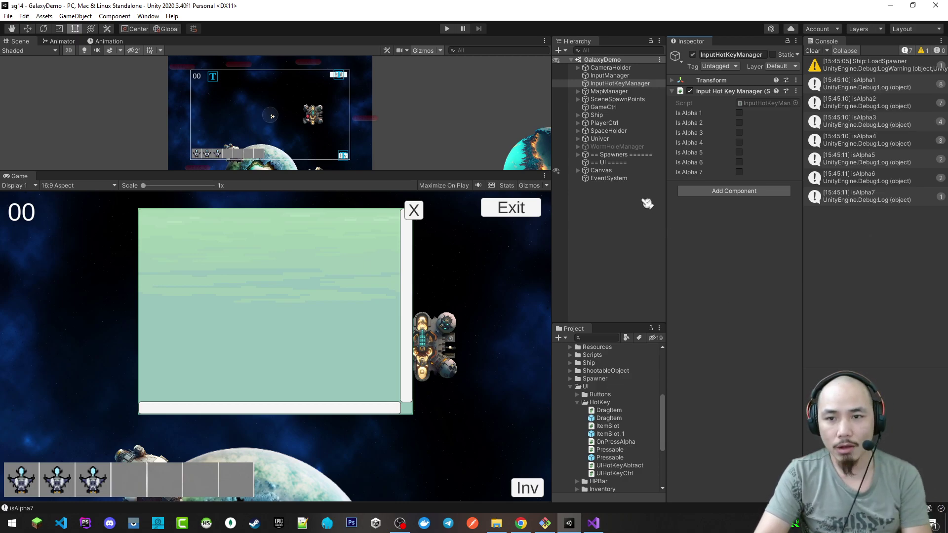
Step: Expand Canvas, UIBottomLeft and UIHotKey in the Hierarchy
left_click(642, 170)
key("Right")
left_click(632, 210)
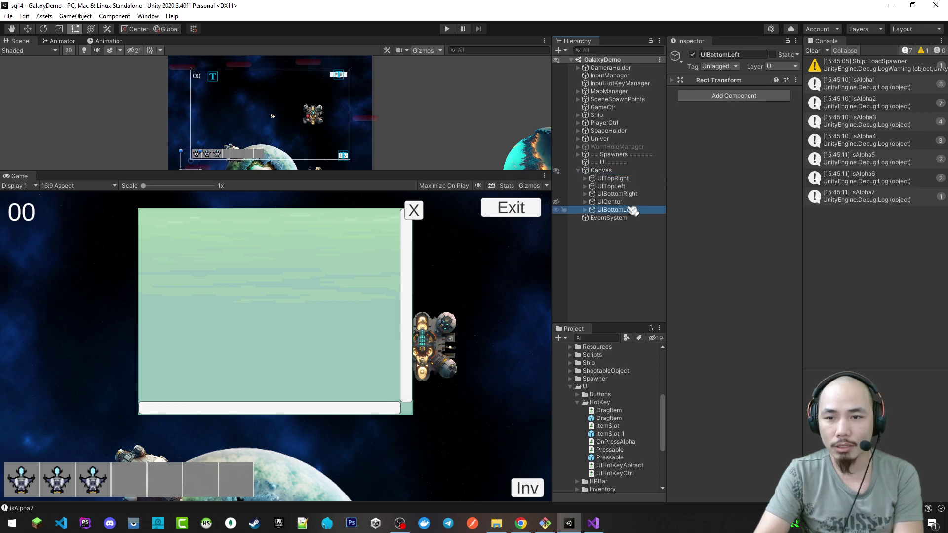
key("Right")
key("Down")
Step: Expand Gird to list ItemSlot_1–7, then select OnPressAlpha and open its script component's menu
left_click(637, 234)
key("Right")
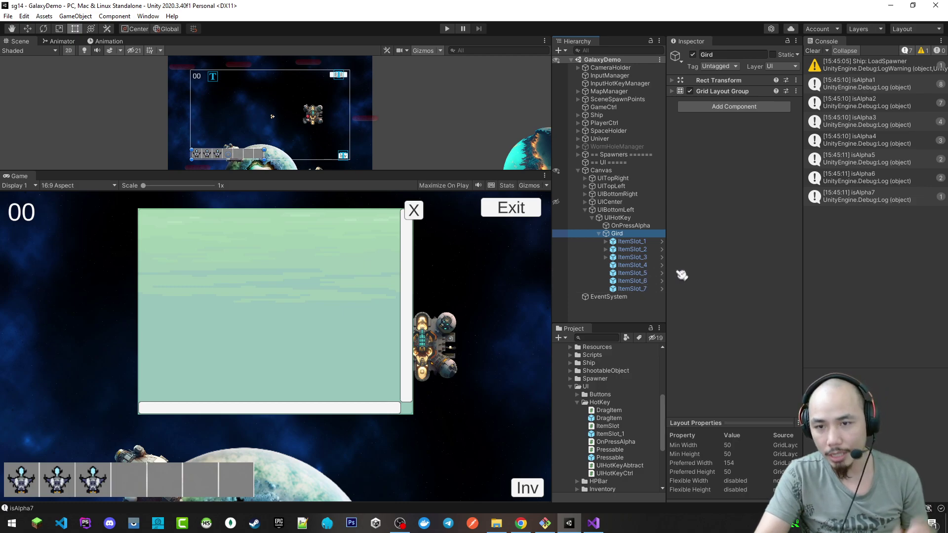
left_click(653, 227)
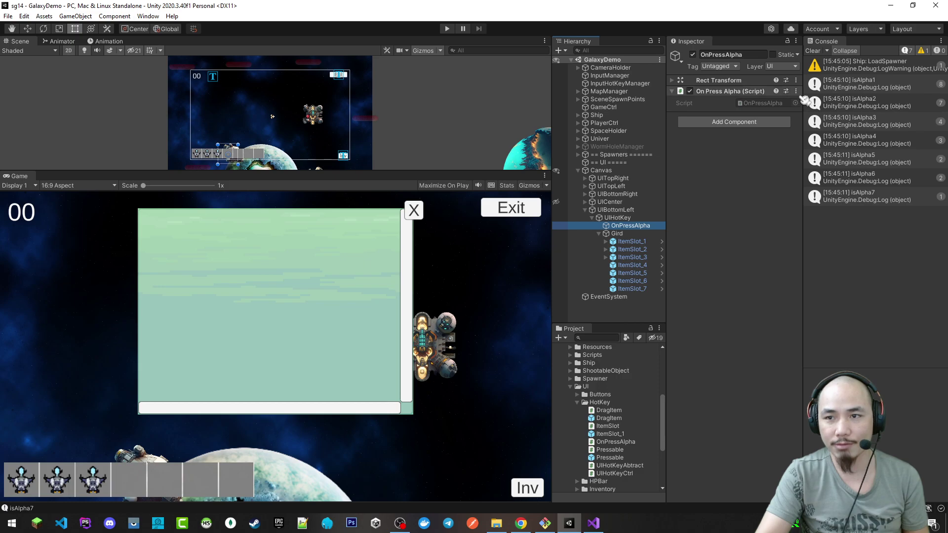
left_click(796, 91)
Step: Open OnPressAlpha.cs and add a protected virtual void Press(int alpha) method after CheckAlphaIsPress
left_click(822, 209)
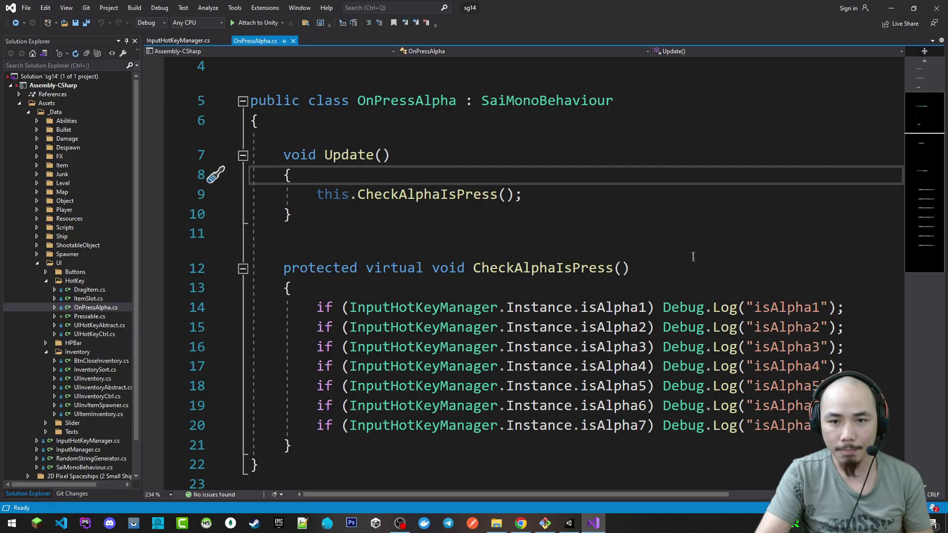
scroll(742, 299, "down", 2)
left_click(319, 330)
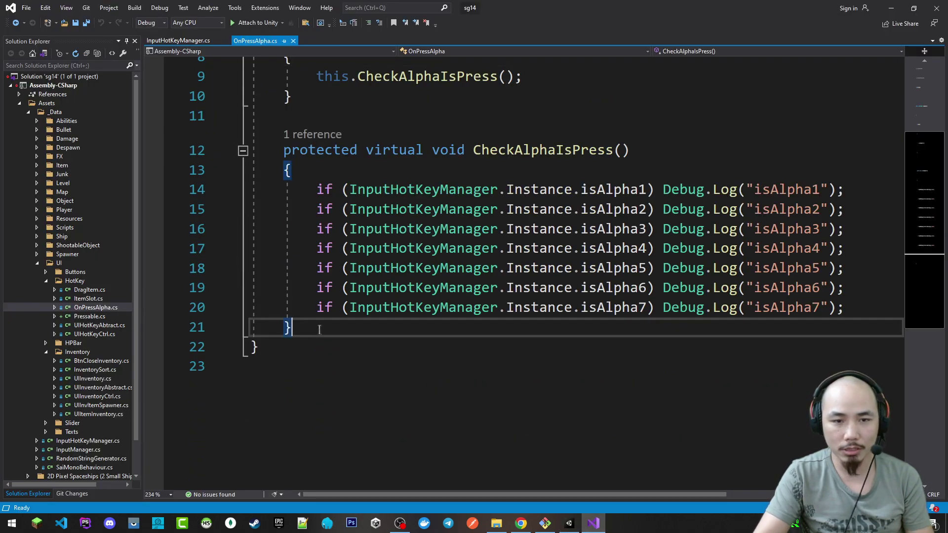
key("Return")
key("Return")
type("protected ")
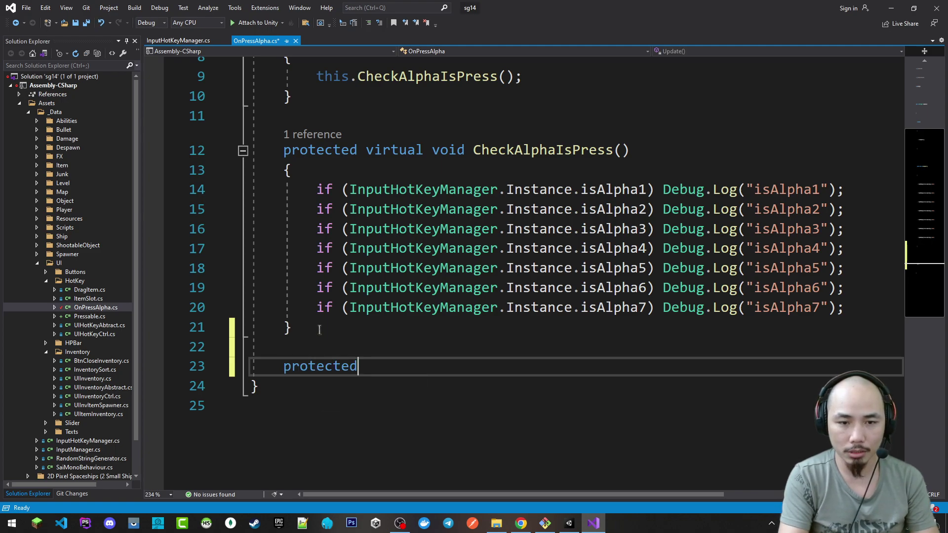
type(" ov")
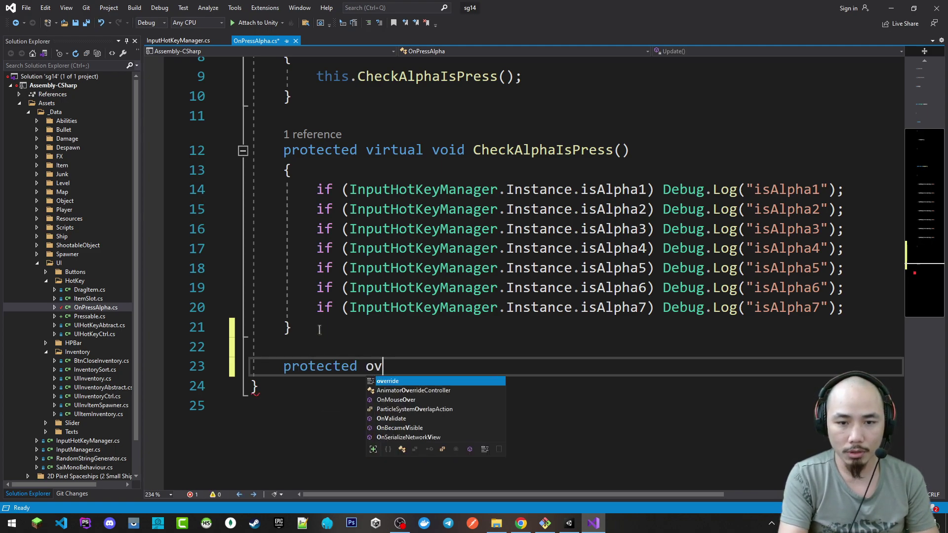
type("irtual void P")
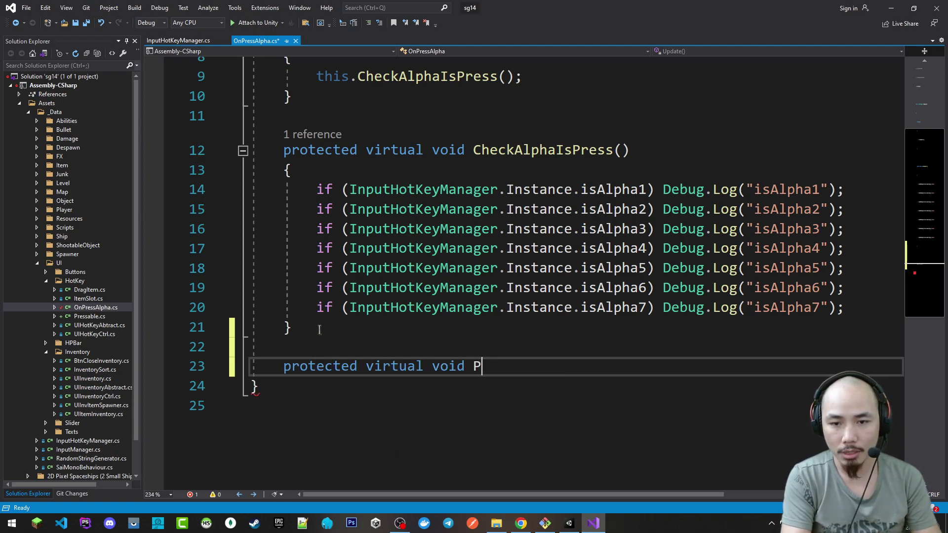
type("ress(")
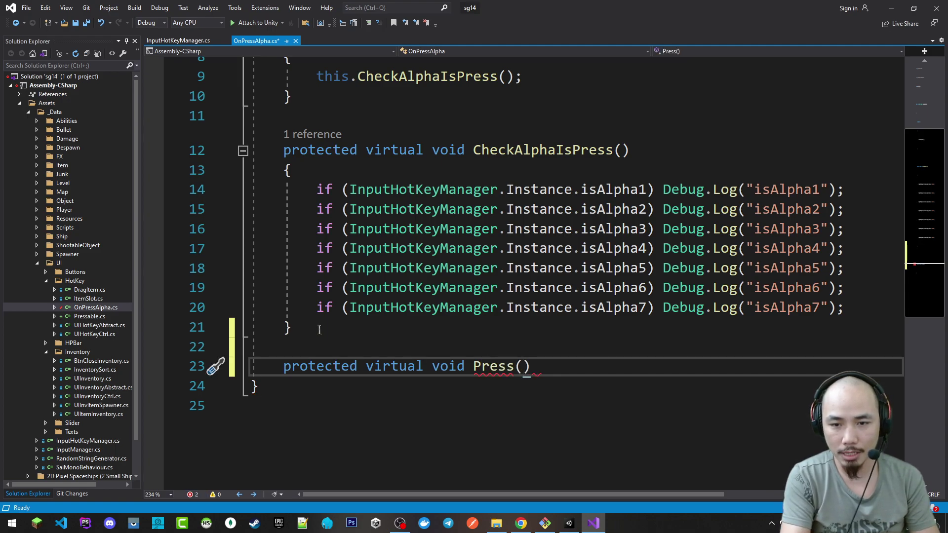
type("int alpha")
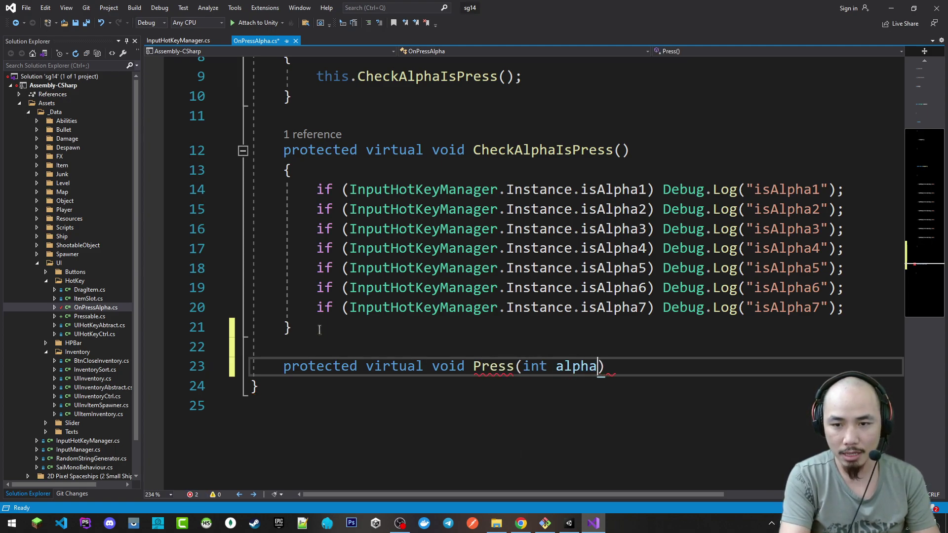
type(") {")
key("Return")
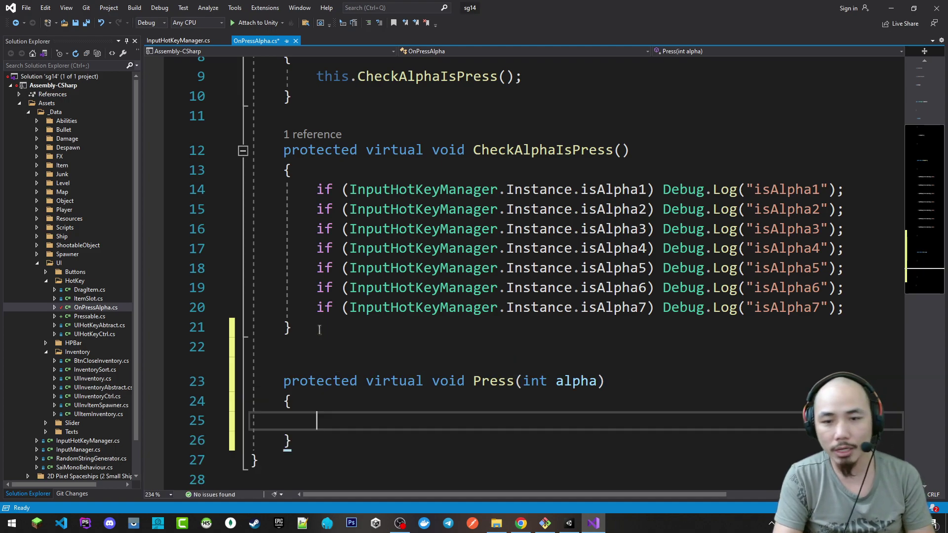
Step: Fill Press's body with Debug.Log("Press: " + alpha); and save the script
left_click(573, 381)
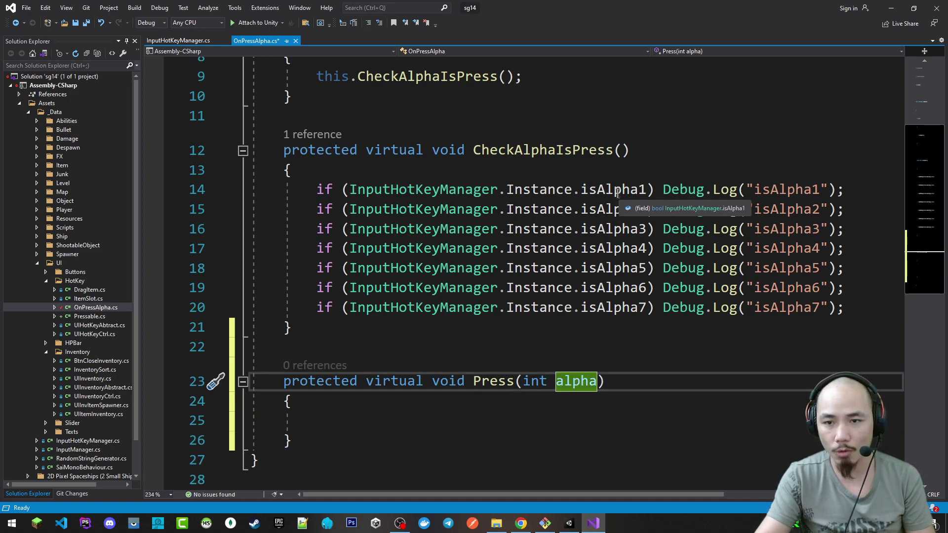
left_click(350, 420)
type("De")
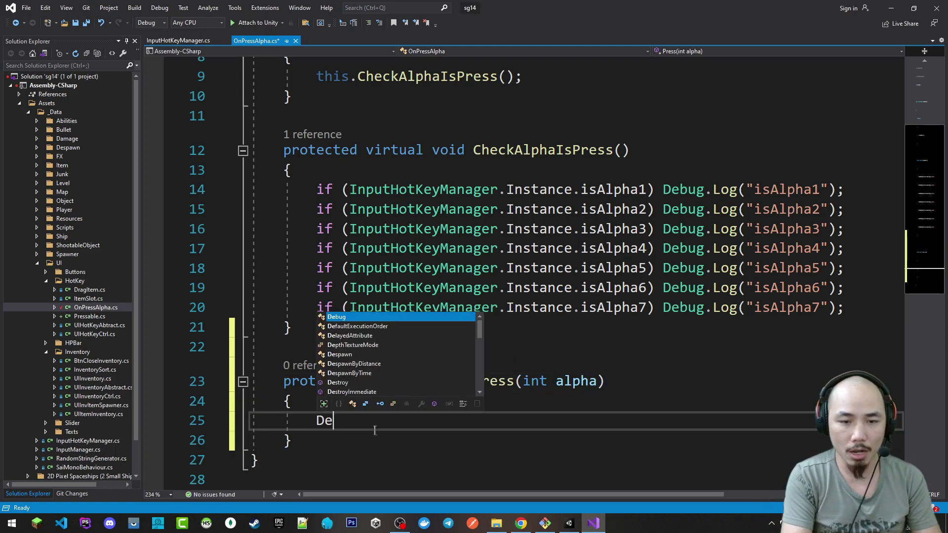
type("bug.Log(")
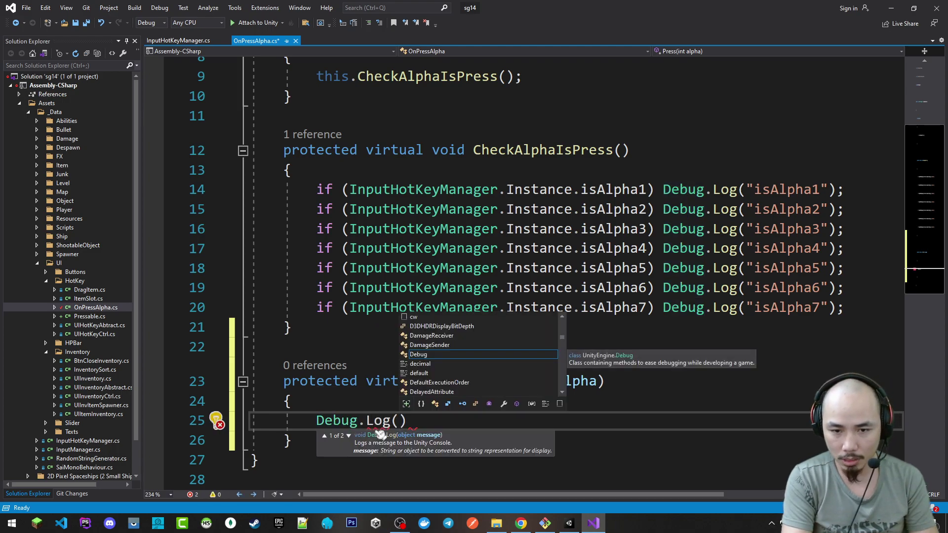
type("\"")
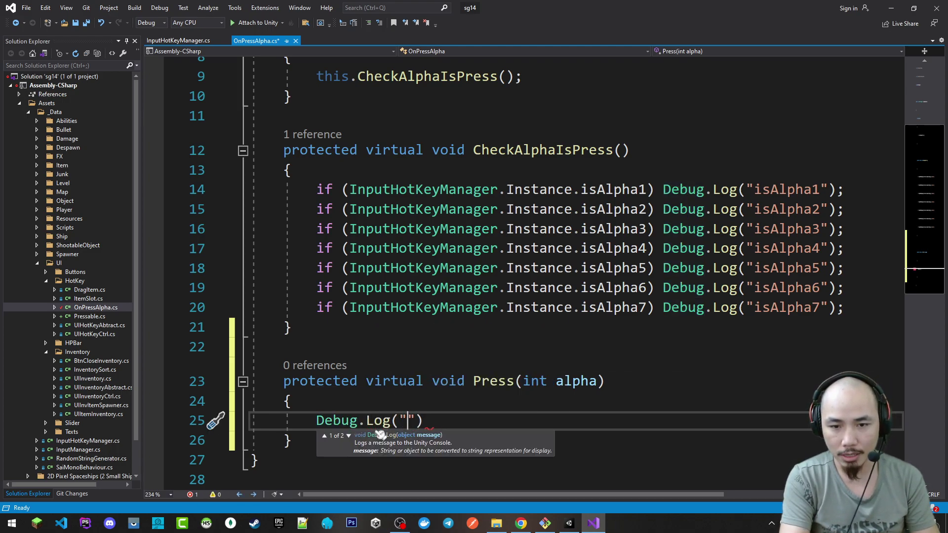
double_click(483, 381)
key("ctrl+c")
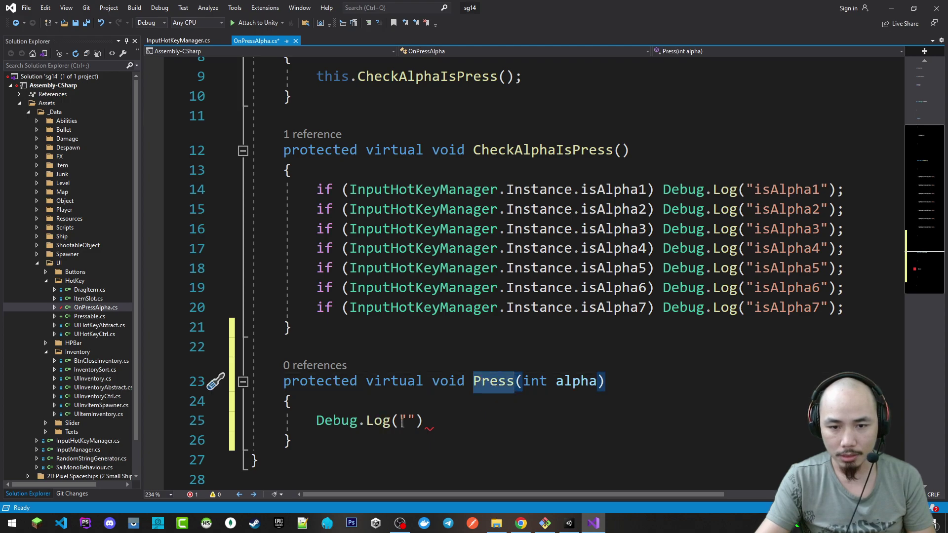
left_click(407, 421)
key("ctrl+v")
type(": \"")
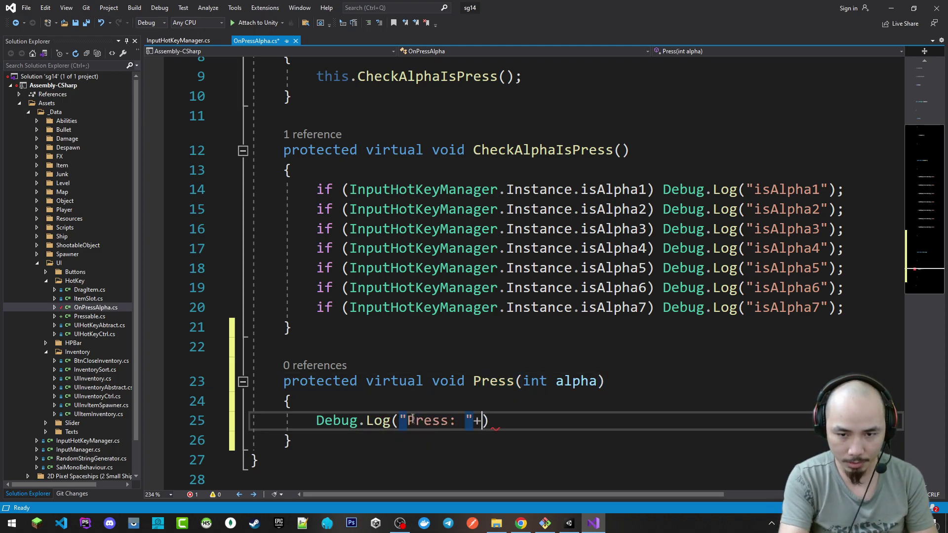
type("+al")
key("Tab")
type(";")
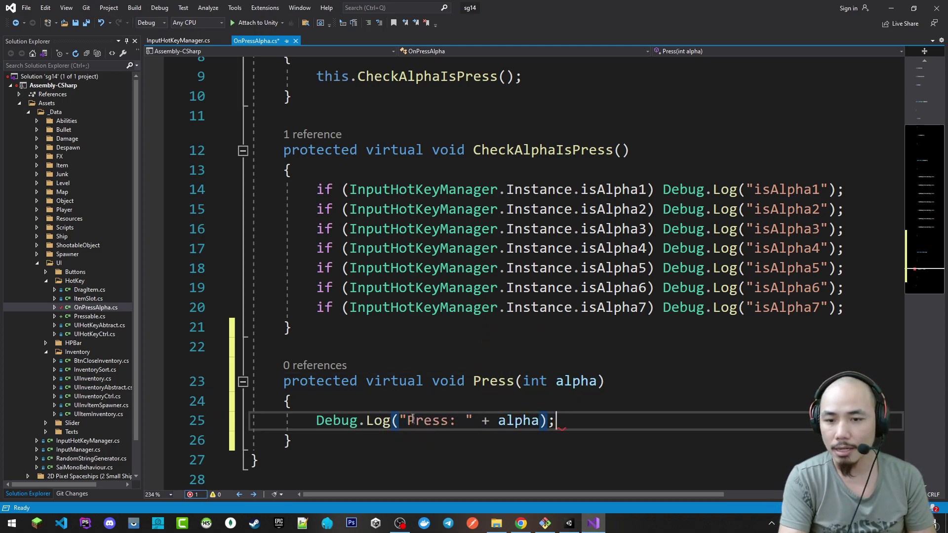
key("ctrl+s")
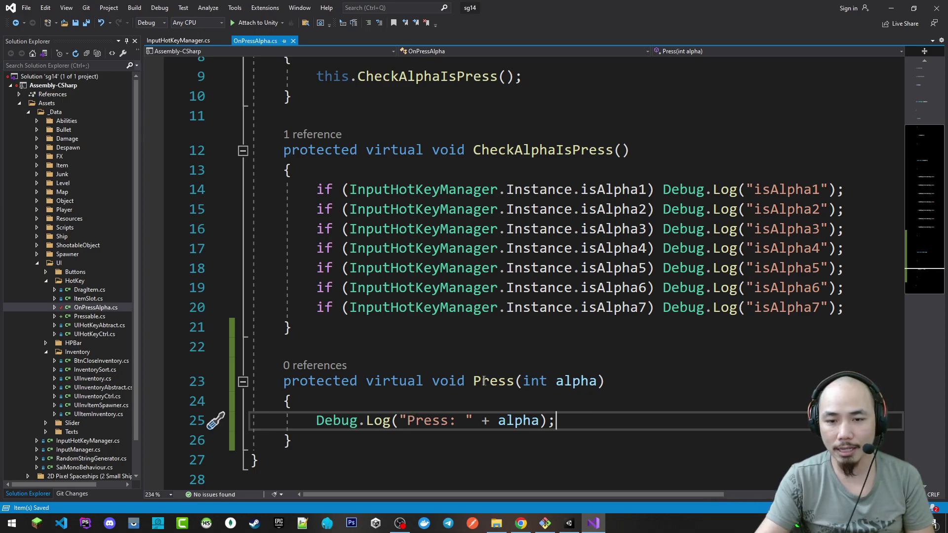
left_click(484, 380)
Step: Replace the isAlpha1–isAlpha7 log calls with this.Press(1); copies
left_click_drag(663, 189, 854, 186)
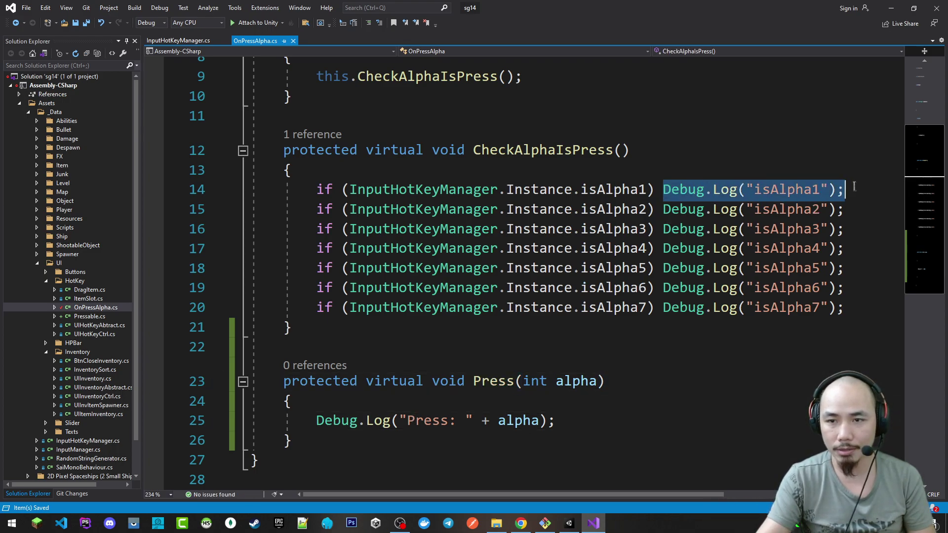
type("this.Press(1)")
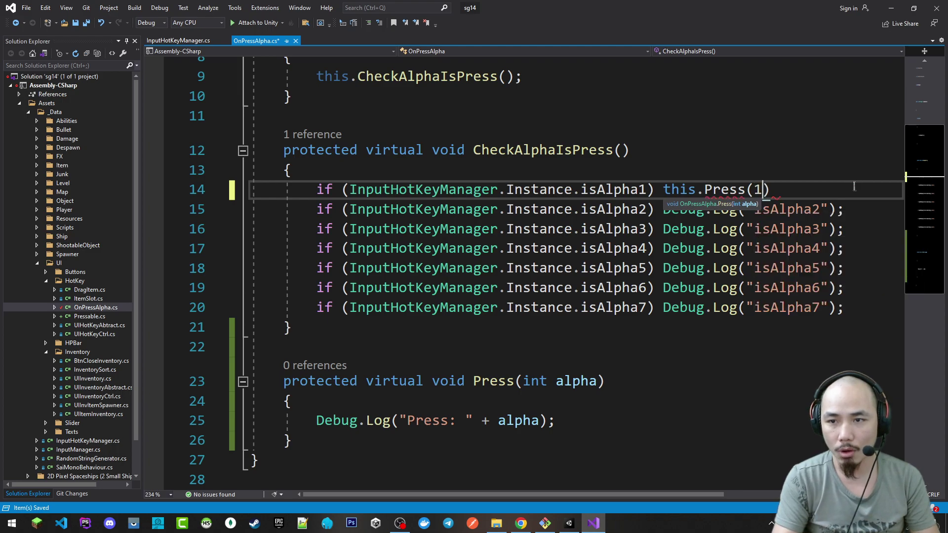
type(";")
left_click_drag(662, 189, 816, 191)
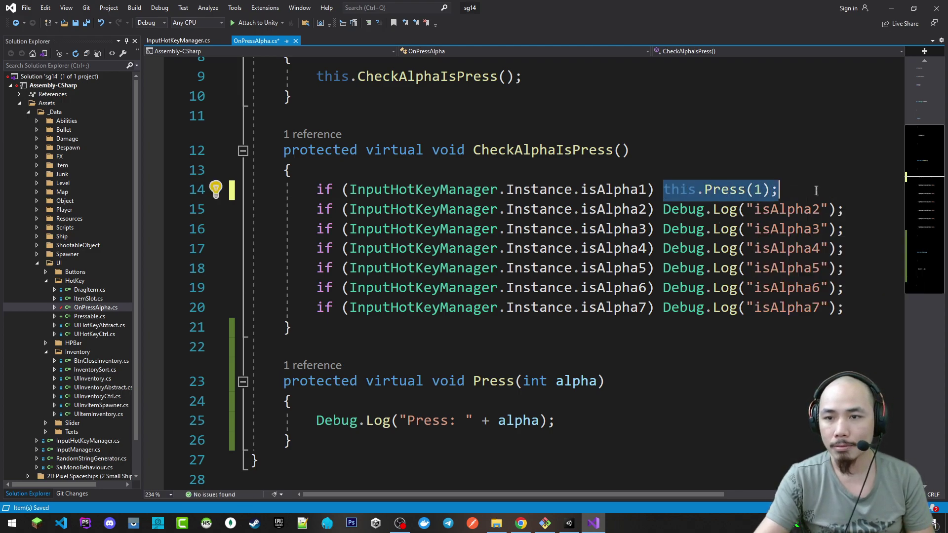
key("ctrl+c")
left_click_drag(662, 209, 858, 210)
key("ctrl+v")
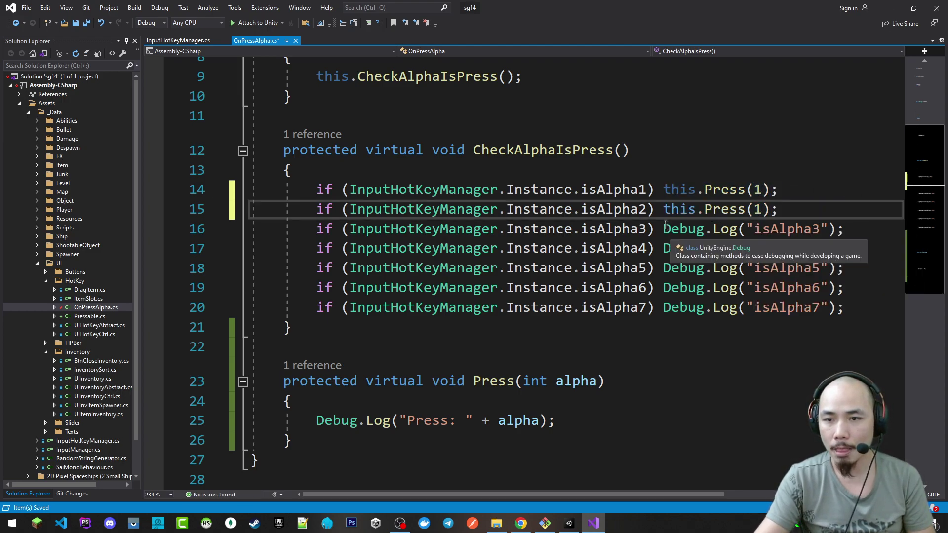
left_click_drag(662, 228, 863, 225)
key("ctrl+v")
left_click_drag(662, 248, 859, 249)
key("ctrl+v")
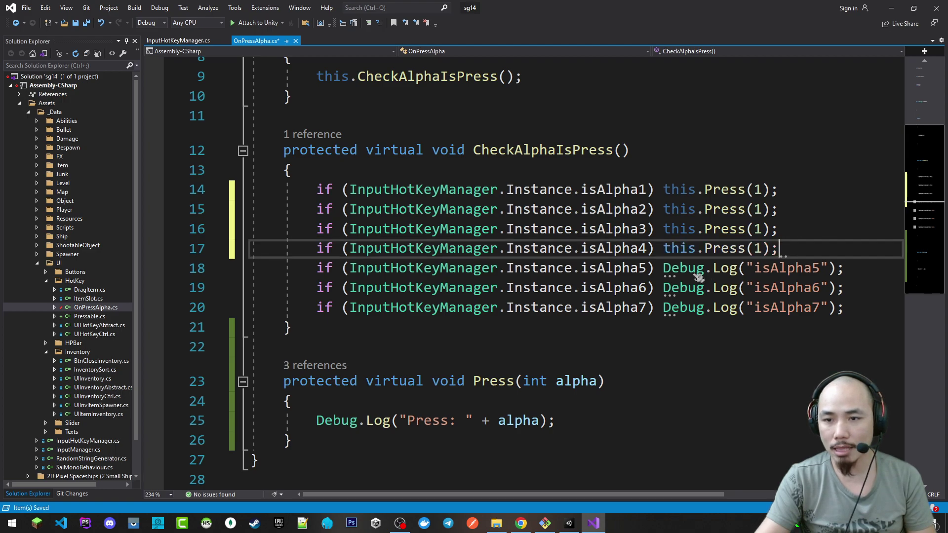
left_click_drag(663, 268, 844, 268)
key("ctrl+v")
left_click_drag(662, 287, 844, 287)
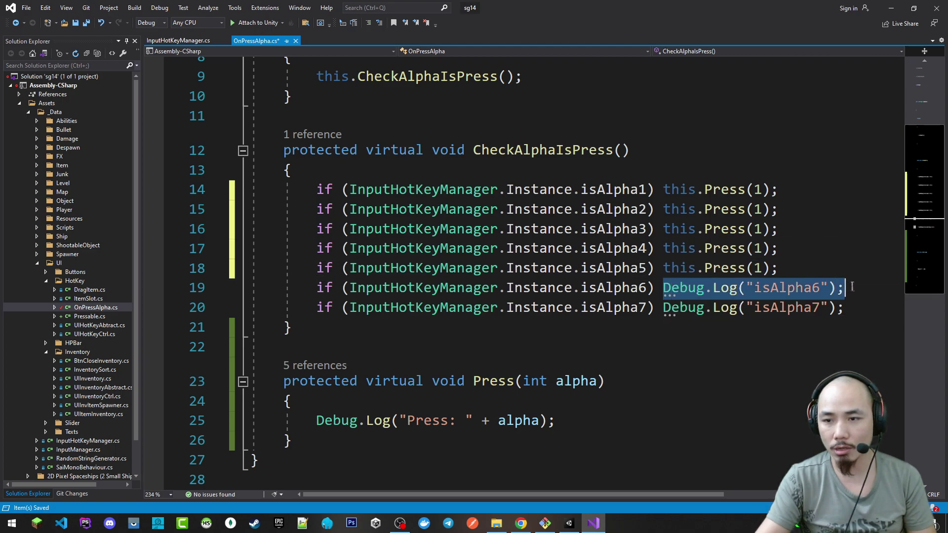
key("ctrl+v")
left_click_drag(663, 308, 844, 307)
key("ctrl+v")
Step: Renumber the pasted Press calls' arguments to match their keys, then save
left_click(759, 209)
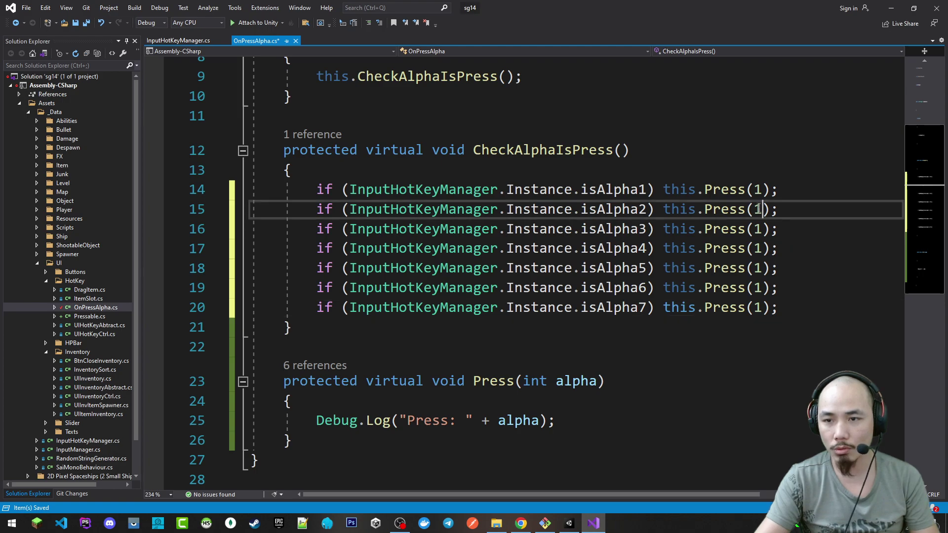
key("BackSpace")
type("2")
key("Down")
key("Down")
key("BackSpace")
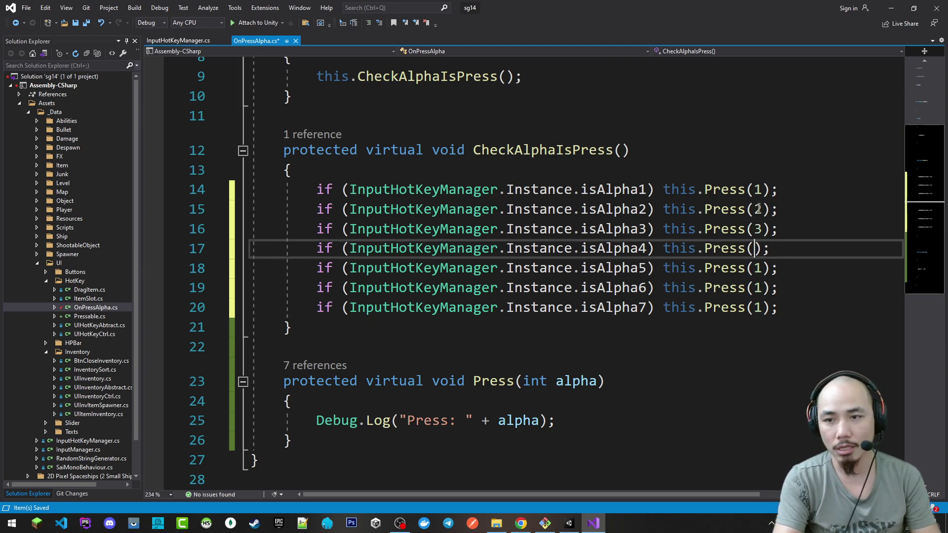
key("Down")
key("Down")
key("BackSpace")
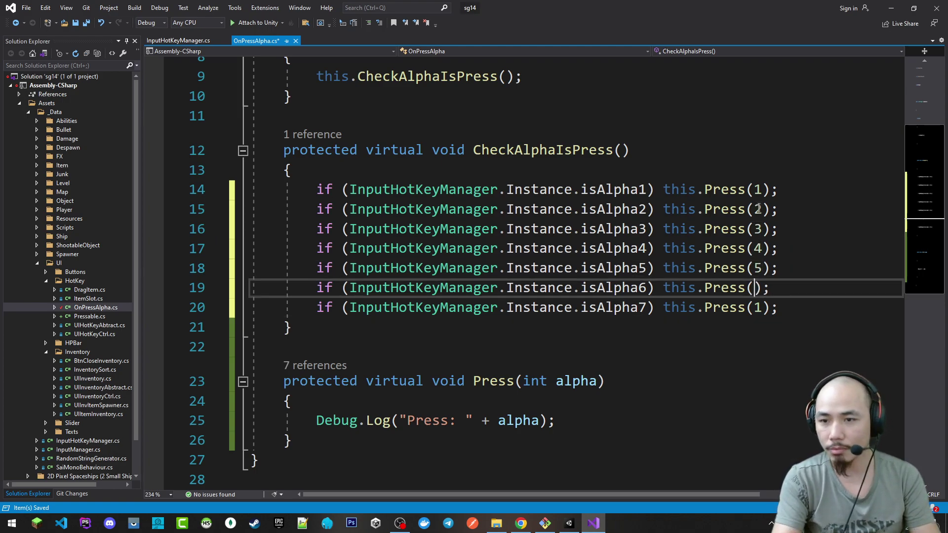
type("6")
key("Down")
key("ctrl+s")
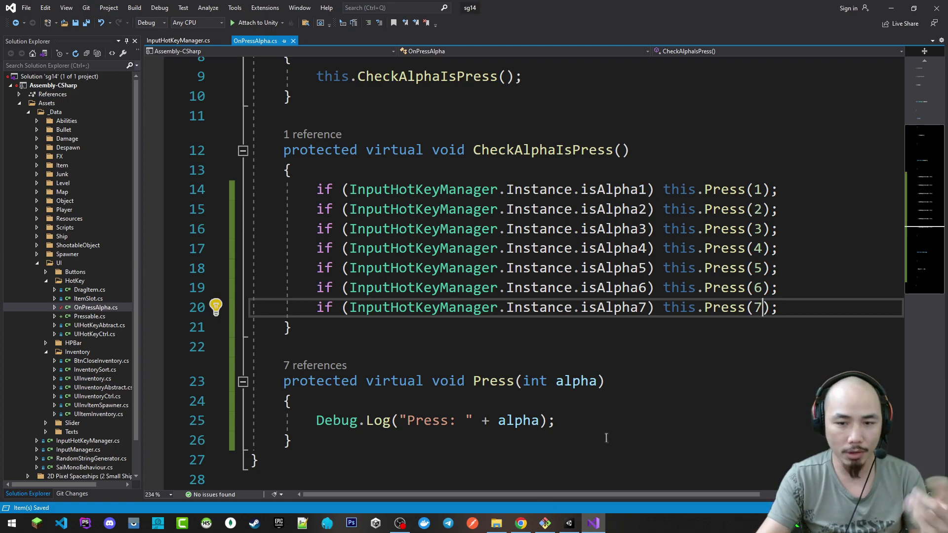
Step: Add a new line after the Press log statement and return to the Unity editor
left_click(584, 421)
scroll(577, 410, "down", 1)
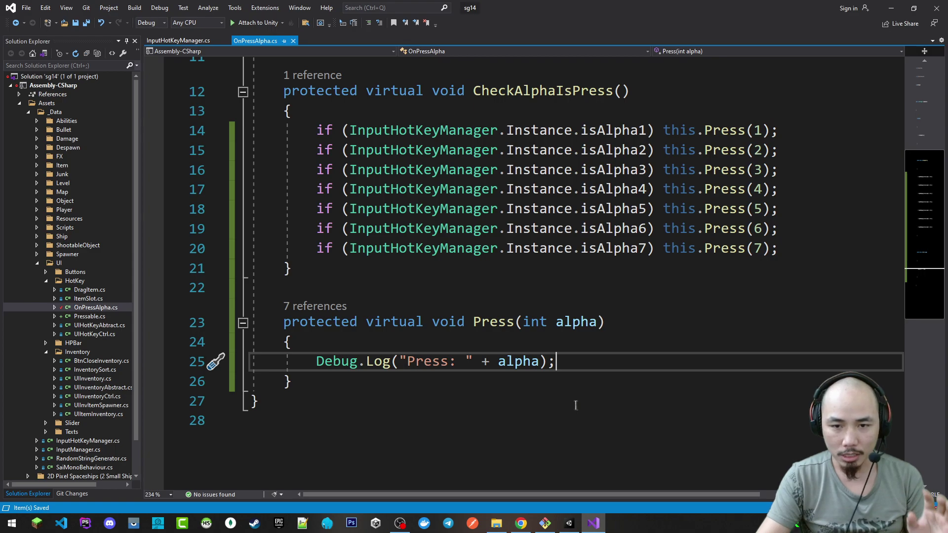
left_click(535, 366)
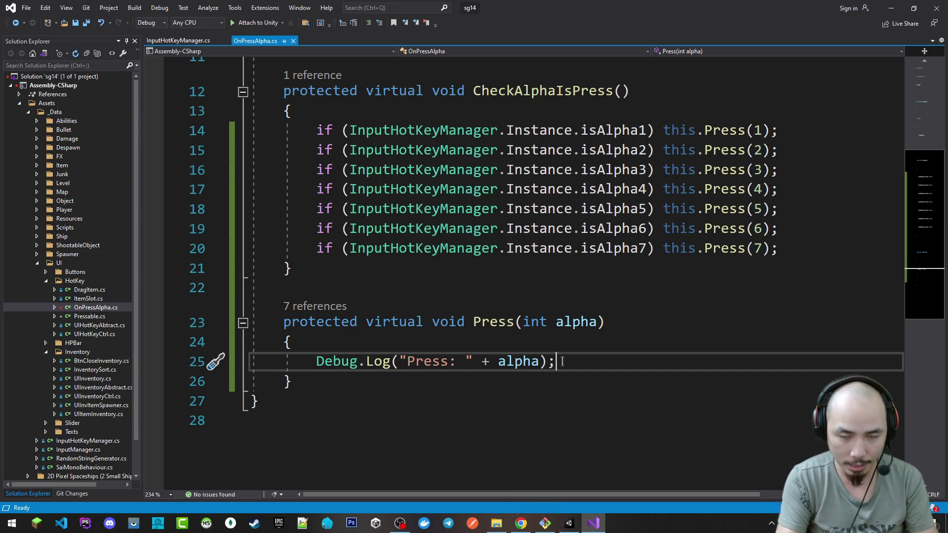
key("Return")
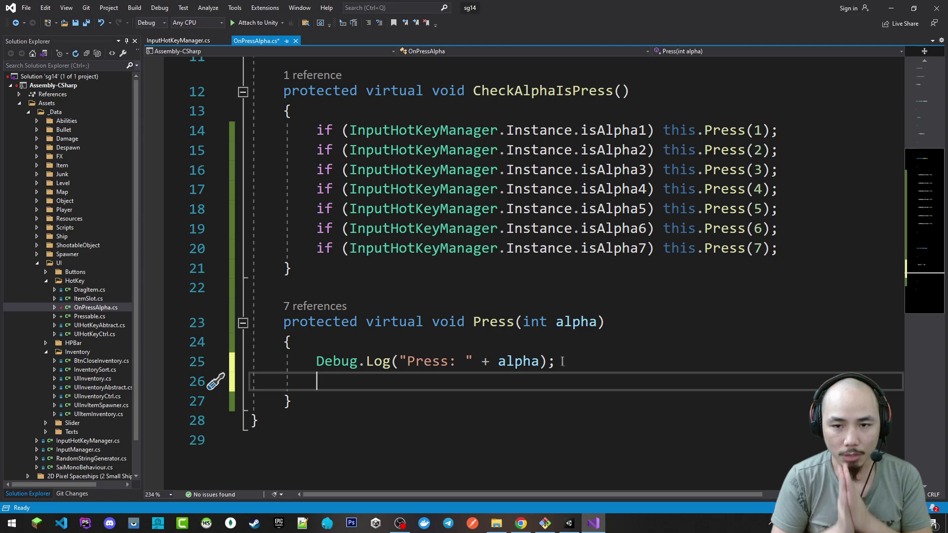
left_click(575, 323)
scroll(617, 375, "up", 2)
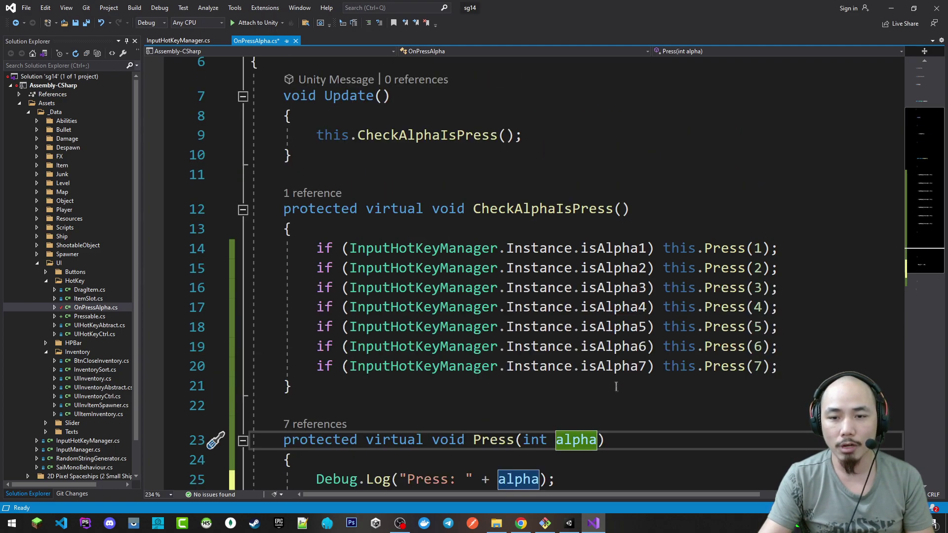
scroll(617, 385, "down", 1)
left_click(570, 524)
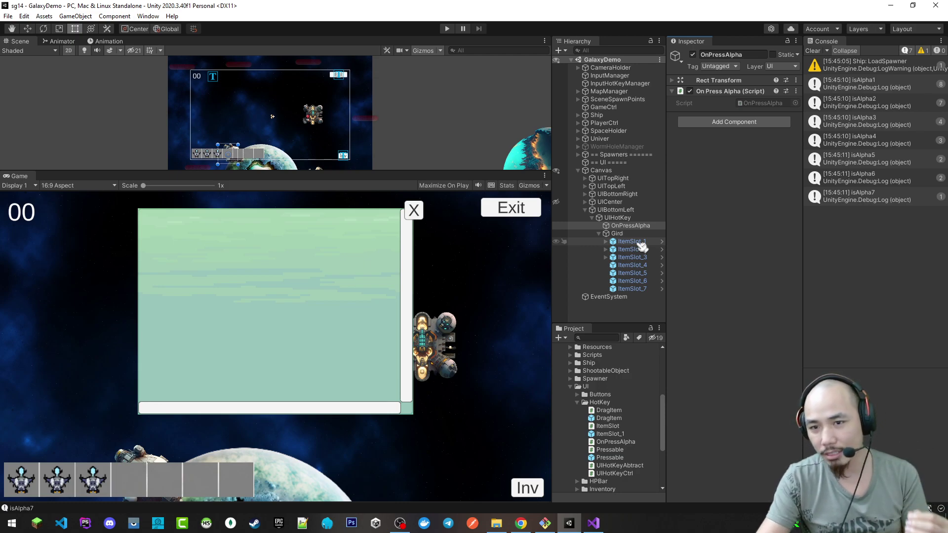
Step: Inspect ItemSlot_1 and briefly expand its children
left_click(632, 242)
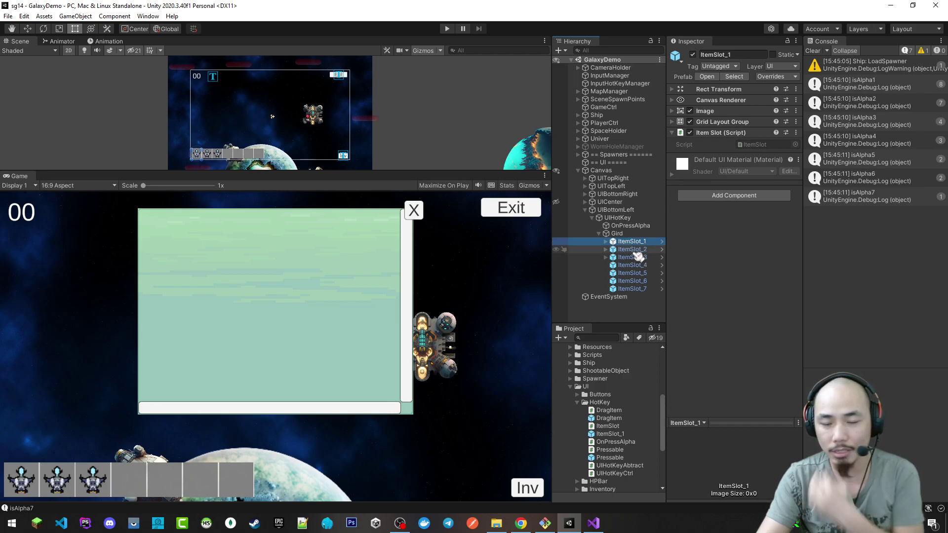
left_click(606, 241)
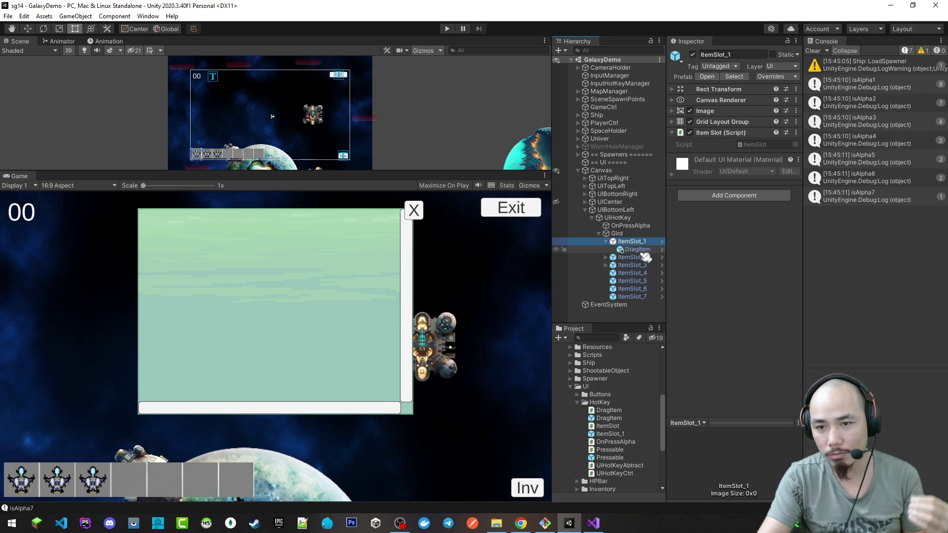
left_click(607, 241)
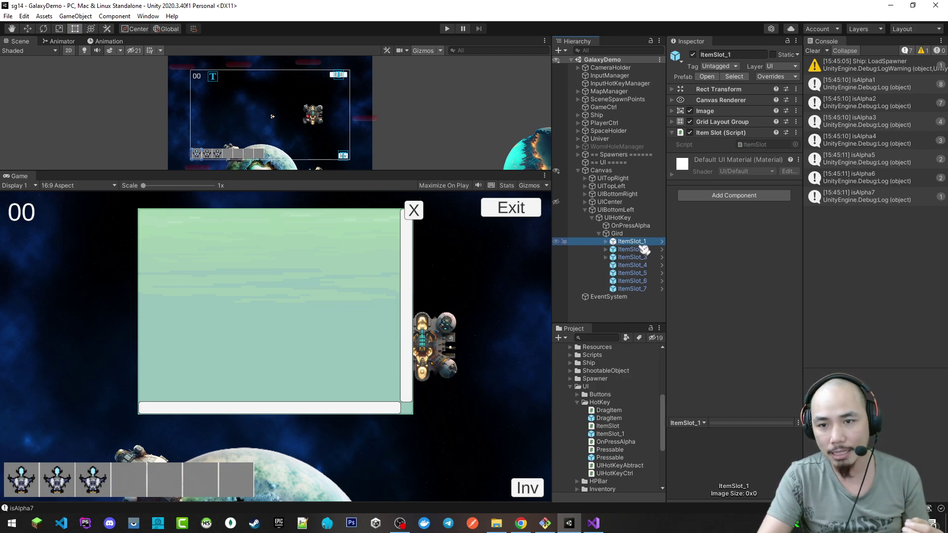
Step: Compare OnPressAlpha and UIHotKey, ending with UIHotKey selected and Gird's seven ItemSlots shown
left_click(630, 225)
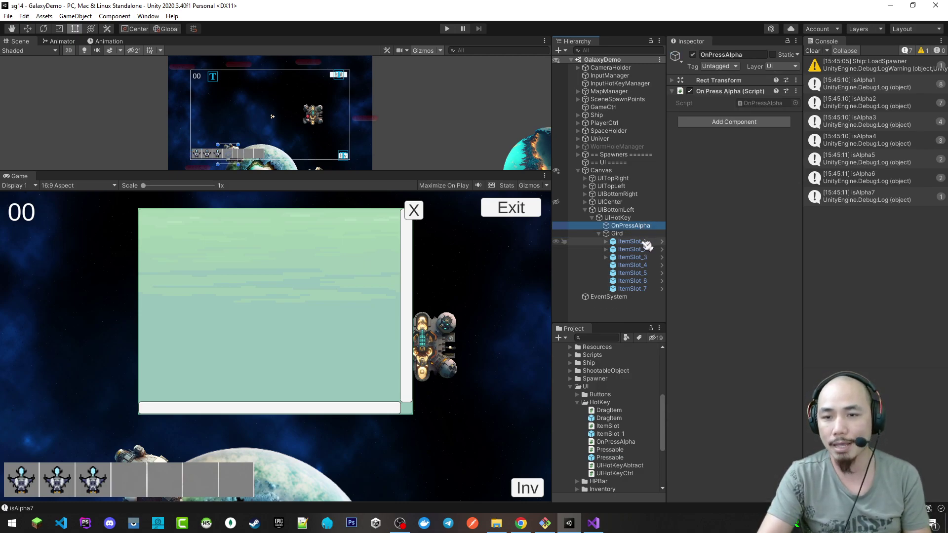
left_click(618, 218)
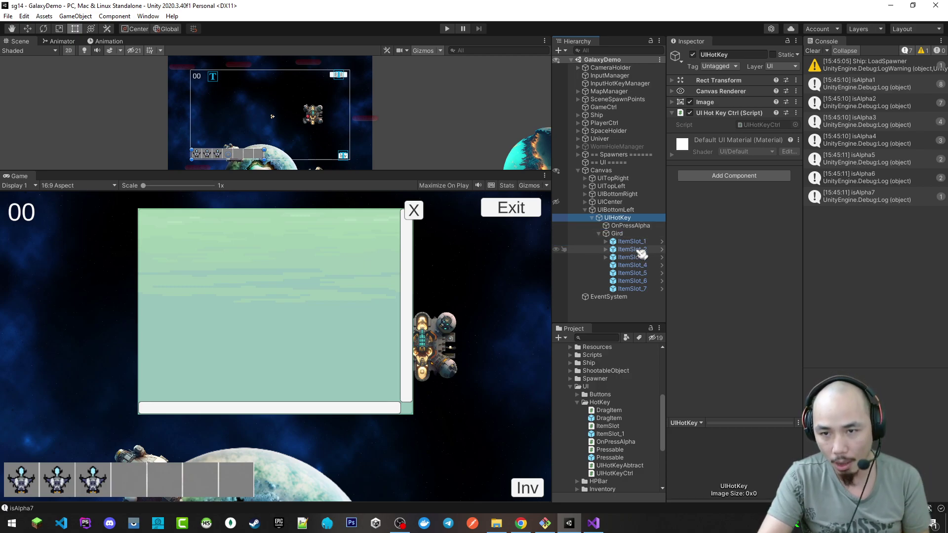
left_click(639, 226)
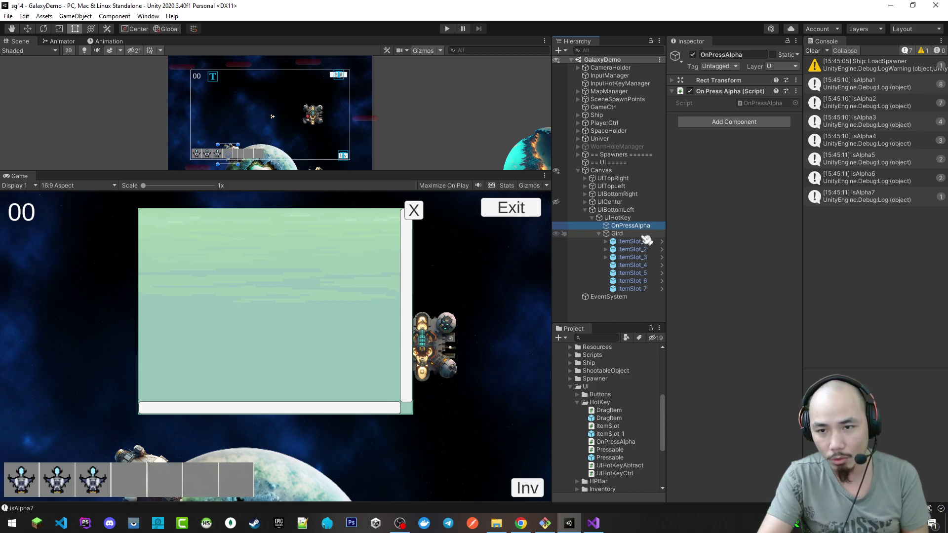
left_click(599, 234)
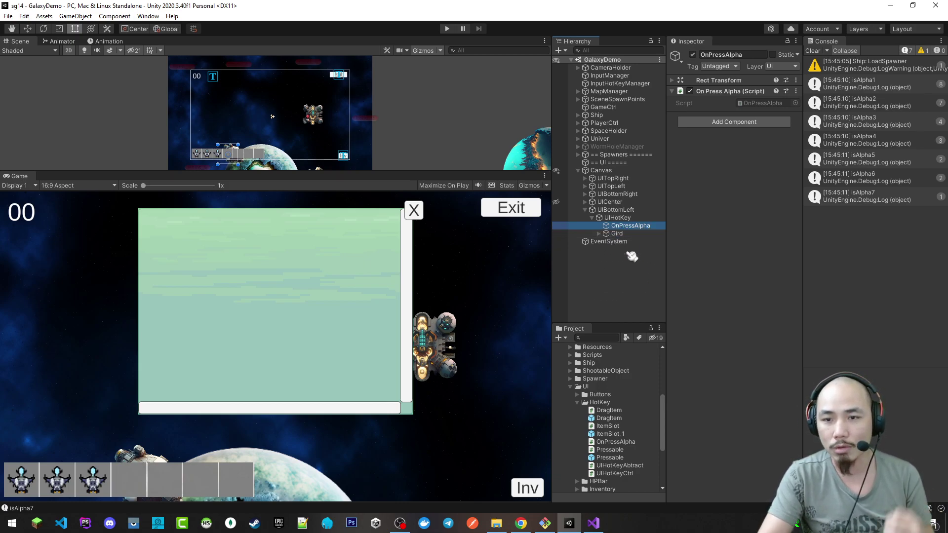
left_click(626, 218)
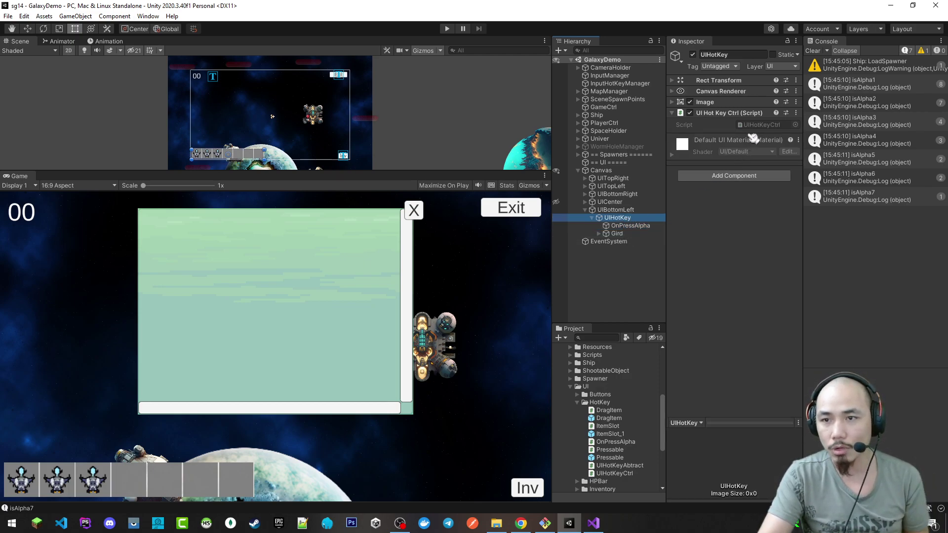
left_click(599, 234)
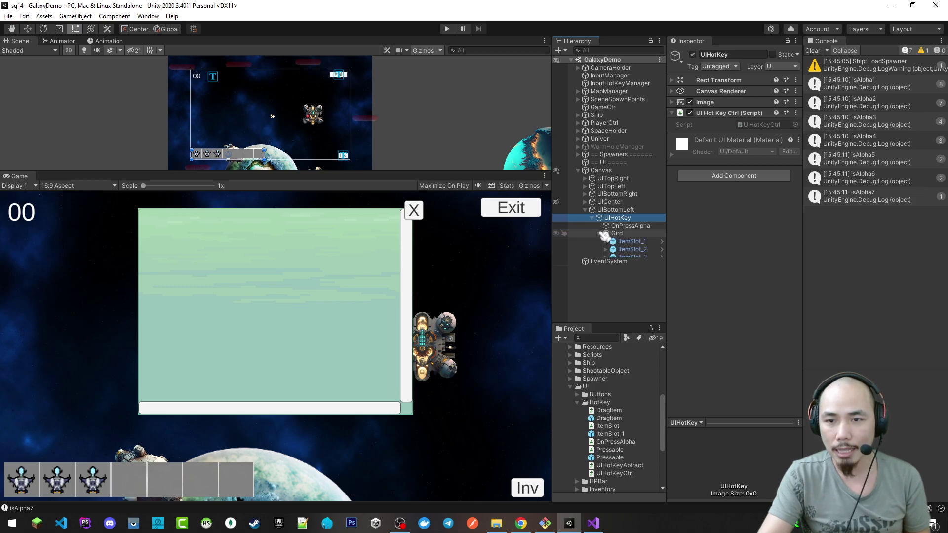
Step: Open UIHotKeyCtrl.cs and start a public List<ItemSlot> field, checking ItemSlot_1's class name
left_click(795, 113)
left_click(827, 233)
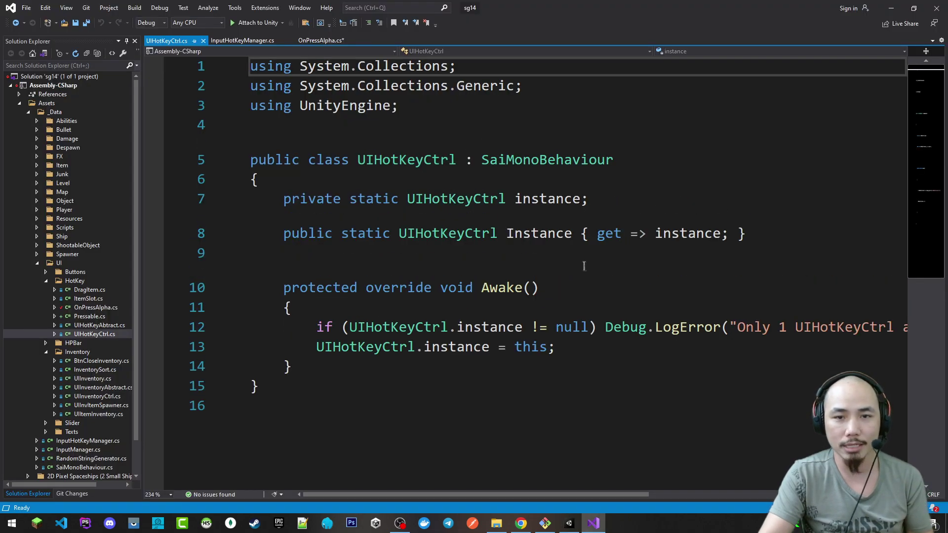
left_click(794, 236)
key("Return")
key("Return")
type("pu")
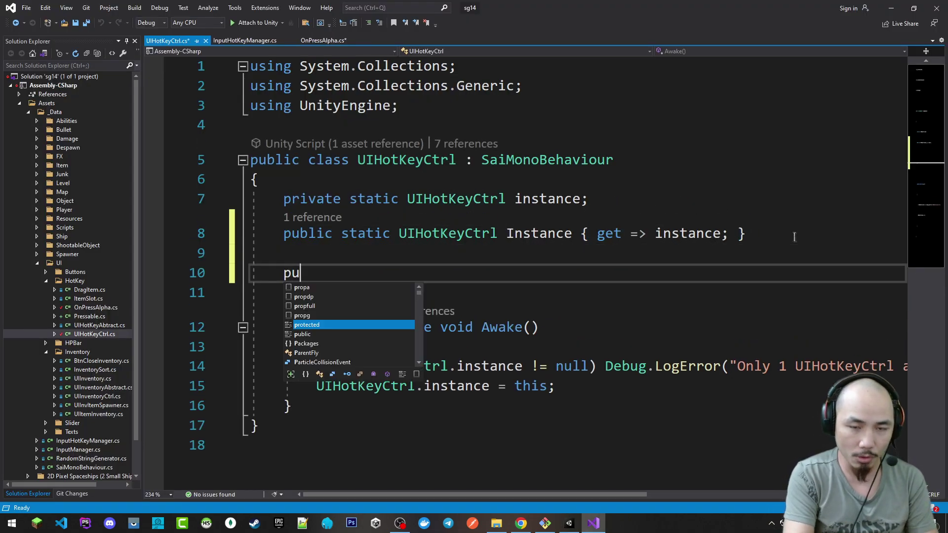
type("blic List<")
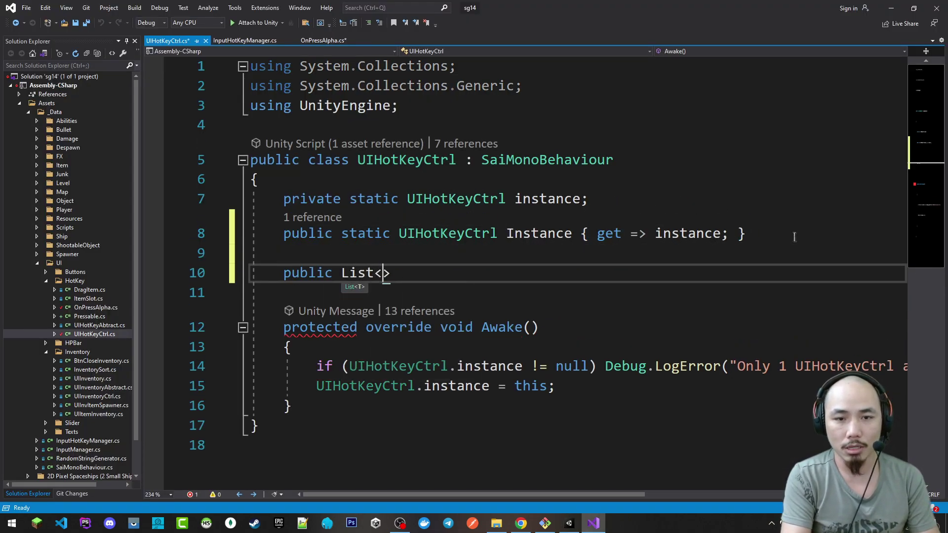
type("ItemSl")
key("Tab")
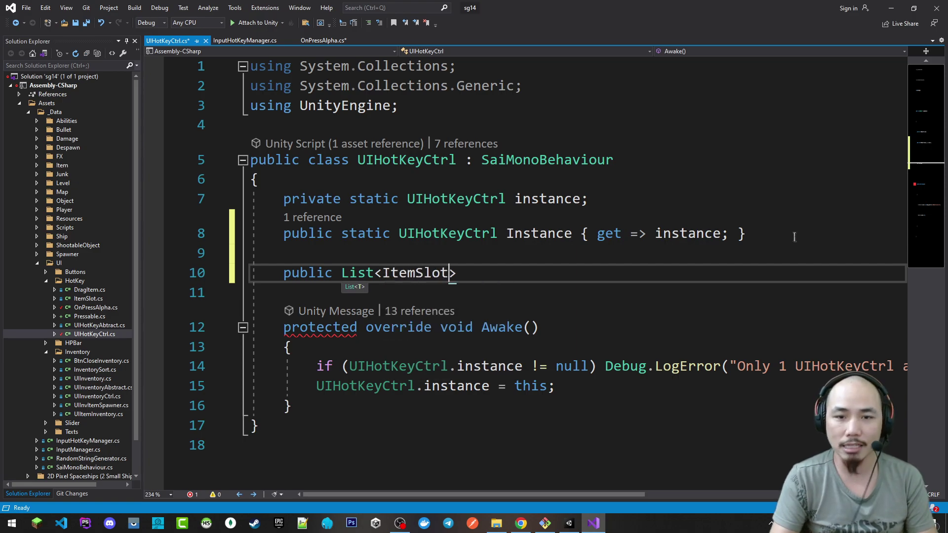
key("alt+Tab")
left_click(629, 241)
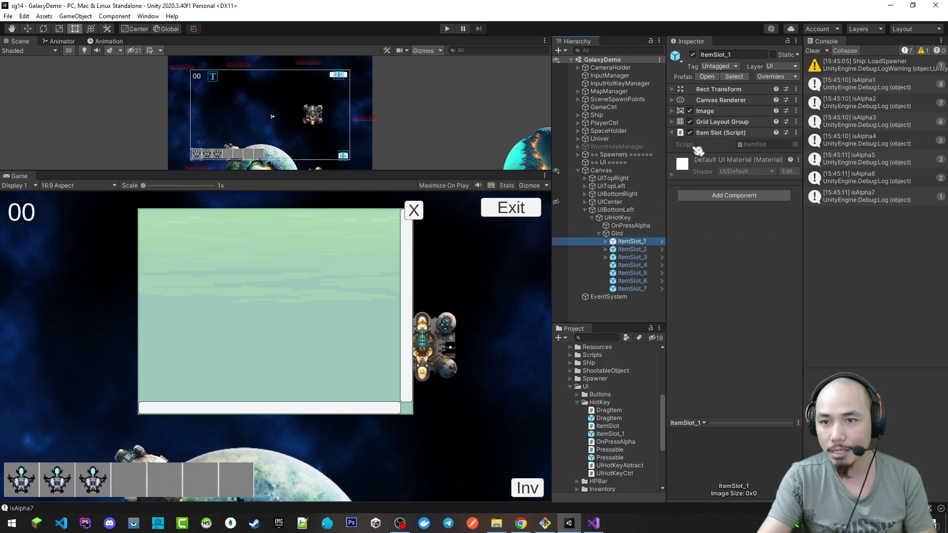
key("alt+Tab")
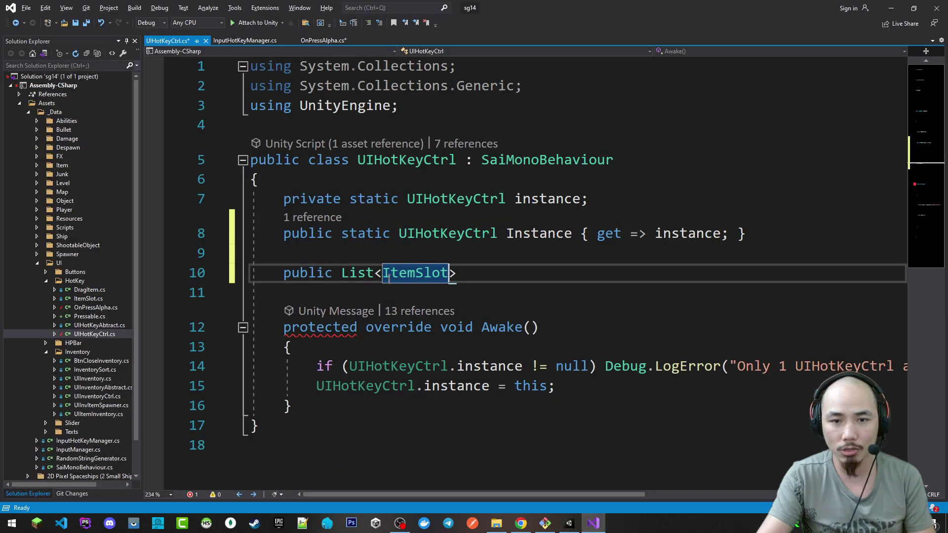
Step: Name the field itemSlots, save, and add a blank line below Awake
left_click(482, 272)
type("item")
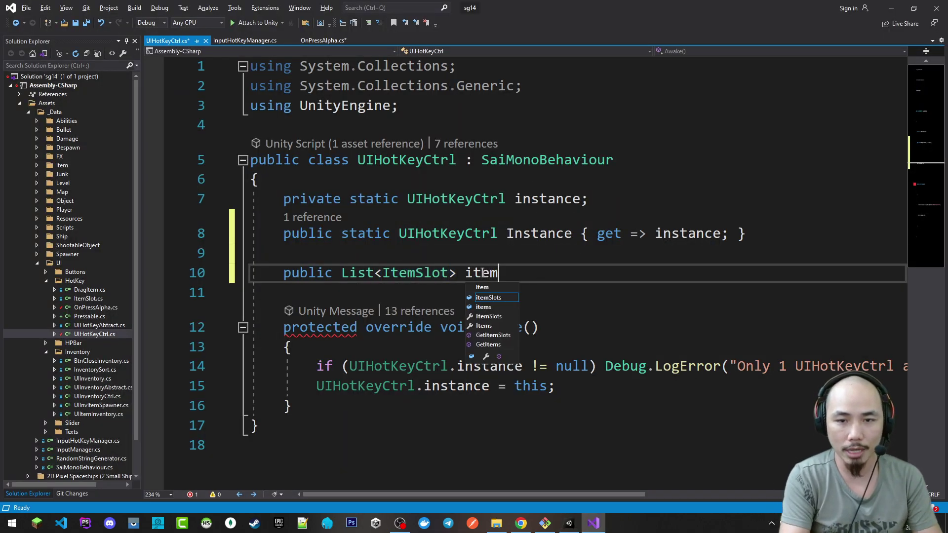
type("s")
key("Down")
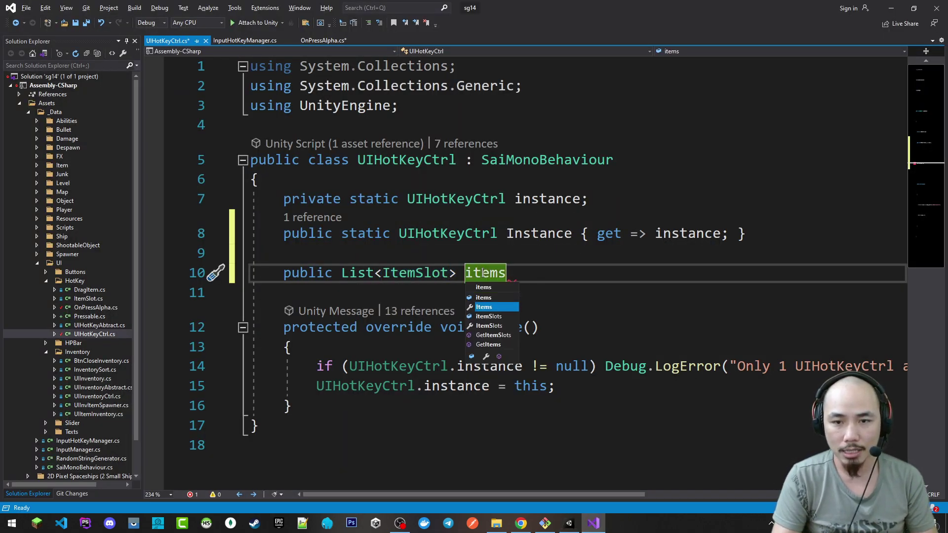
key("Down")
key("Return")
type(";")
key("ctrl+s")
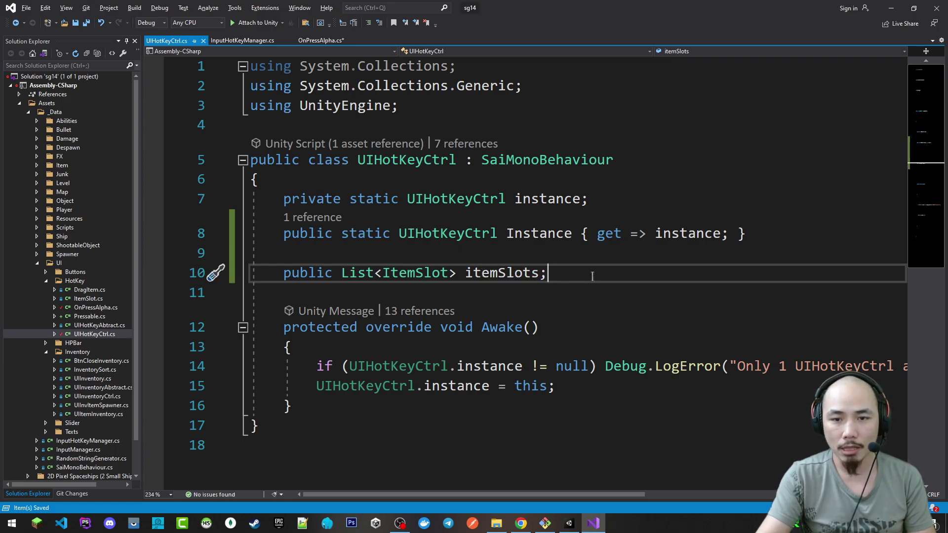
scroll(593, 276, "down", 1)
left_click(383, 343)
key("Return")
key("Return")
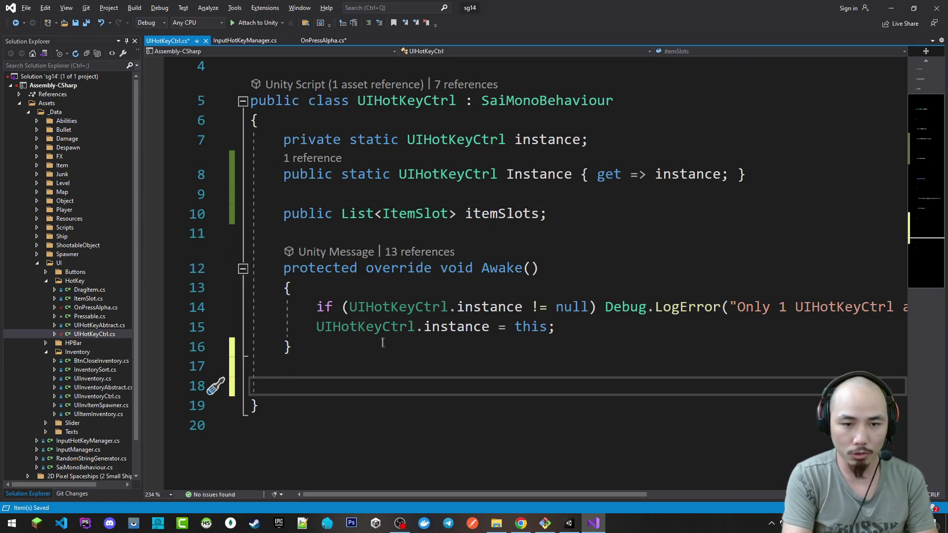
Step: Add a protected override of LoadComponents to UIHotKeyCtrl
type("protected object")
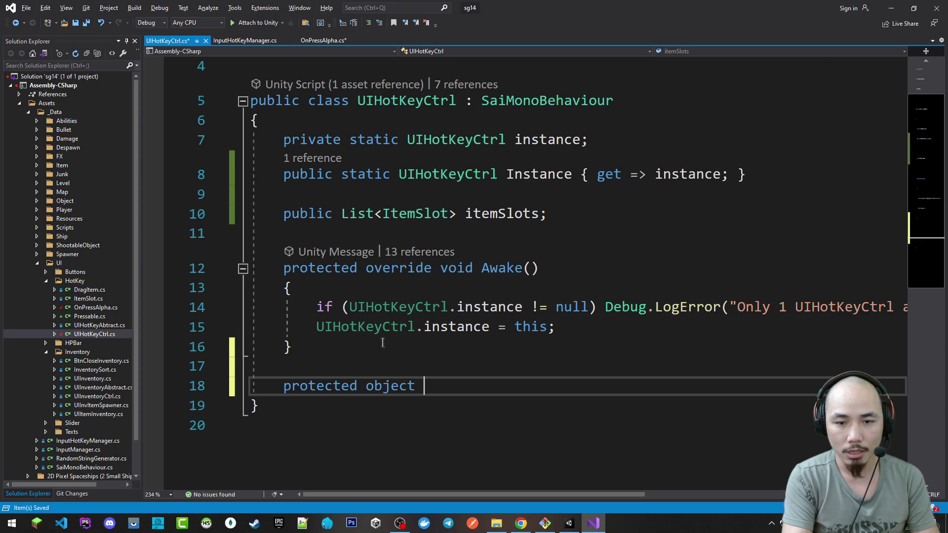
type("Loa")
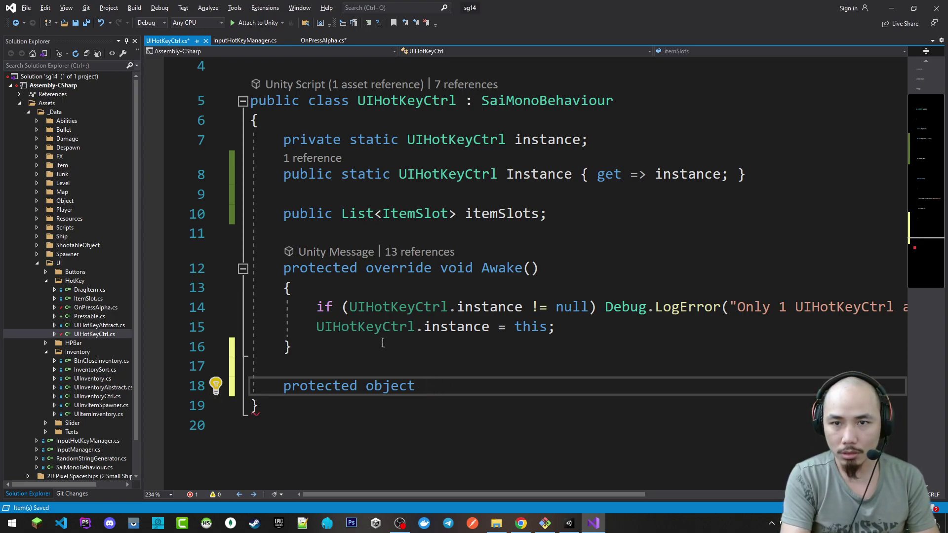
type("Loa")
key("ctrl+z")
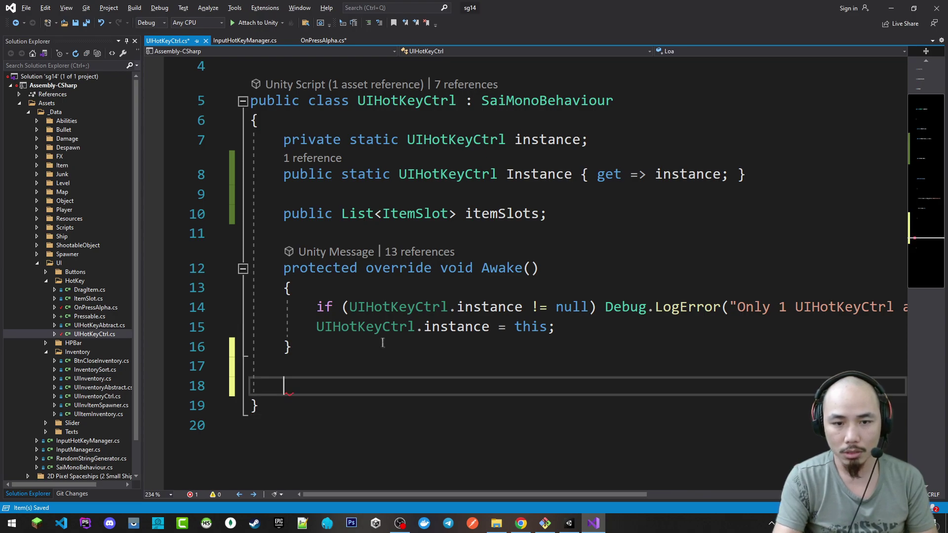
key("Return")
key("ctrl+s")
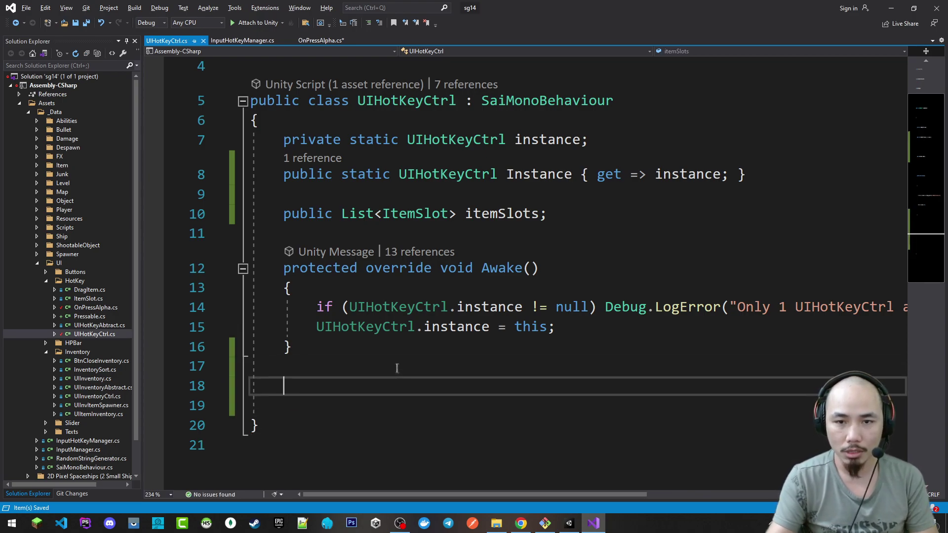
type("protected ove")
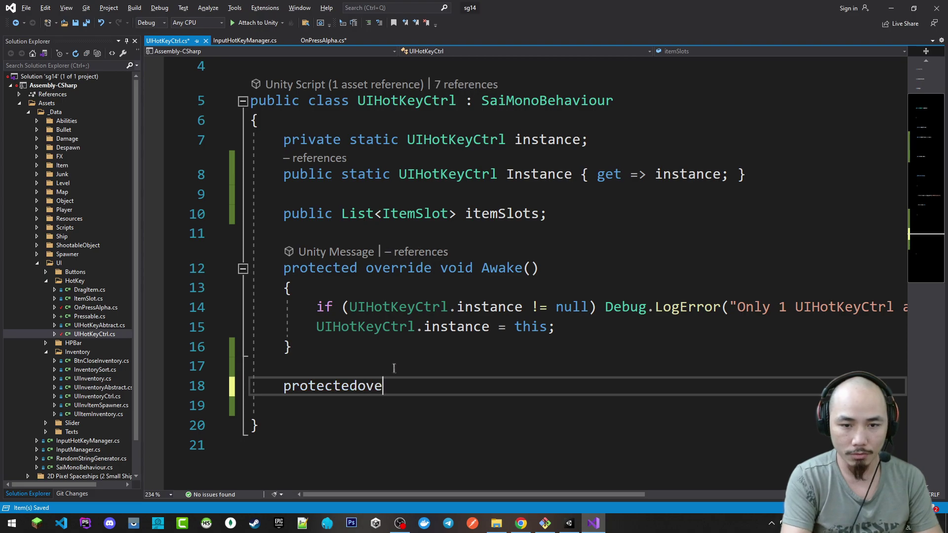
key("BackSpace")
key("BackSpace")
type("ve")
key("space")
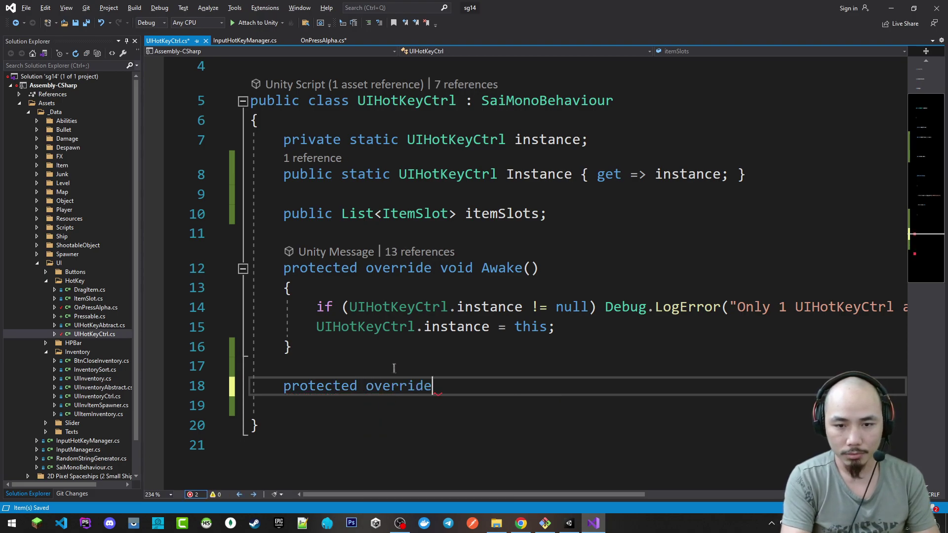
type("lo")
key("Tab")
key("Return")
Step: Call this.LoadItemSlots(); in LoadComponents, save, and open UIInventoryCtrl.cs for reference
type("this")
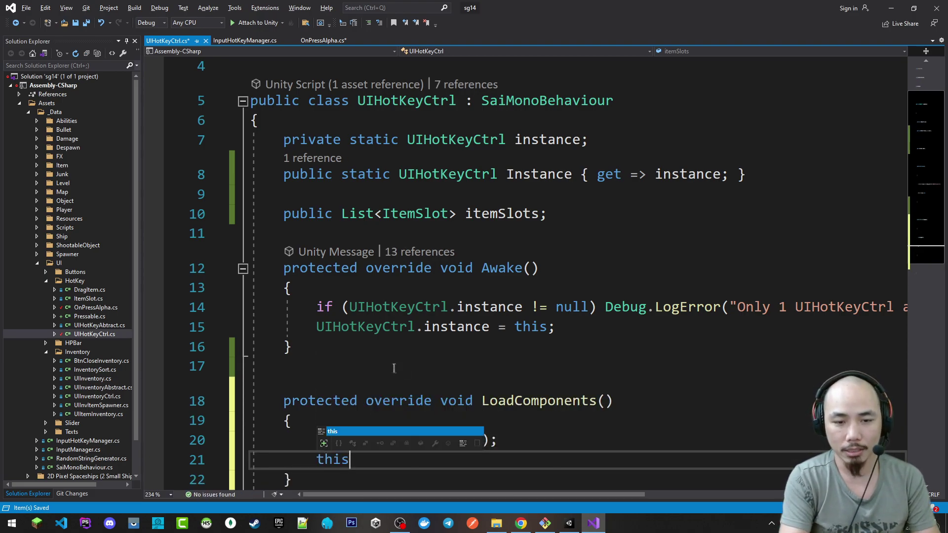
type(".LoadItem")
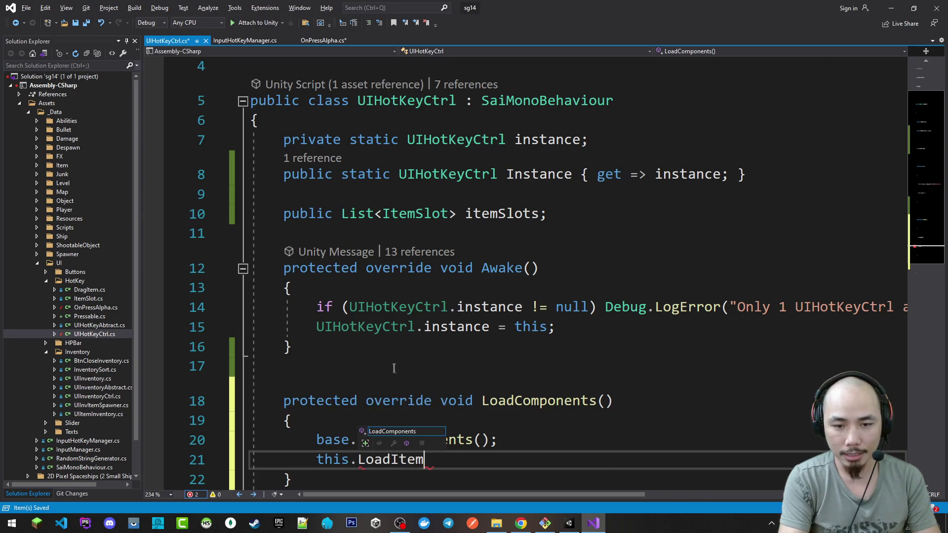
type("Slot")
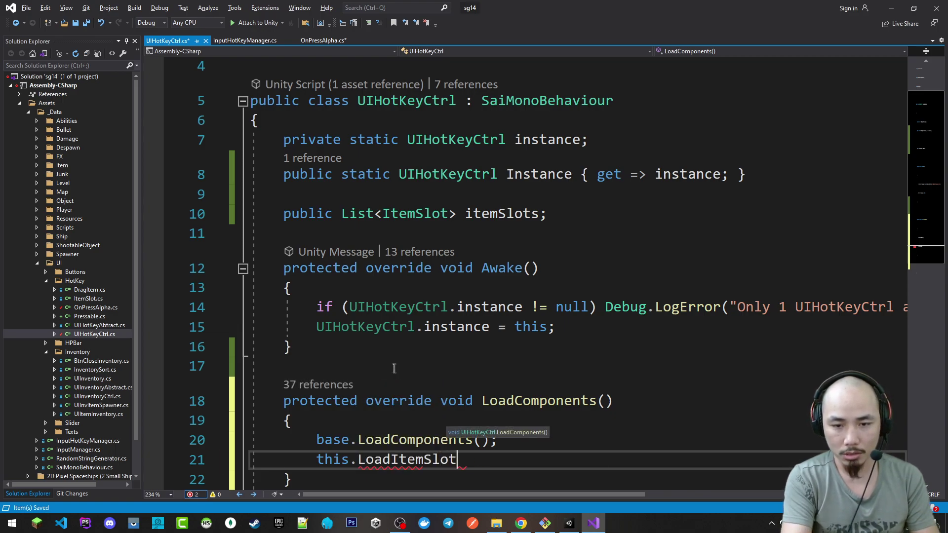
type("();")
key("Left")
key("Left")
type("s")
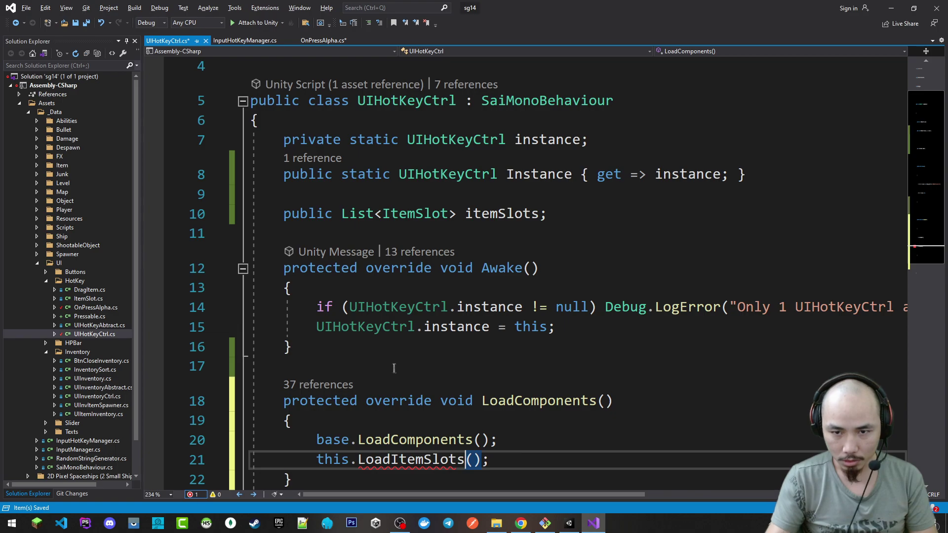
scroll(489, 258, "down", 4)
key("ctrl+s")
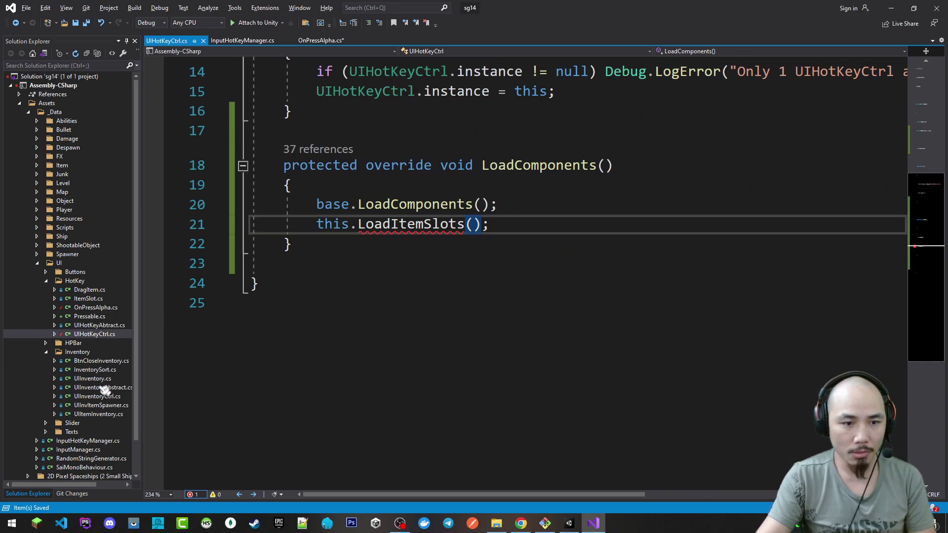
double_click(101, 396)
scroll(330, 380, "down", 4)
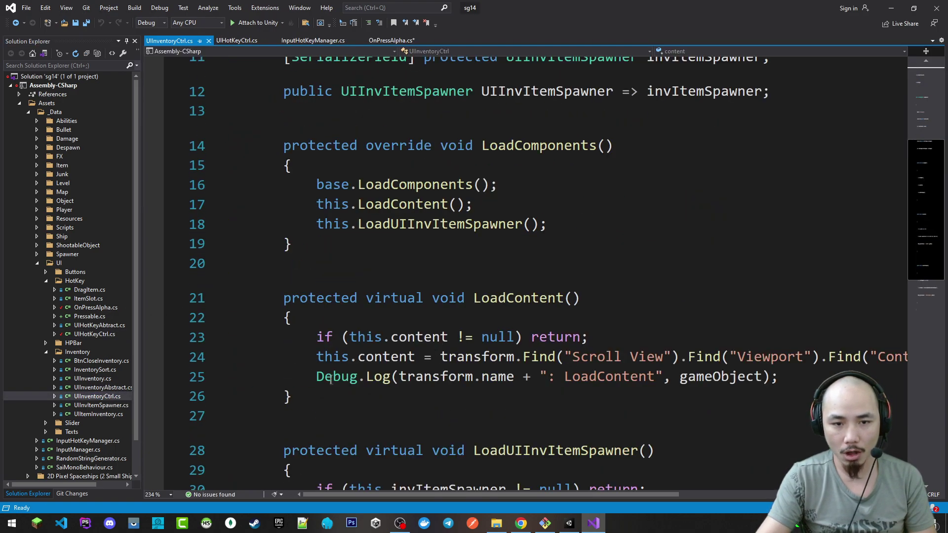
Step: Paste LoadContent into UIHotKeyCtrl.cs, rename it and its log text to LoadItemSlots, and save
left_click_drag(294, 397, 249, 297)
key("ctrl+c")
left_click(240, 41)
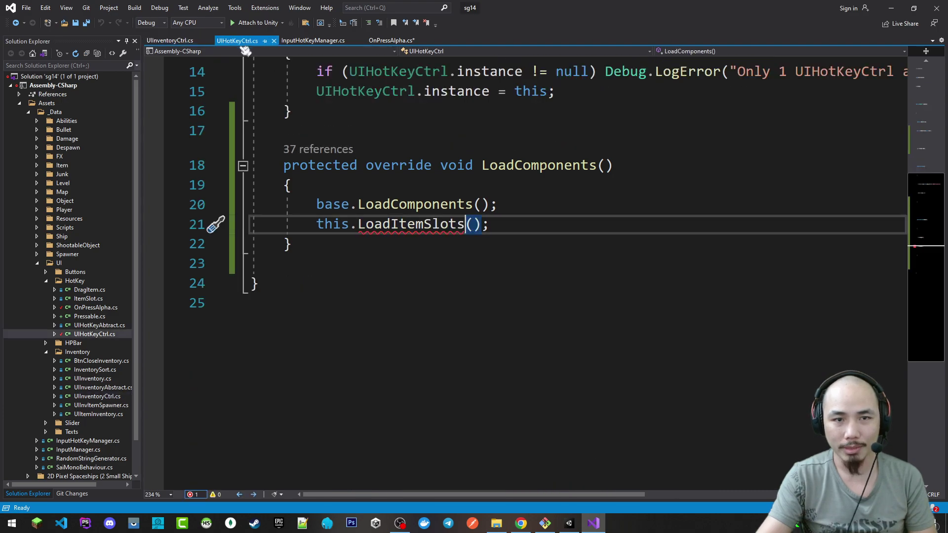
left_click(364, 239)
key("ctrl+v")
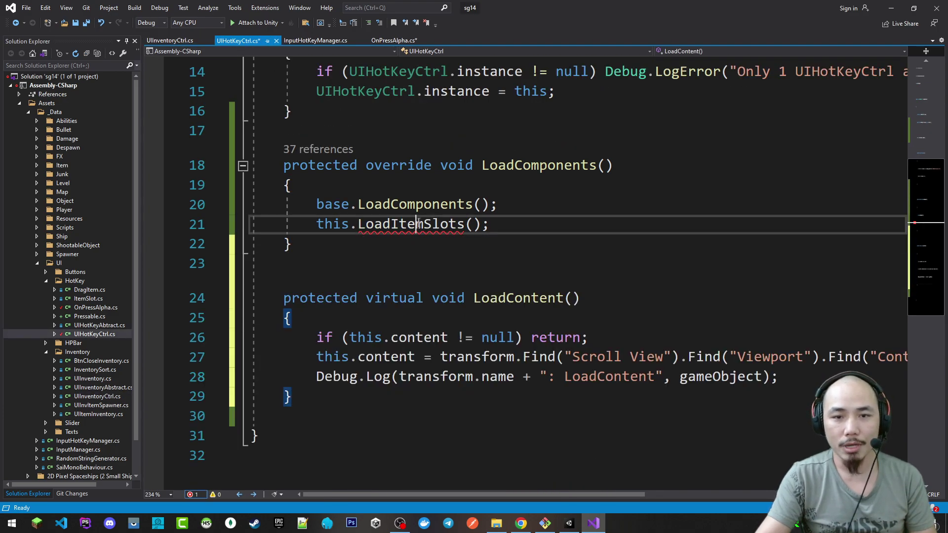
double_click(394, 223)
key("ctrl+c")
double_click(523, 298)
key("ctrl+v")
double_click(610, 376)
key("ctrl+v")
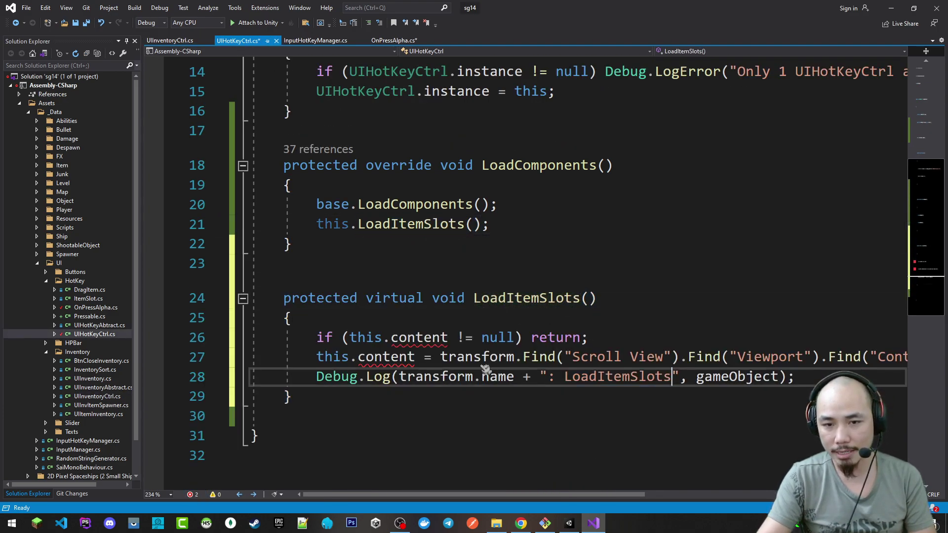
key("ctrl+s")
Step: Change the early-return guard to this.itemSlots.Count > 0 and save
double_click(418, 337)
type("itemSlots")
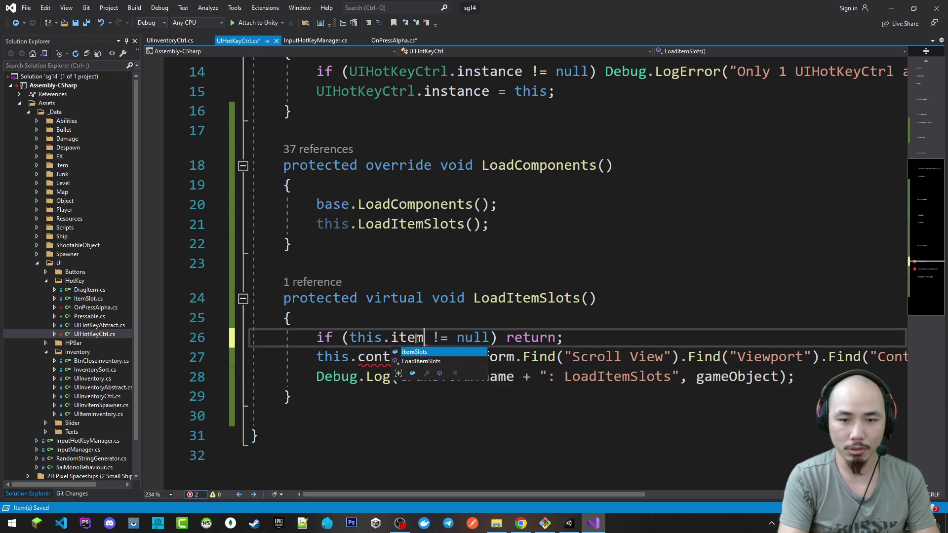
double_click(416, 337)
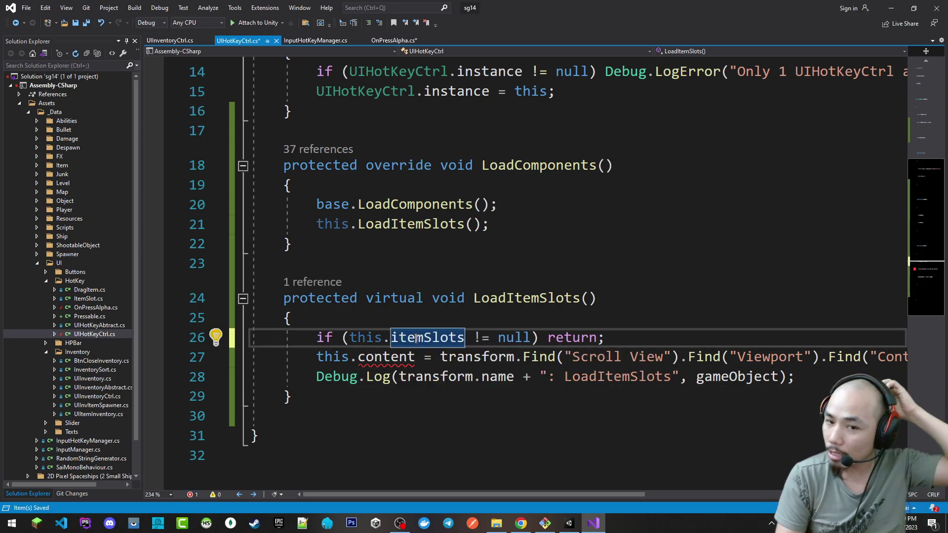
key("Right")
key("Right")
key("shift+Right")
key("shift+Right")
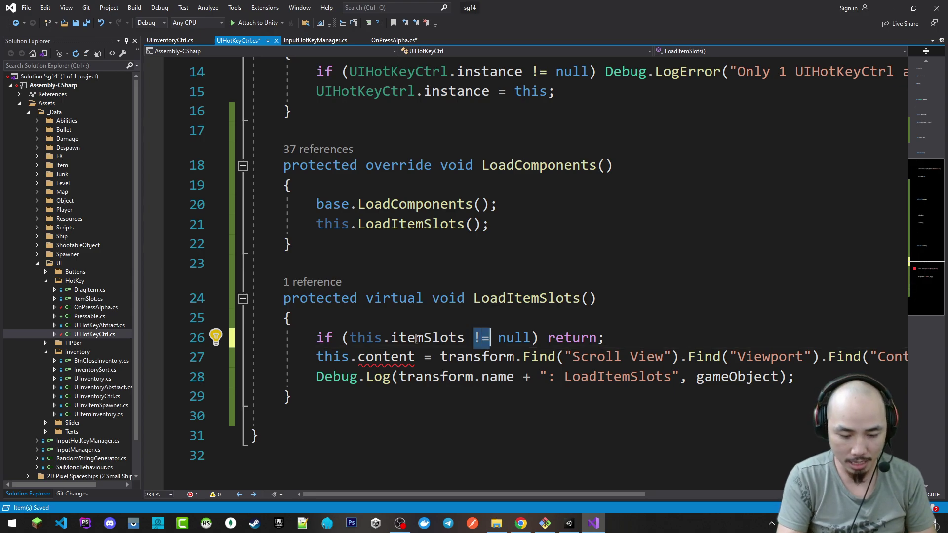
type(">")
key("Down")
key("ctrl+shift+Right")
type("0")
key("Left")
key("Left")
key("Left")
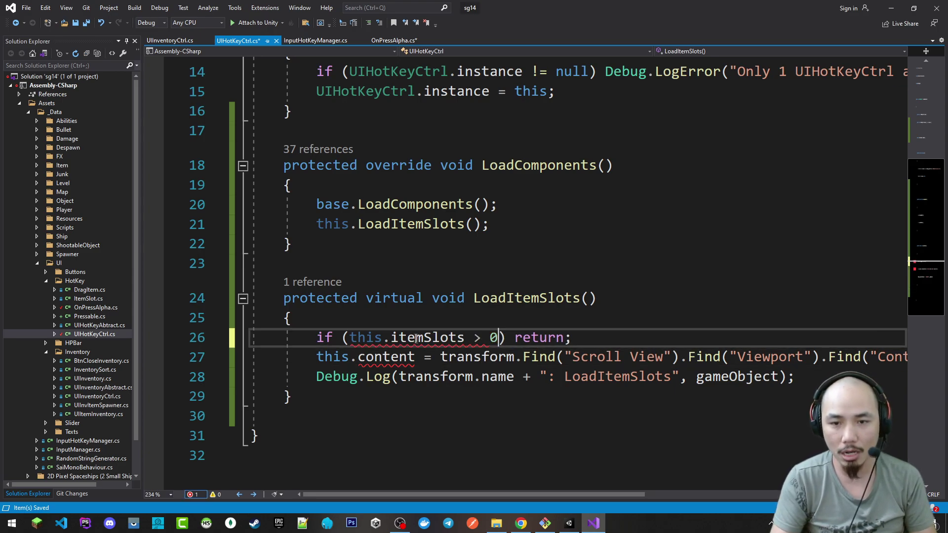
type(".")
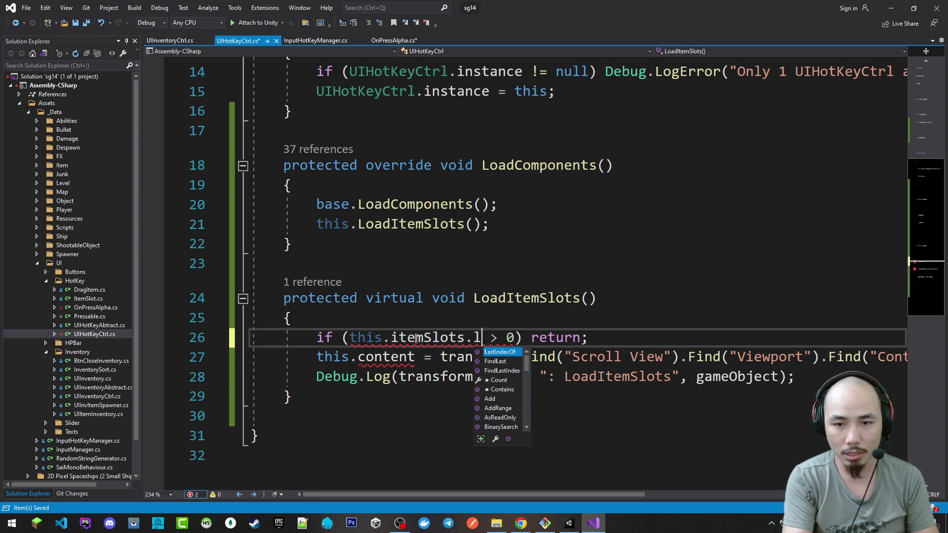
type("c")
key("Tab")
key("ctrl+s")
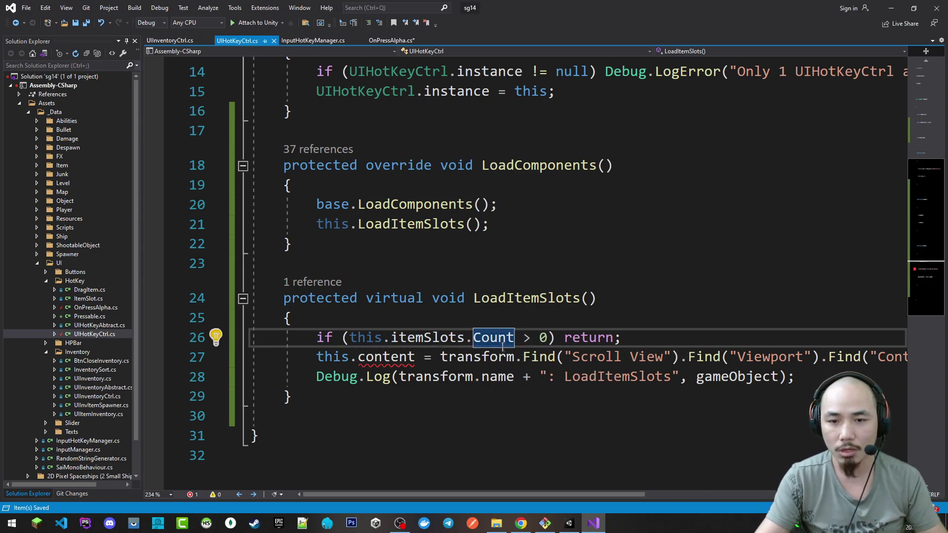
left_click(318, 351)
Step: Replace the content-lookup statement with a commented-out //this.itemSlots line
key("shift+End")
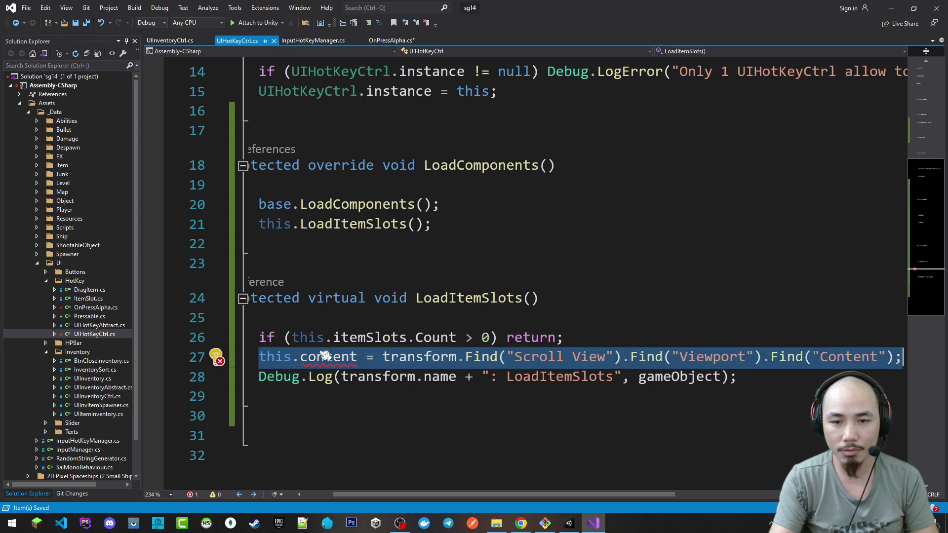
key("Delete")
type("his.item")
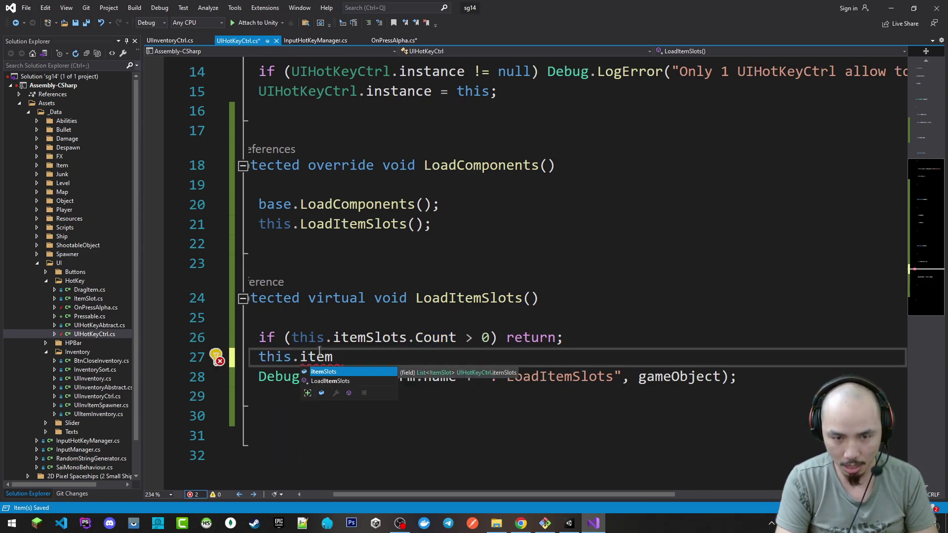
key("Tab")
key("Home")
type("//")
Step: Add a GetComponentsInChildren<ItemSlot>() call on a new line below the if check, and save
key("Up")
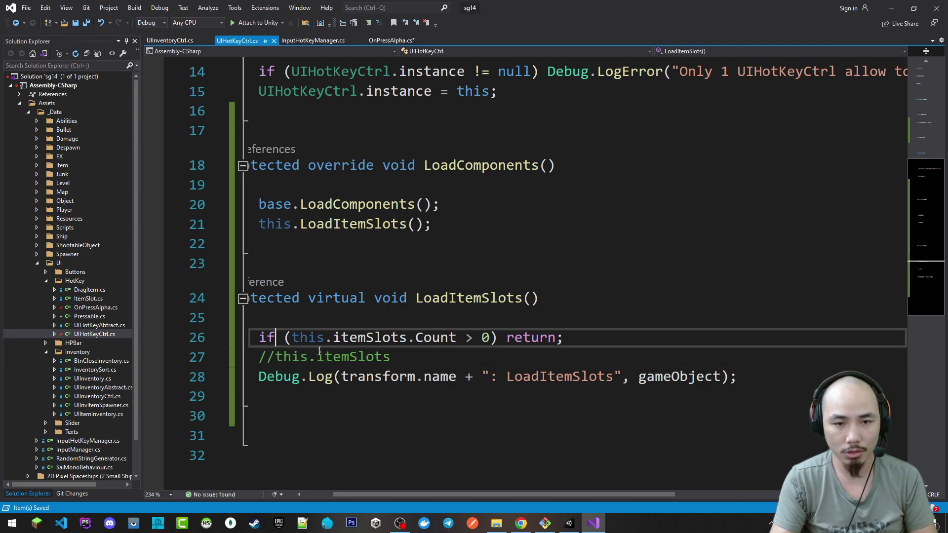
key("End")
key("Return")
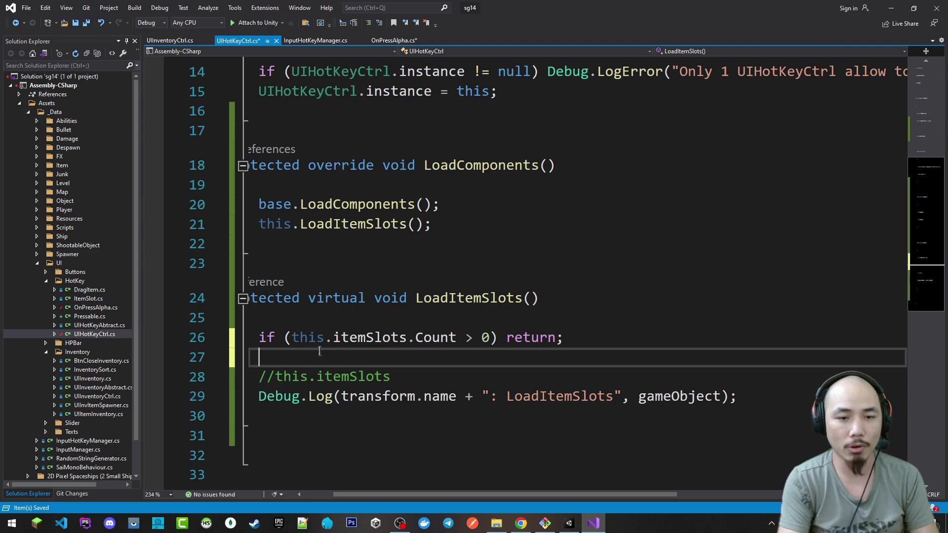
type("Get")
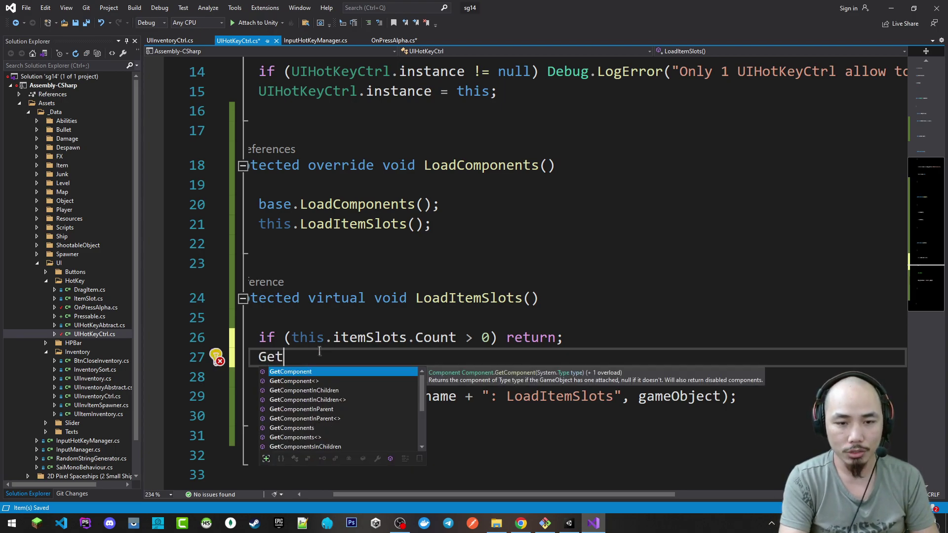
type("Chi")
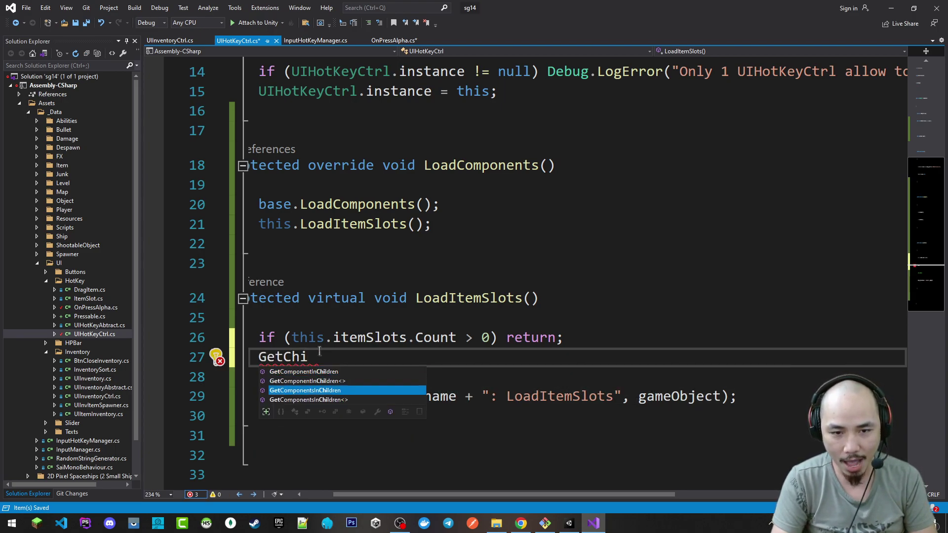
key("Up")
key("Down")
key("Down")
key("Up")
key("Up")
key("Down")
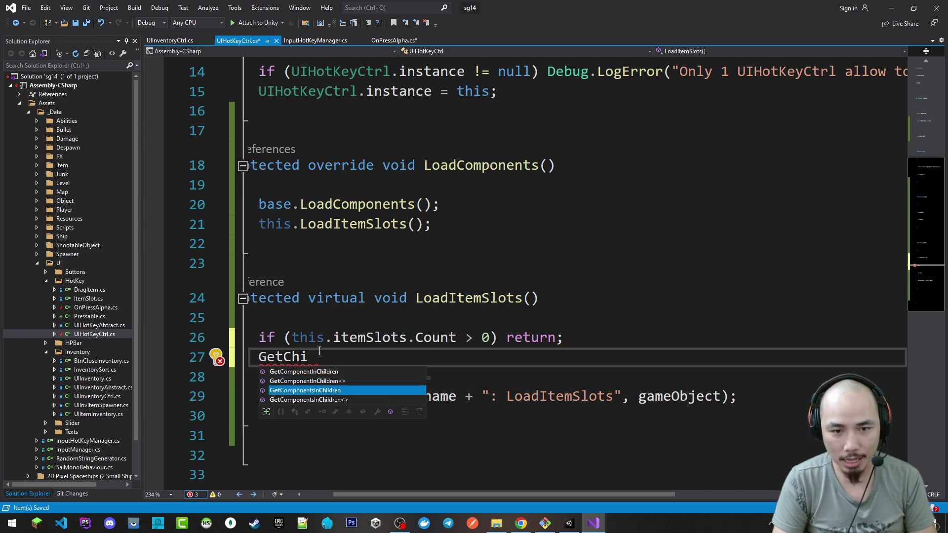
key("Up")
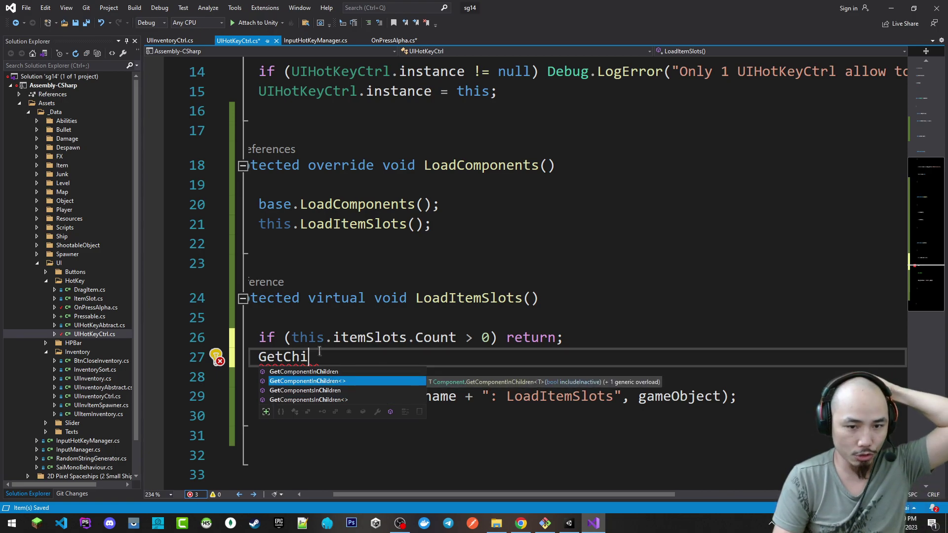
key("Down")
key("Up")
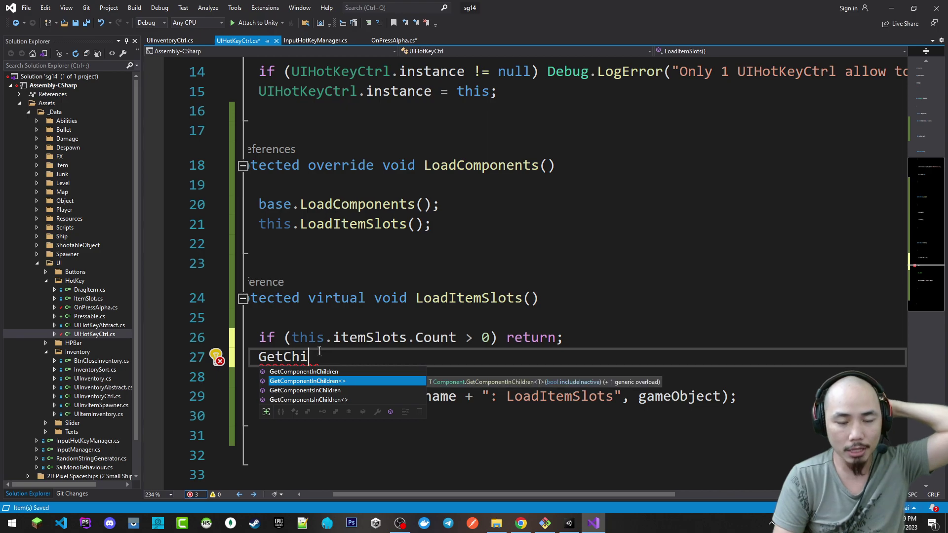
key("Down")
key("Down")
key("Tab")
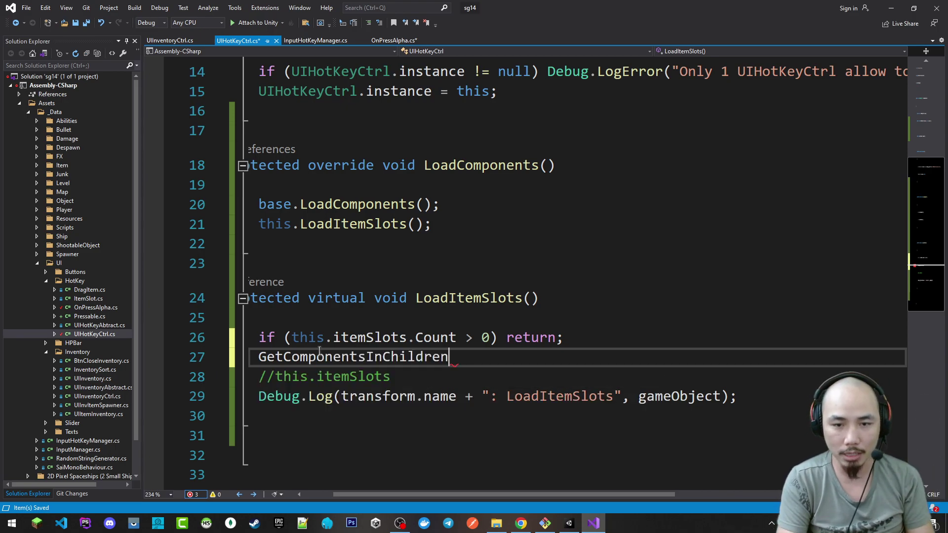
double_click(319, 354)
key("End")
type("<")
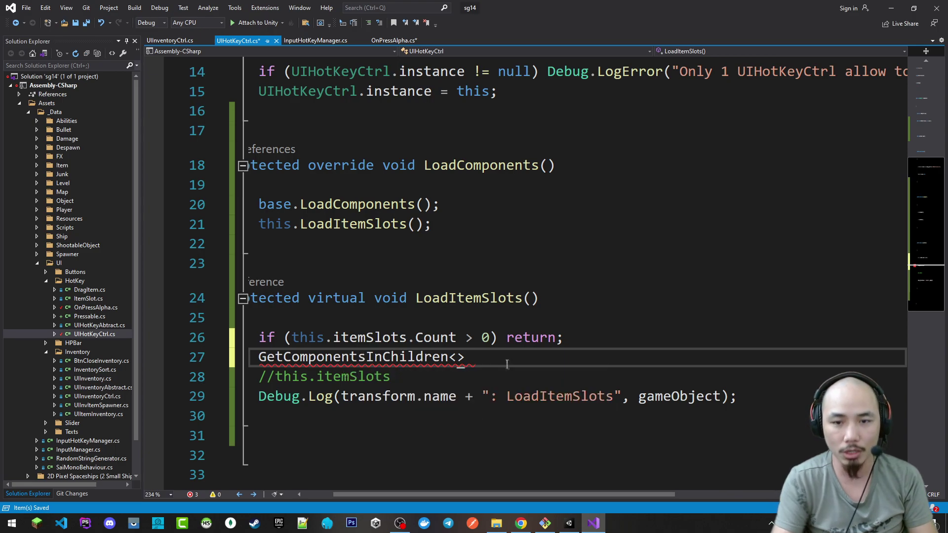
type("ItemSlot>")
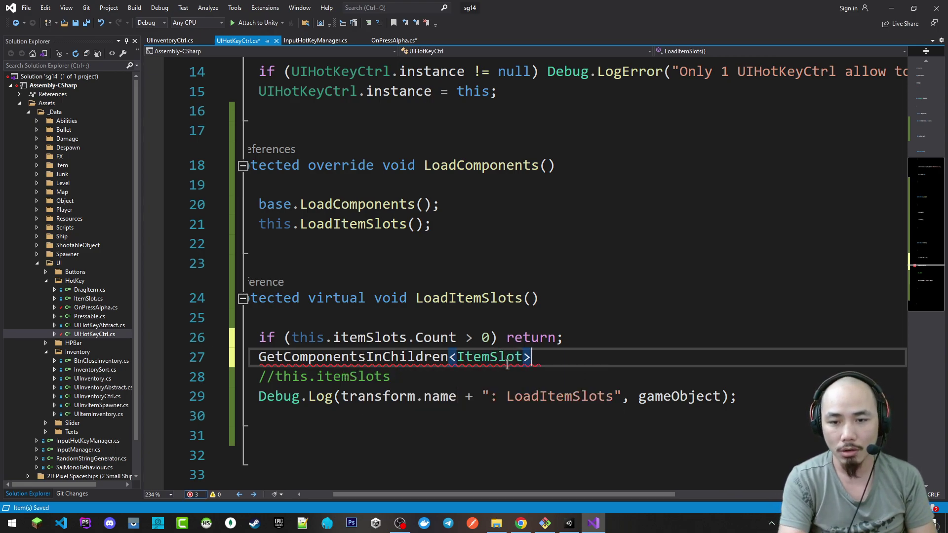
key("ctrl+s")
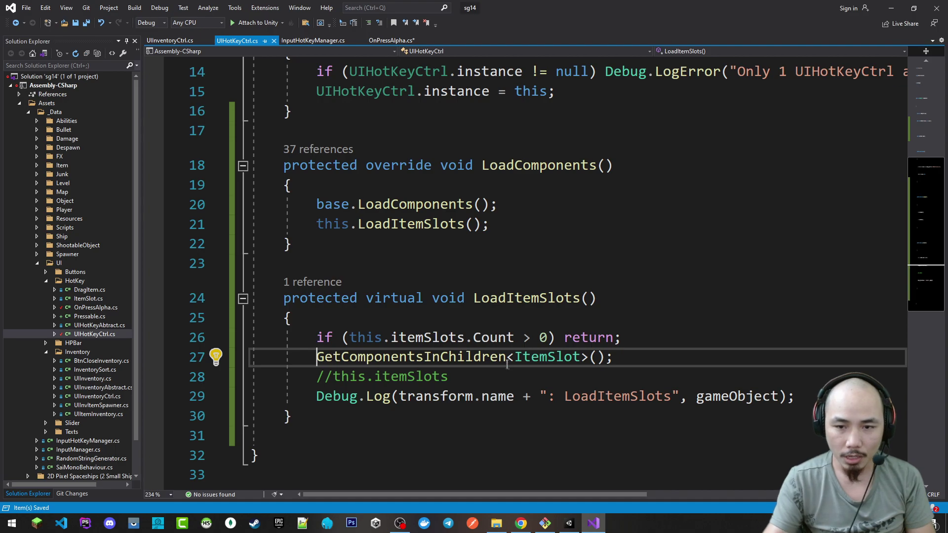
Step: Assign the call to ItemSlot[] arraySlots, correct the type name's spelling, and save
double_click(499, 358)
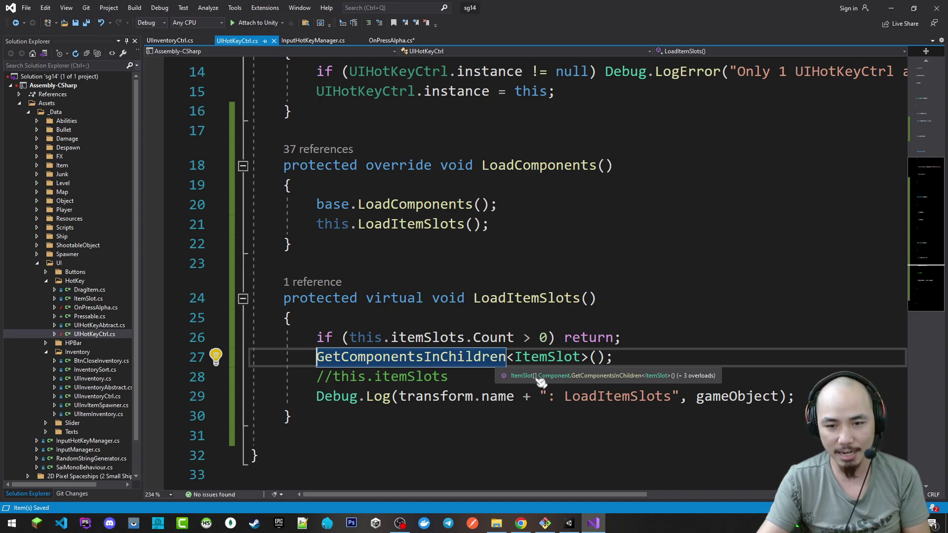
left_click(316, 357)
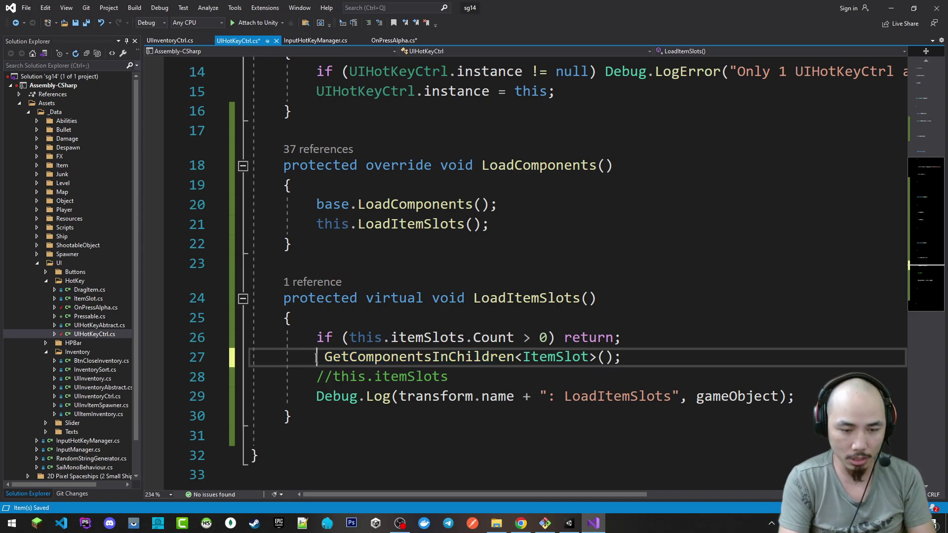
type("ity")
key("BackSpace")
key("BackSpace")
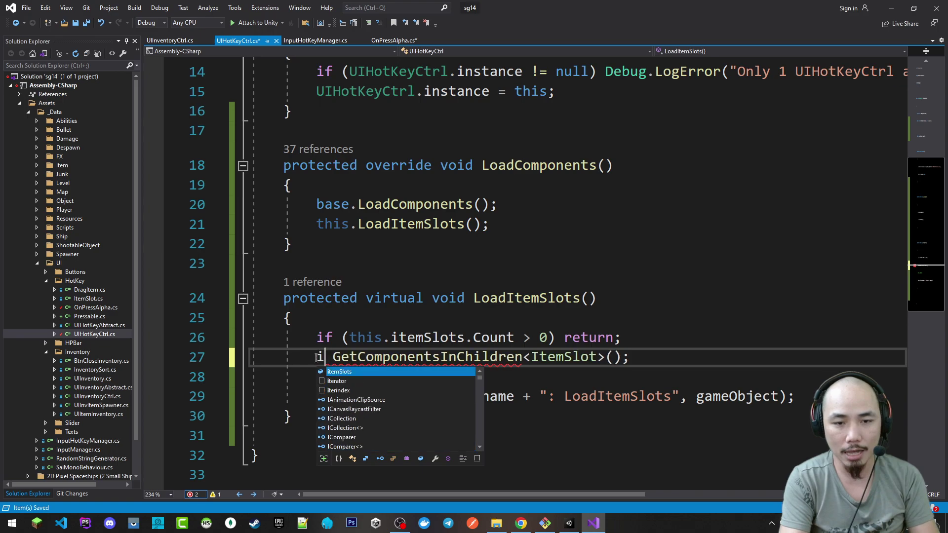
type("tem")
key("Tab")
type("[] ")
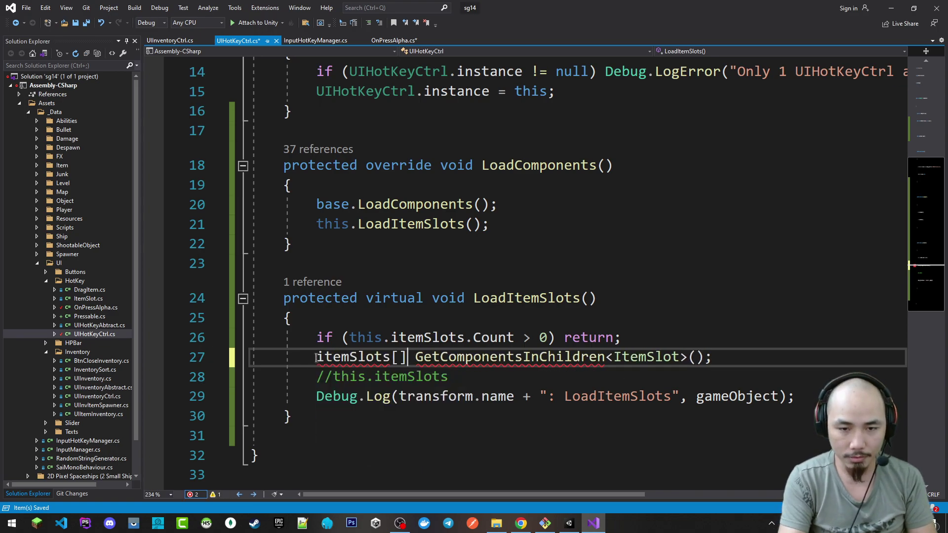
type("a")
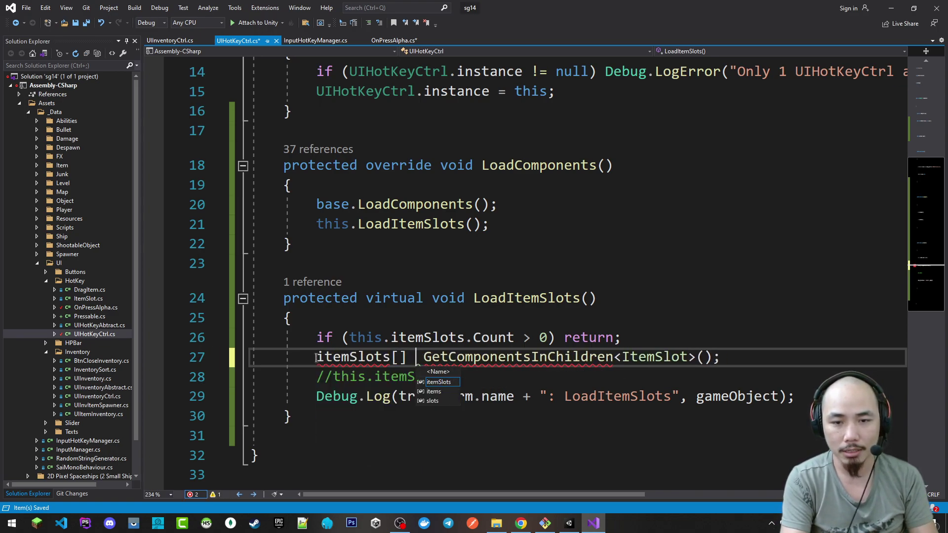
type("rraySlots =")
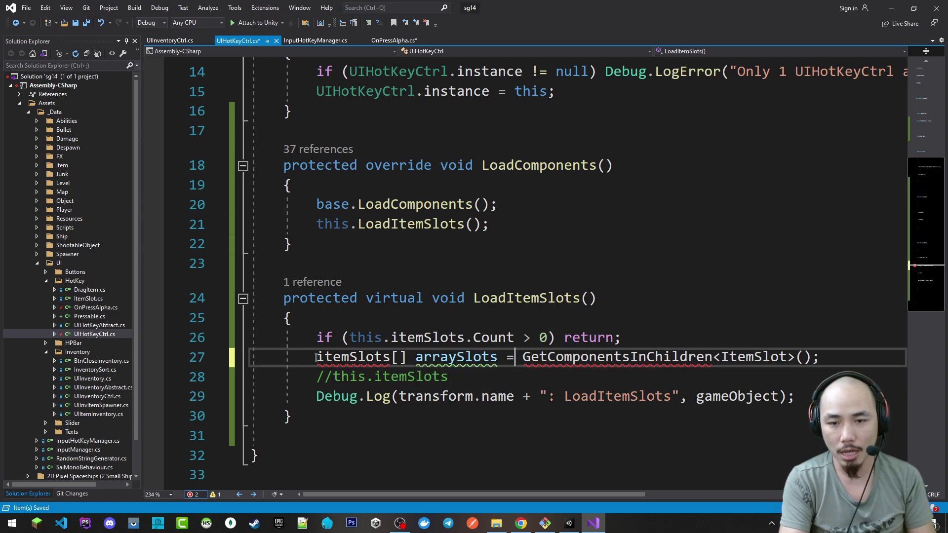
key("ctrl+s")
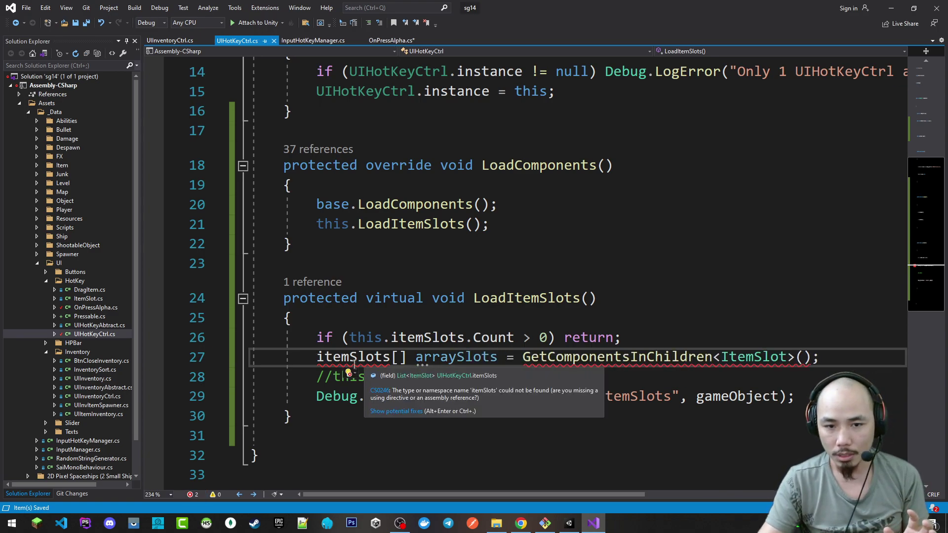
key("Delete")
type("I")
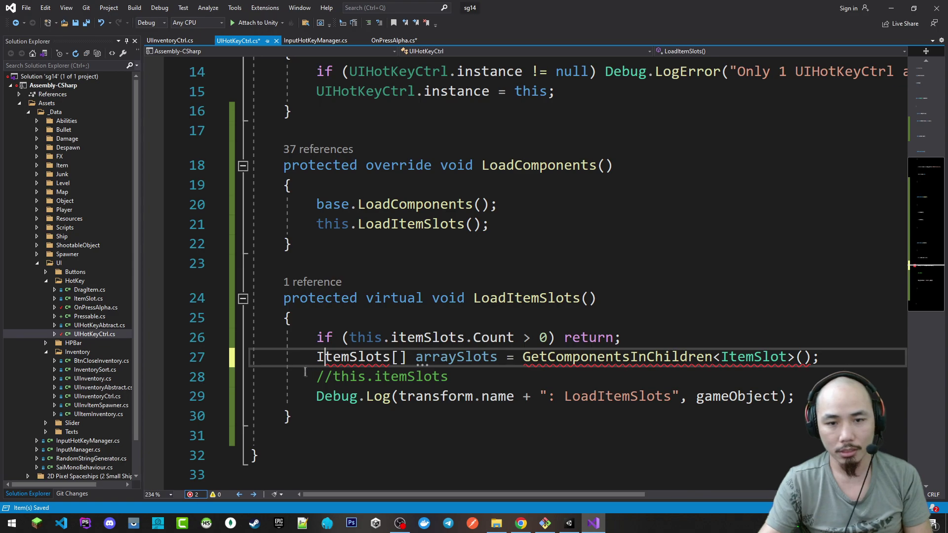
left_click(489, 377)
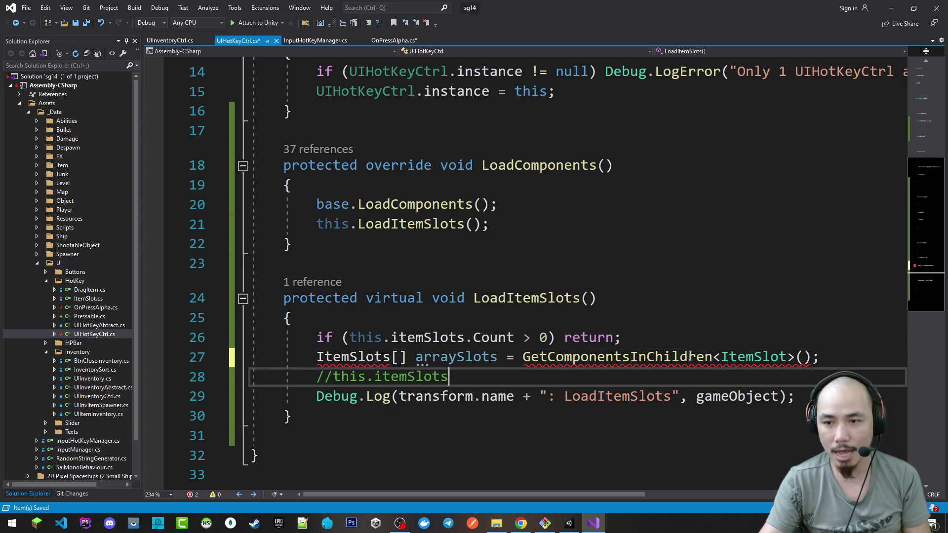
left_click(739, 356)
left_click(340, 356)
key("ctrl+Right")
key("BackSpace")
key("ctrl+s")
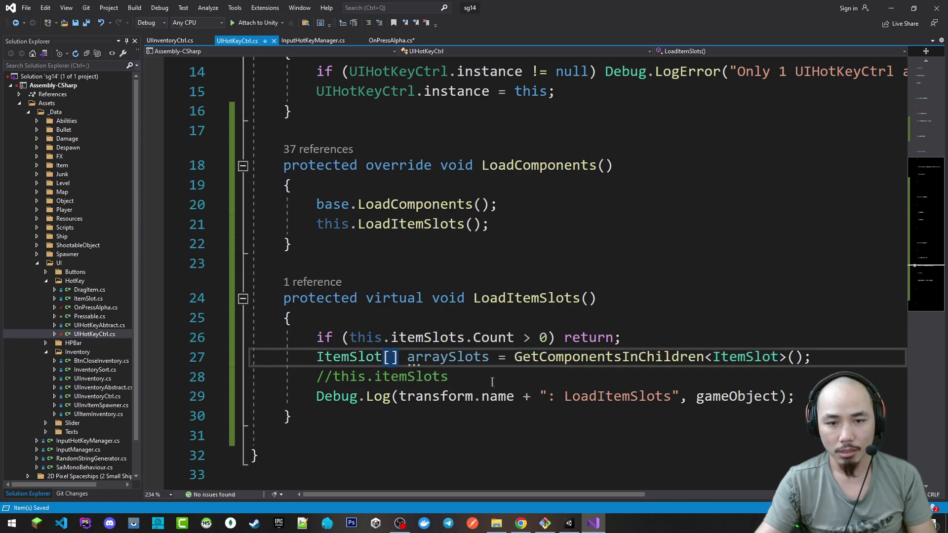
Step: Highlight the GetComponentsInChildren call and the ItemSlot[] type to explain them
double_click(633, 357)
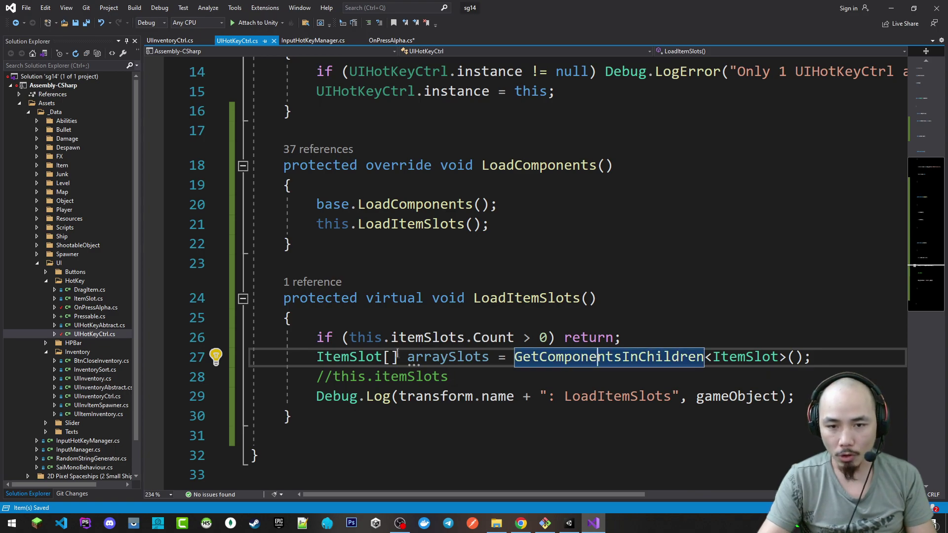
left_click_drag(334, 357, 388, 356)
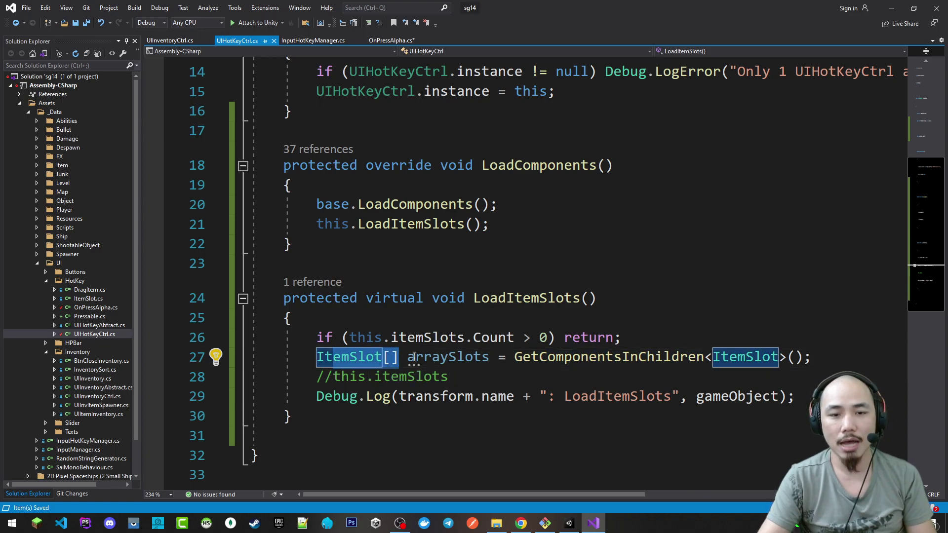
scroll(684, 314, "up", 3)
left_click_drag(341, 154, 408, 154)
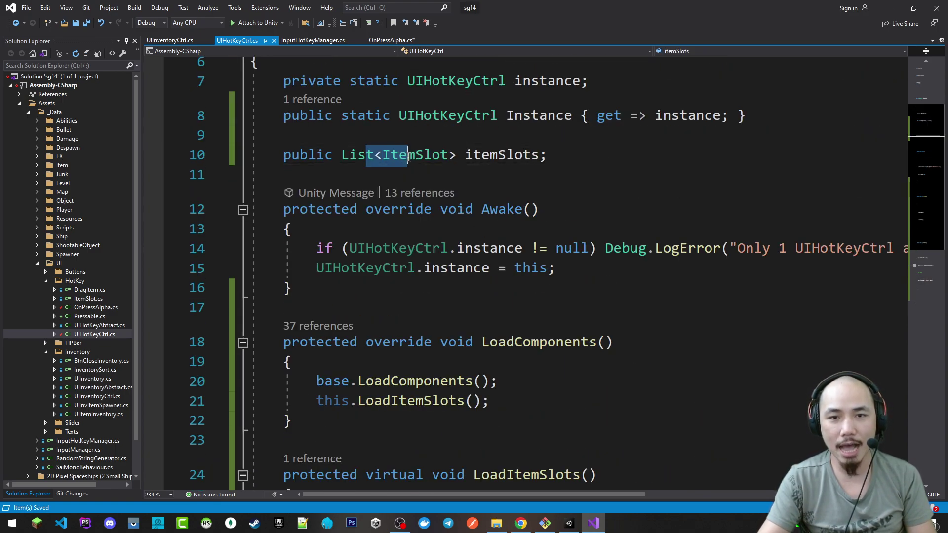
scroll(528, 297, "down", 4)
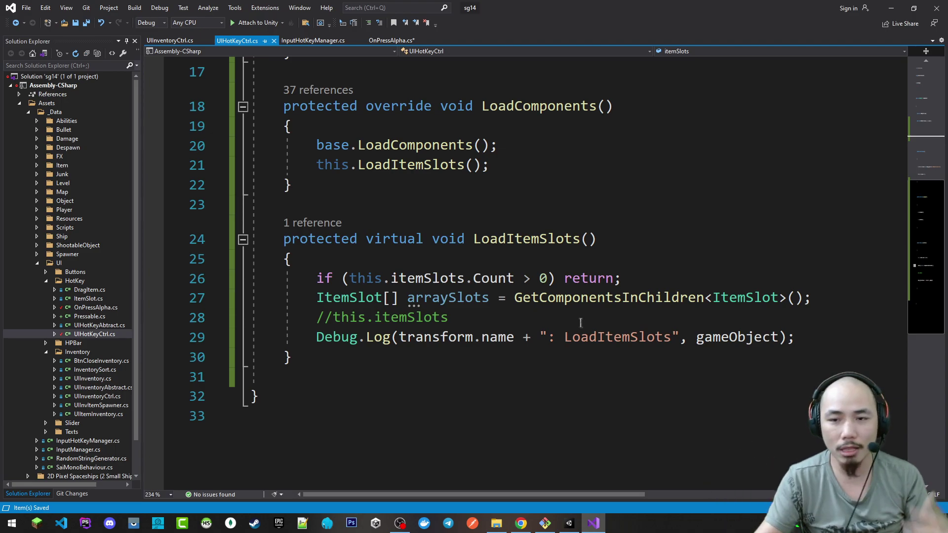
Step: Uncomment line 28 and complete it as this.itemSlots.AddRange(arraySlots);
left_click(824, 297)
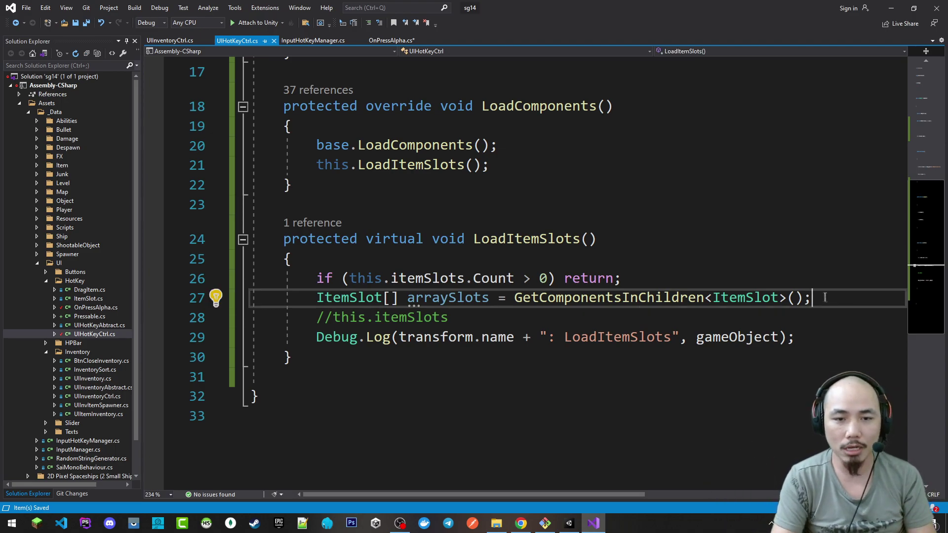
key("Down")
key("Home")
key("Delete")
key("Delete")
key("End")
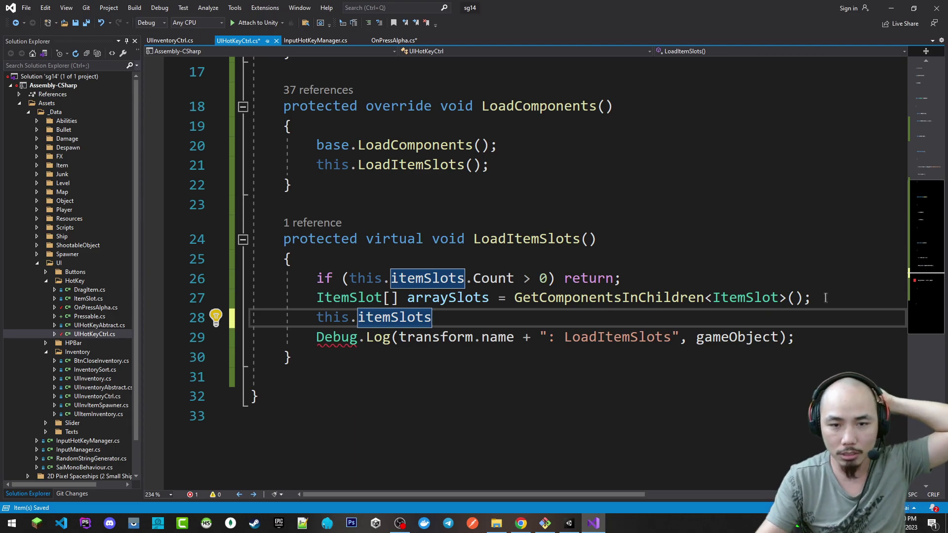
scroll(434, 188, "up", 4)
scroll(424, 247, "down", 4)
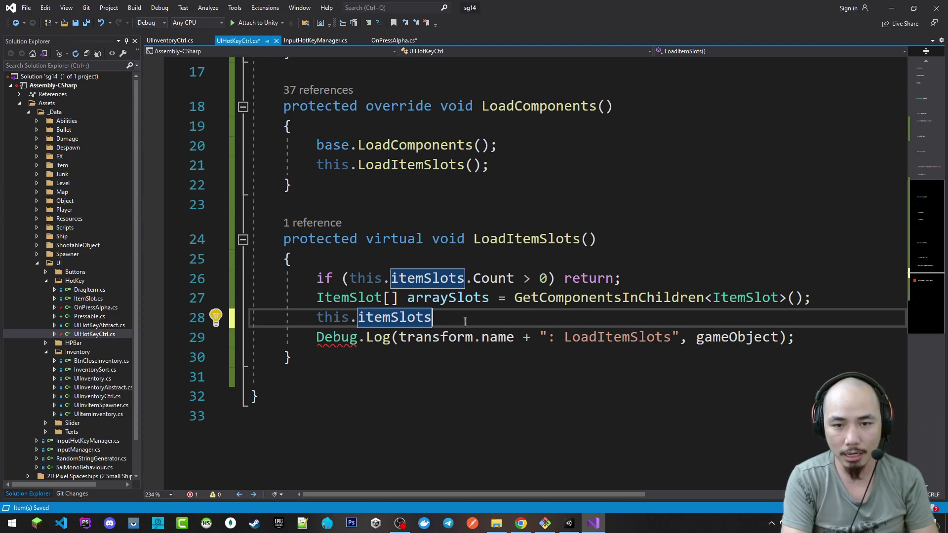
type(".")
key("BackSpace")
type(".ad")
key("Tab")
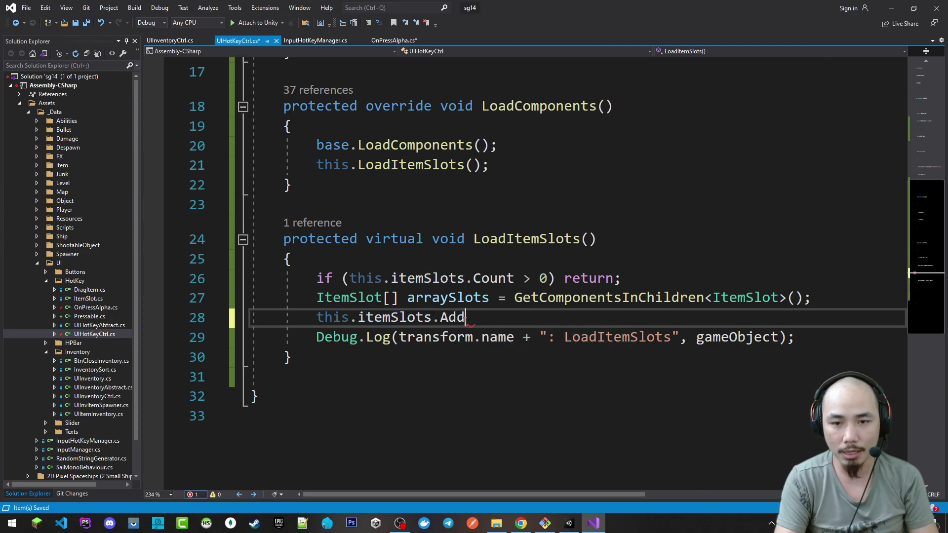
type("Range")
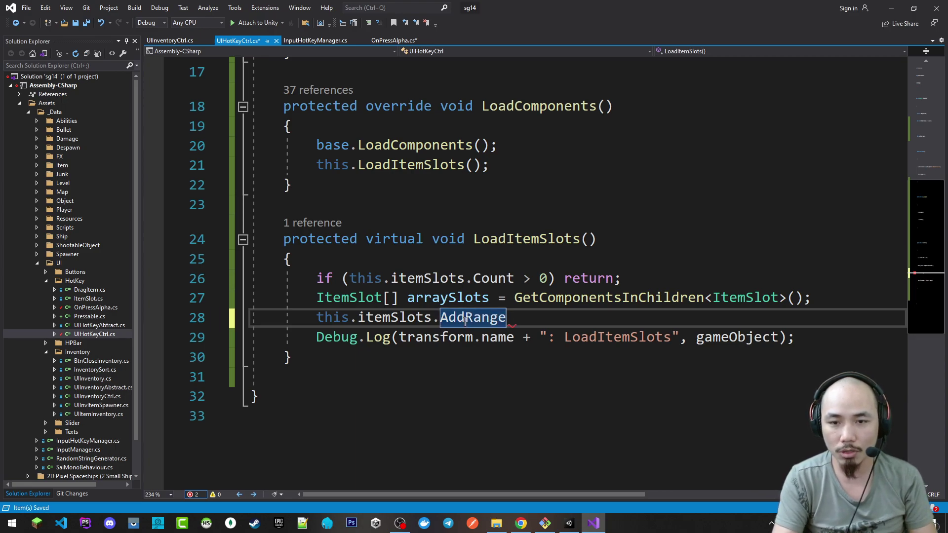
type("(a")
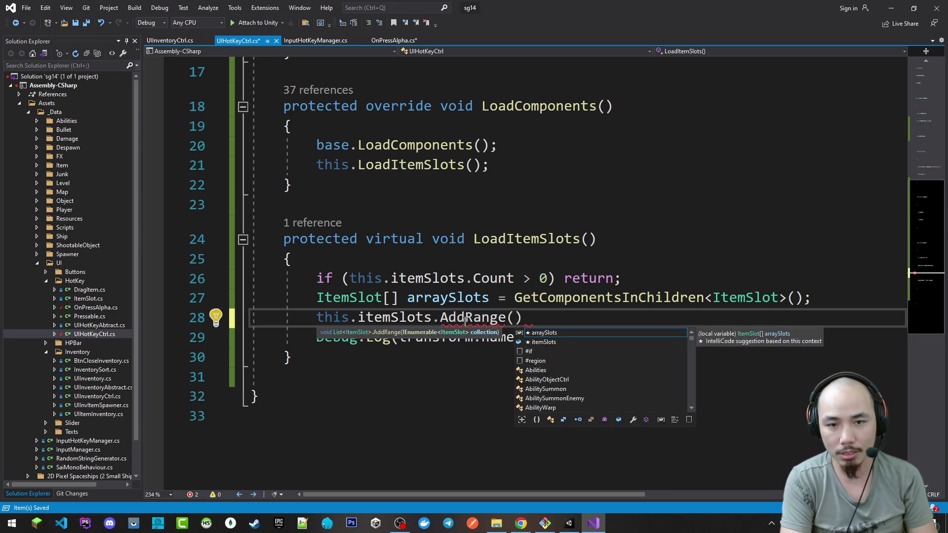
type("rra")
key("Tab")
type(");")
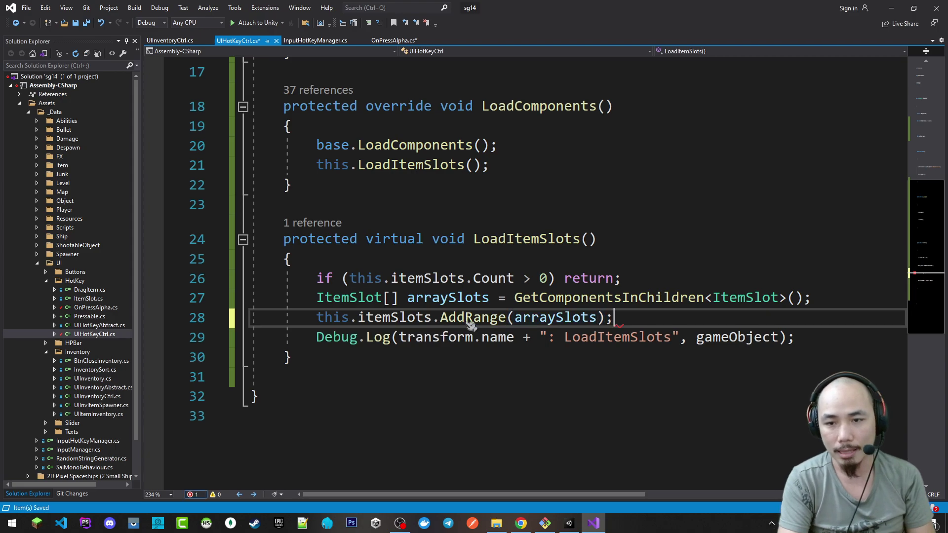
left_click(376, 298)
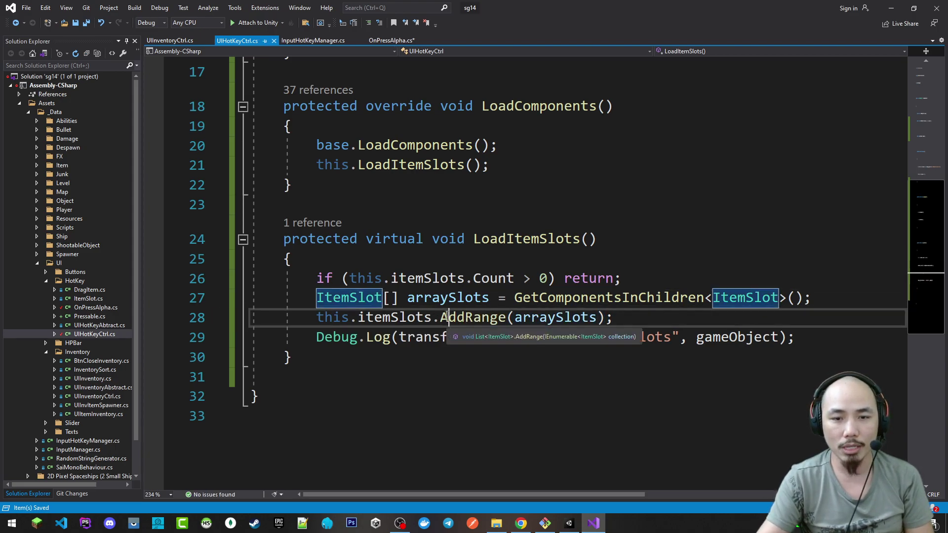
Step: Fill UIHotKey's Item Slots list with its child slots from the controller's context menu
left_click(374, 317)
left_click(569, 523)
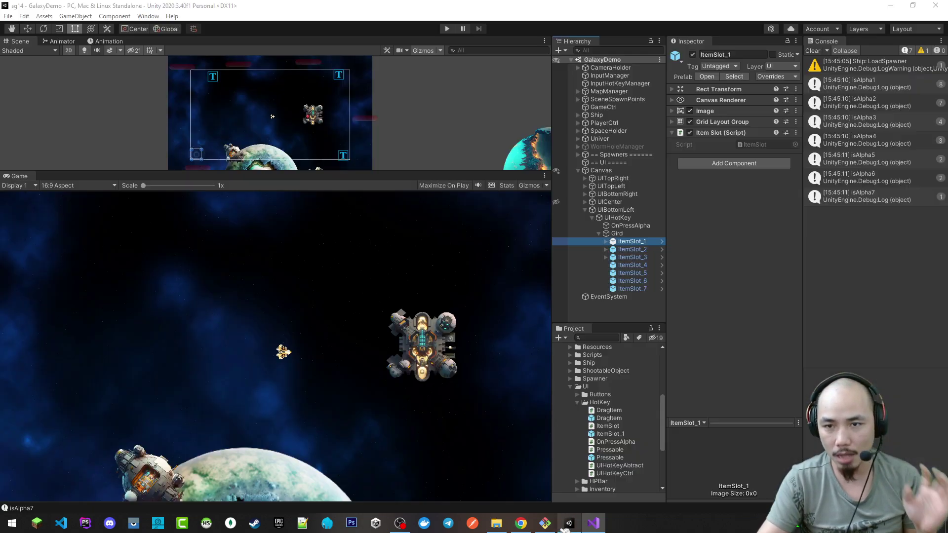
left_click(617, 218)
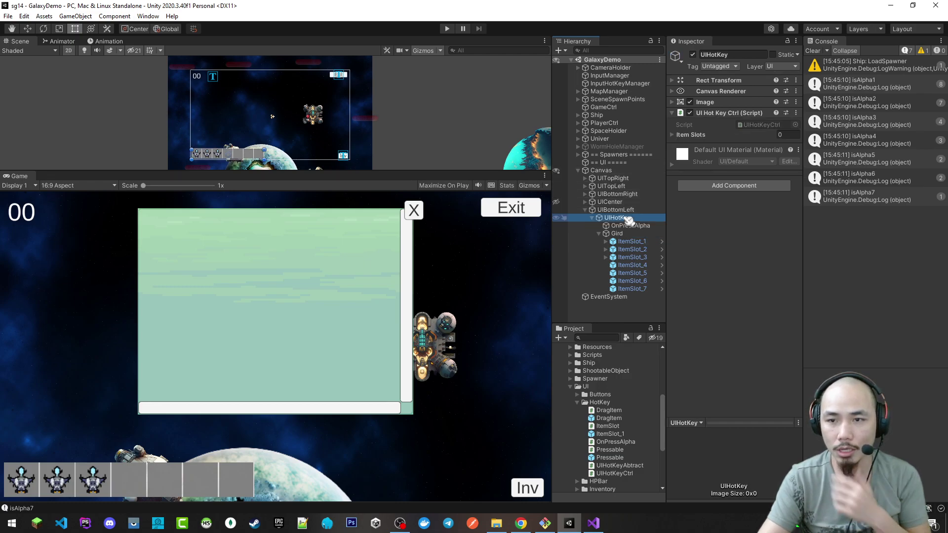
left_click(683, 136)
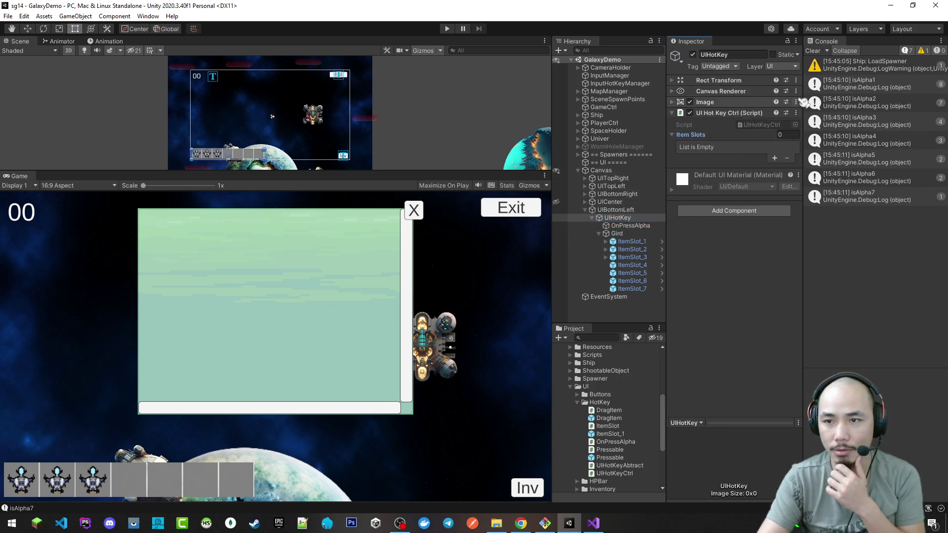
left_click(796, 113)
left_click(817, 123)
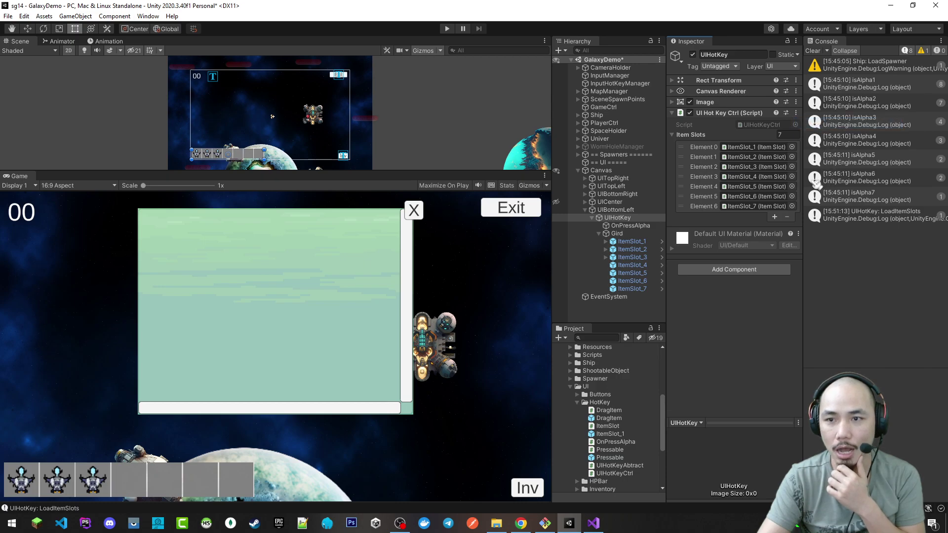
Step: Trace the Item Slots elements to their ItemSlot objects under the Gird grid
left_click(758, 147)
left_click(755, 157)
left_click(755, 167)
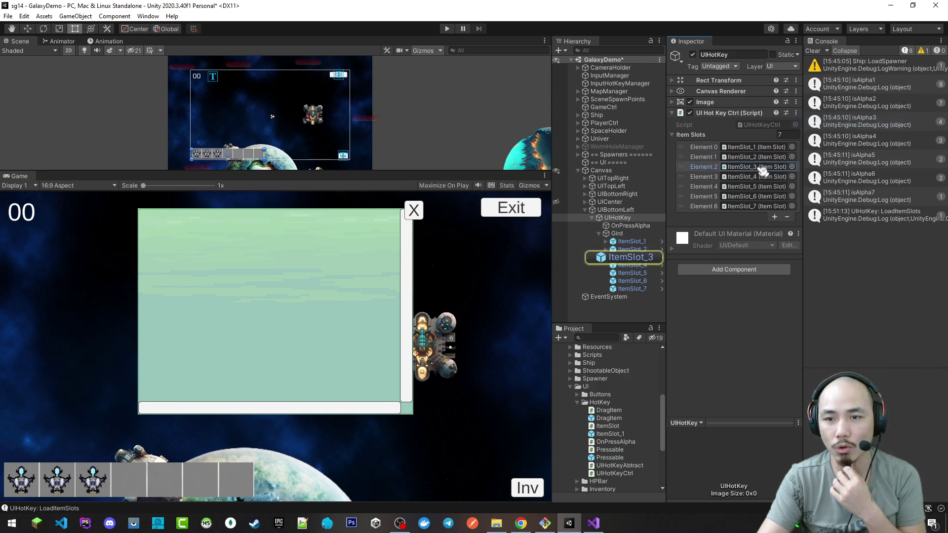
left_click(627, 234)
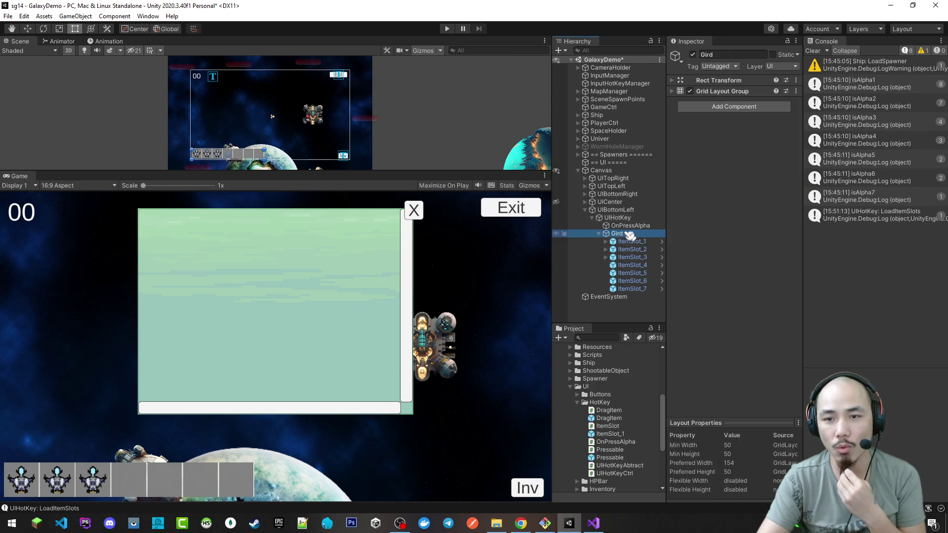
left_click(600, 234)
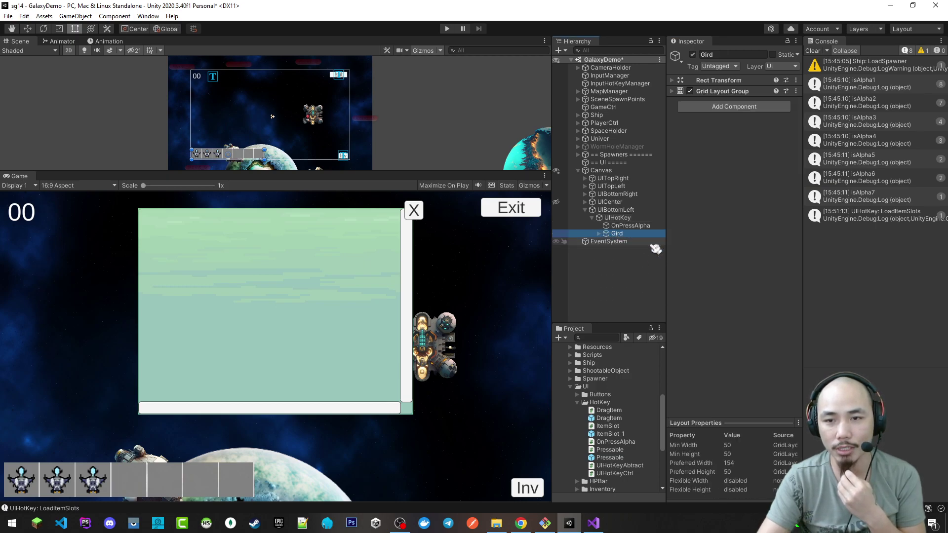
left_click(600, 234)
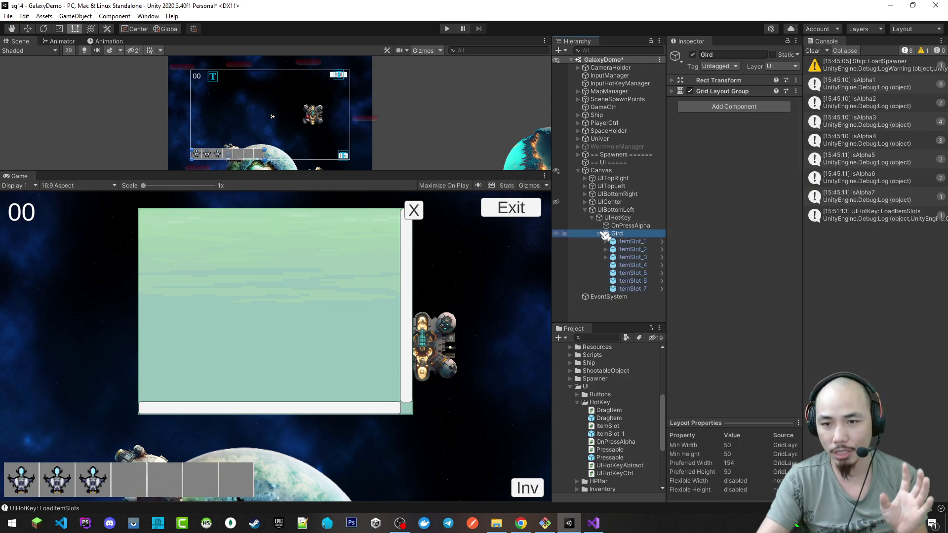
left_click(628, 217)
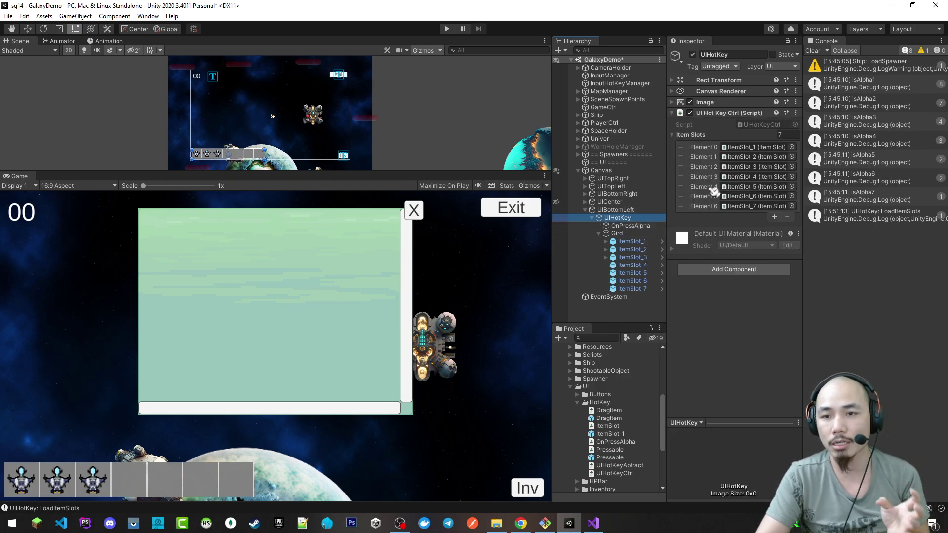
left_click(737, 157)
left_click(753, 167)
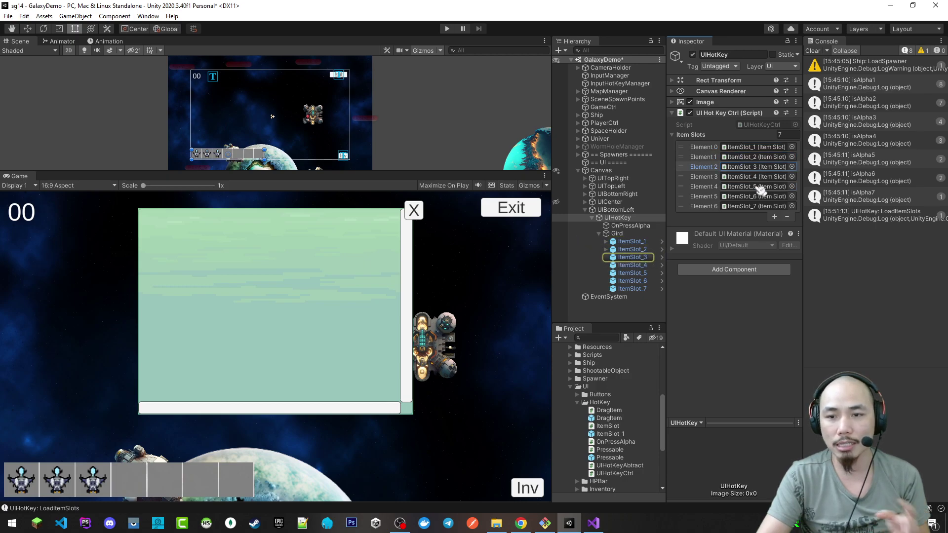
Step: Duplicate ItemSlot_7 into ItemSlot_8, check the Item Slots list, then delete the duplicate
left_click(650, 290)
key("ctrl+d")
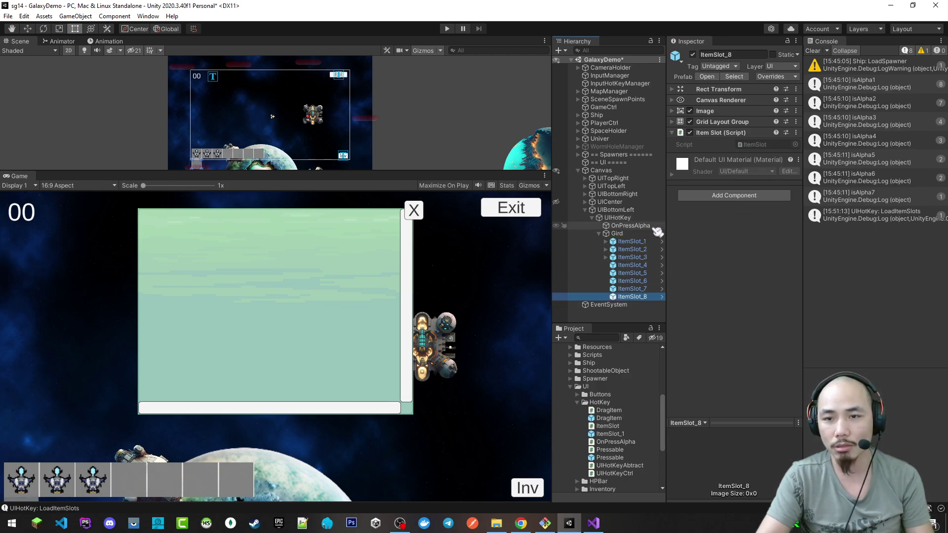
left_click(623, 219)
left_click_drag(798, 131, 798, 133)
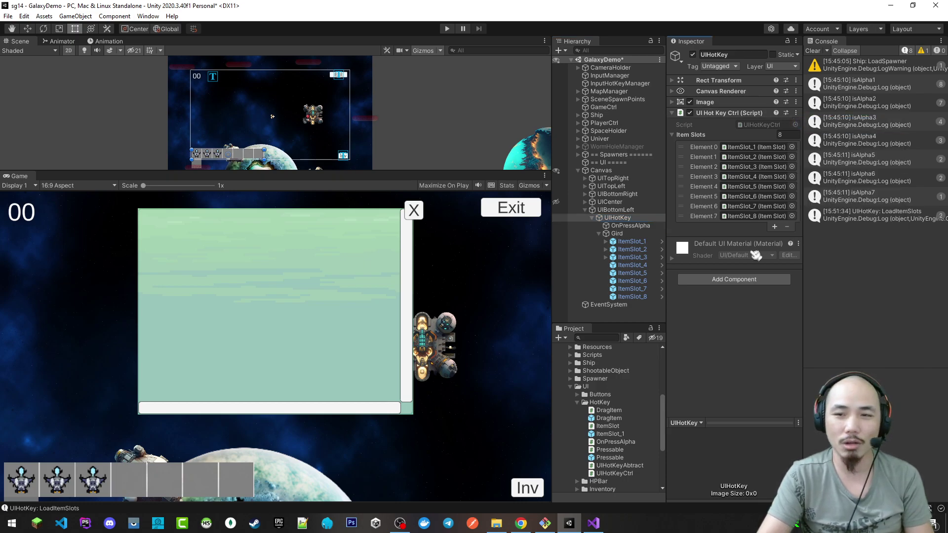
left_click(635, 297)
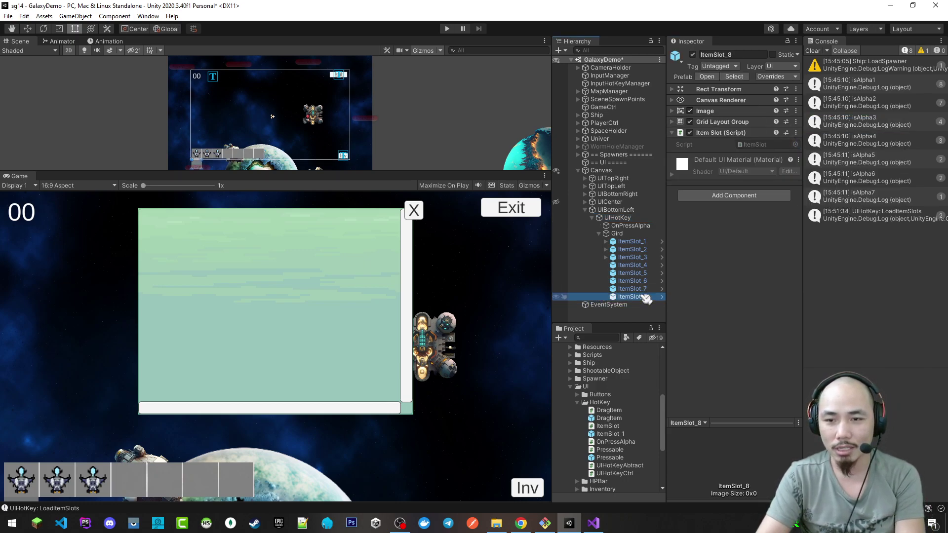
key("Delete")
Step: Set UIHotKey's Item Slots list size to 7
left_click(641, 233)
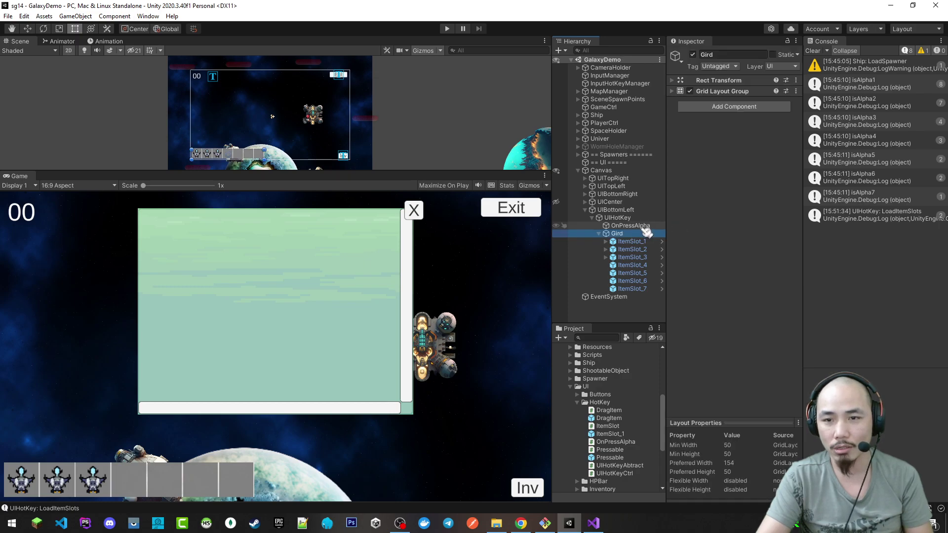
left_click(637, 218)
left_click(780, 134)
type("7")
key("Return")
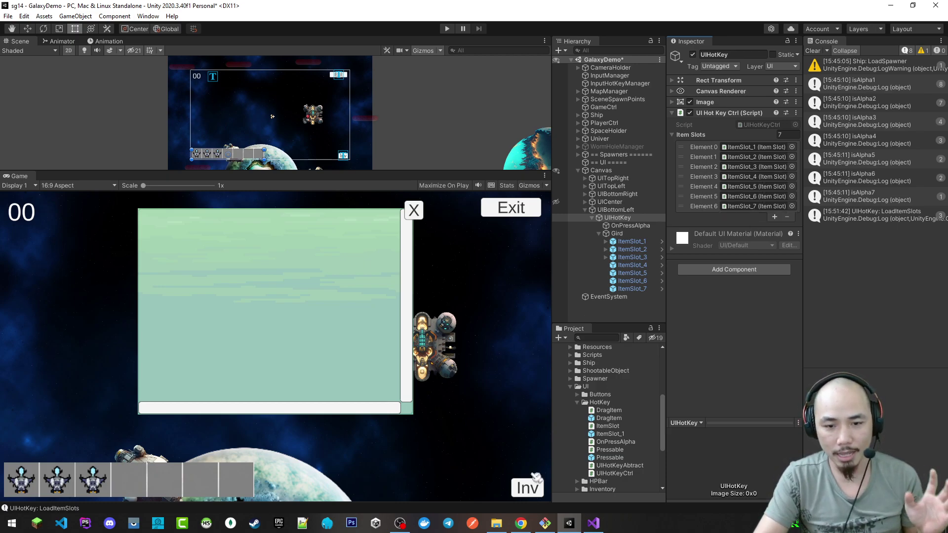
Step: Close the UIHotKeyCtrl, UIInventoryCtrl and InputHotKeyManager script tabs
left_click(631, 241)
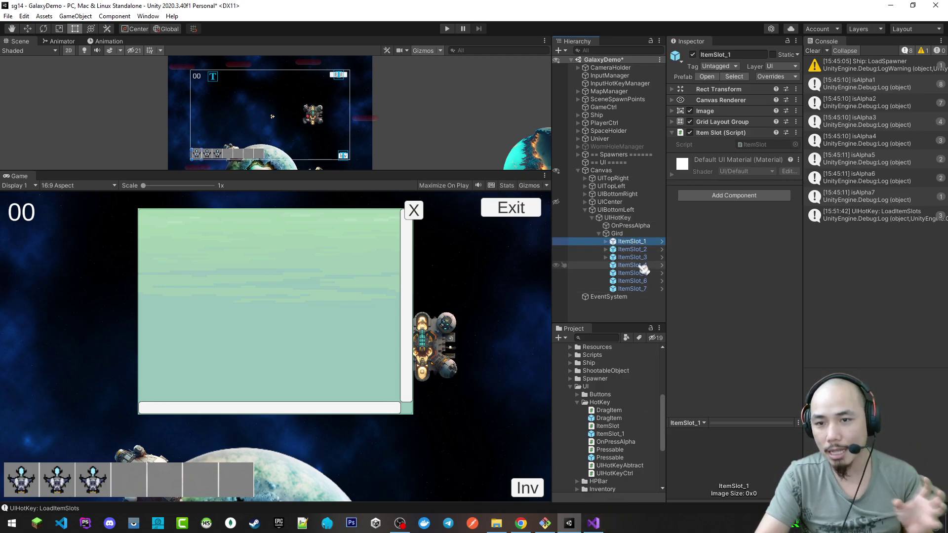
double_click(591, 473)
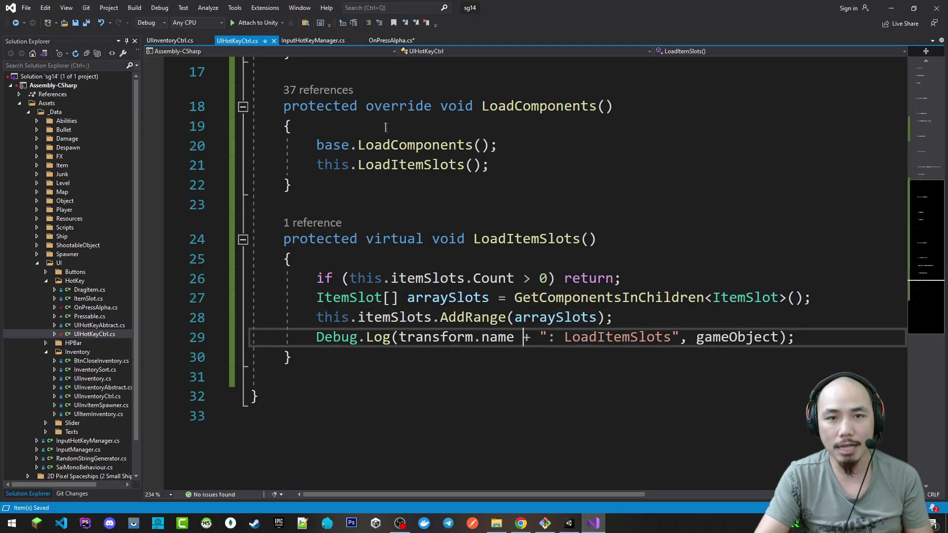
middle_click(241, 42)
middle_click(200, 40)
middle_click(183, 41)
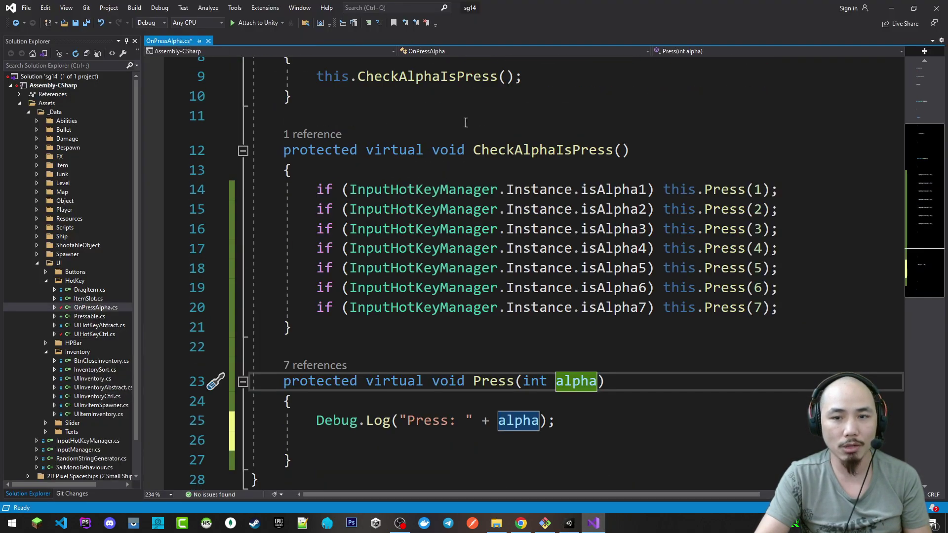
Step: Review the Press method in OnPressAlpha.cs and save it
left_click(575, 228)
left_click(584, 420)
left_click(582, 443)
key("ctrl+s")
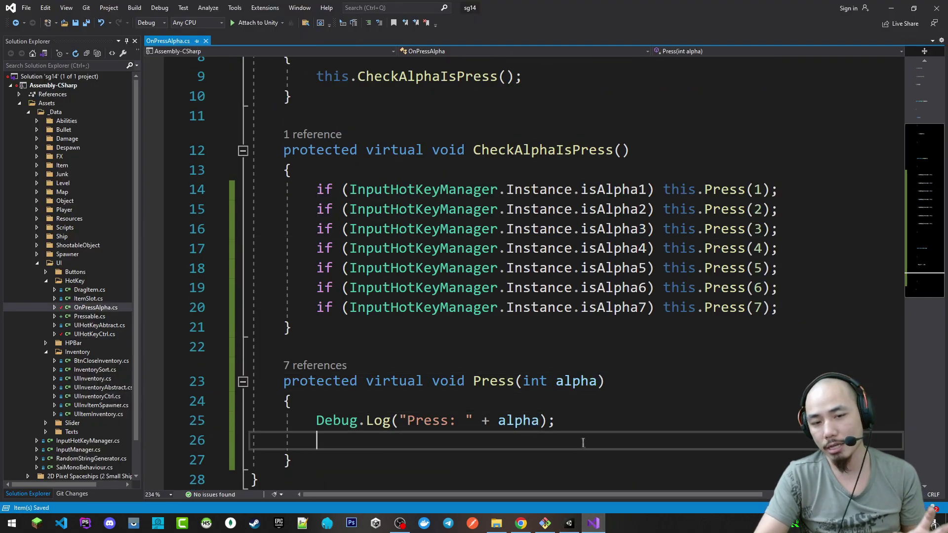
scroll(583, 443, "up", 3)
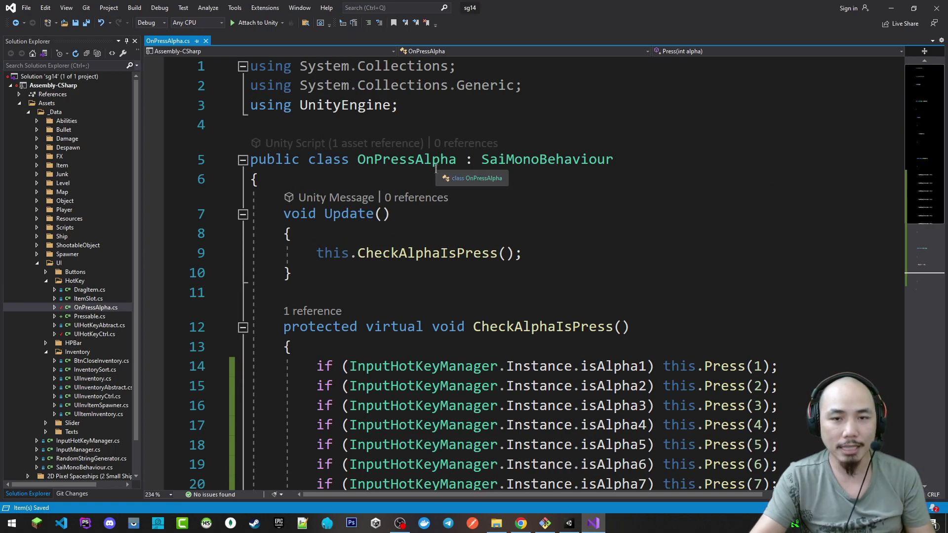
key("alt+Tab")
Step: Compare the OnPressAlpha object, holding only its script, with UIHotKey's Item Slots list
left_click(642, 225)
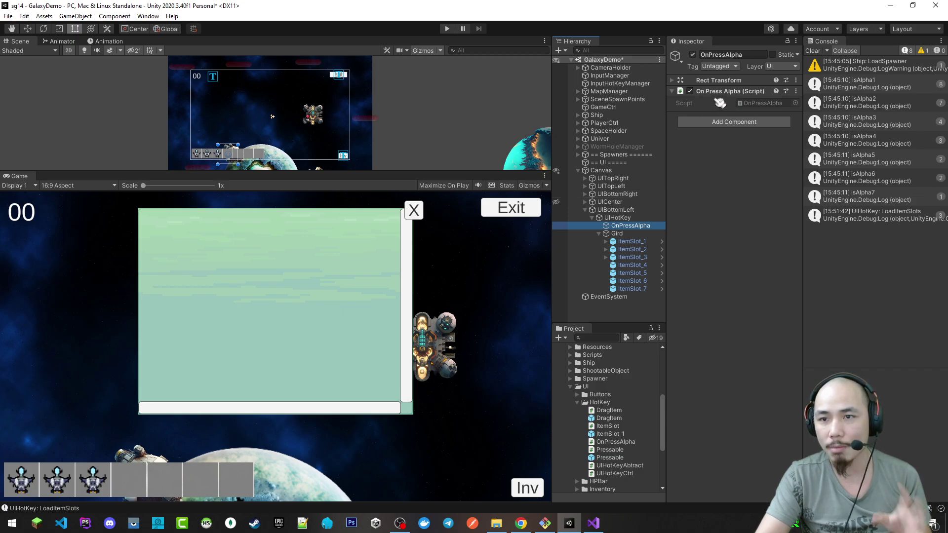
left_click(617, 217)
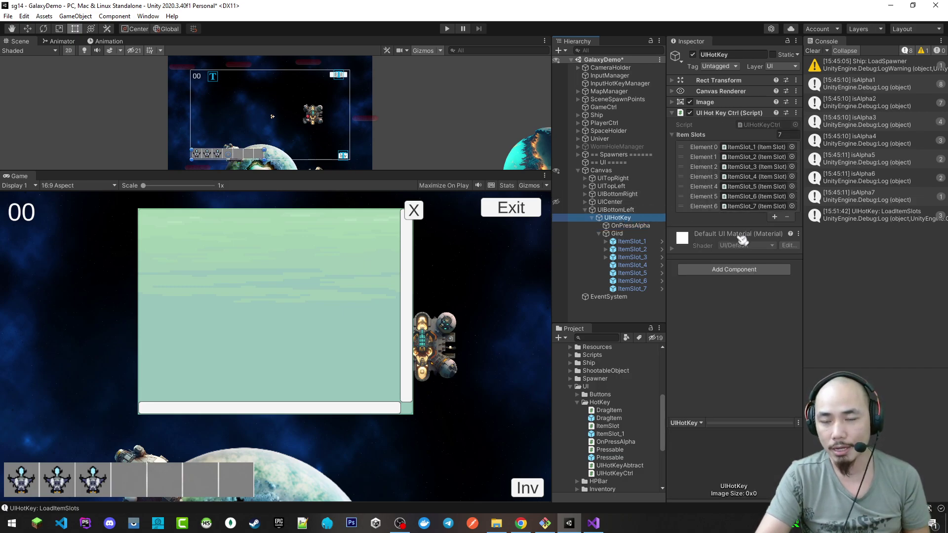
left_click(634, 226)
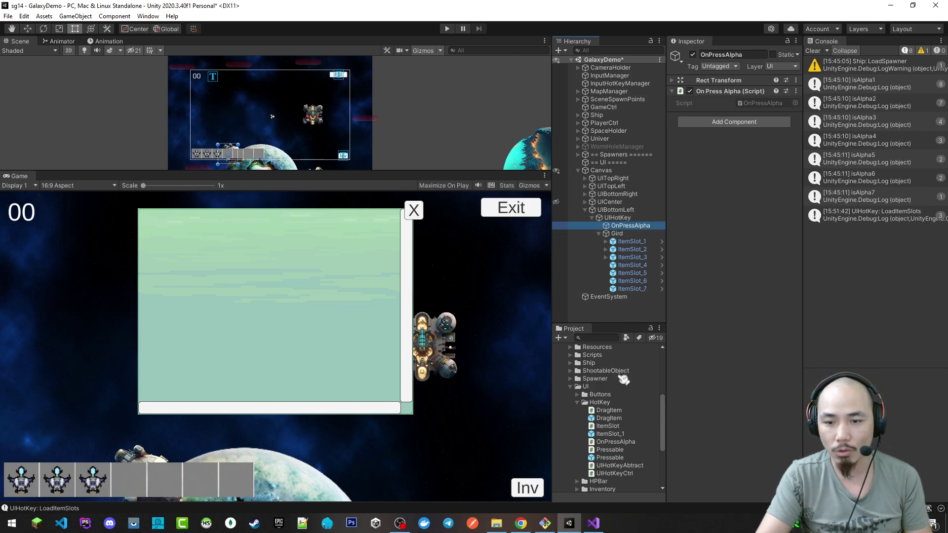
Step: Copy the UIHotKeyAbtract class name and paste it over SaiMonoBehaviour as OnPressAlpha's base class
double_click(632, 467)
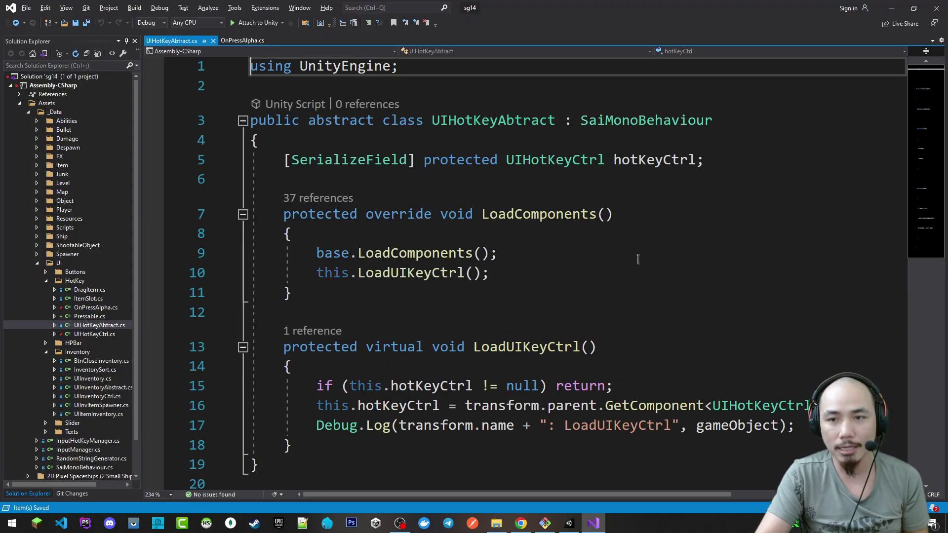
left_click(655, 169)
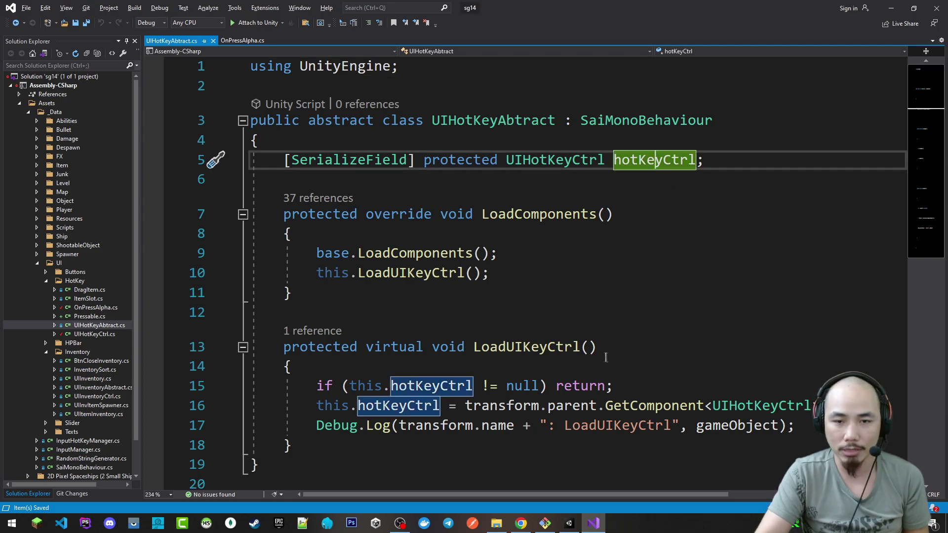
double_click(469, 120)
key("ctrl+c")
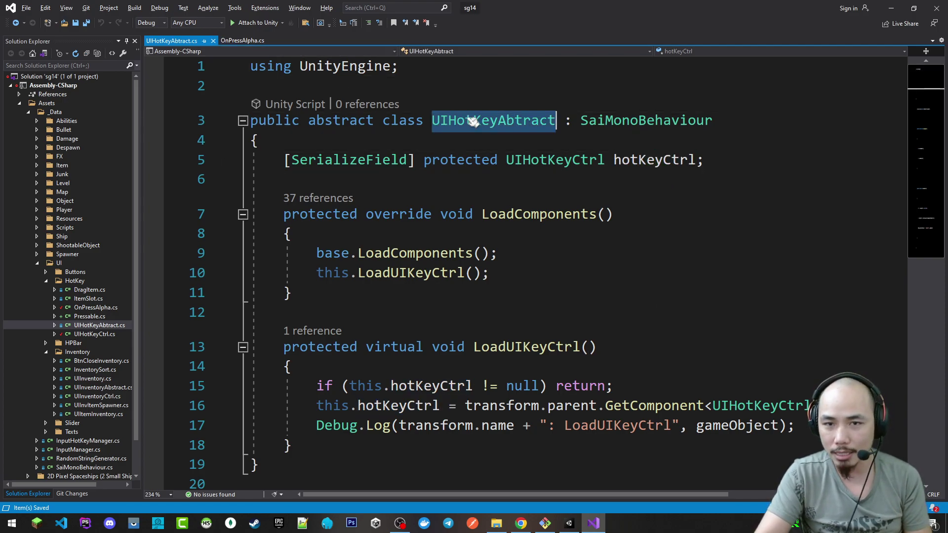
left_click(242, 40)
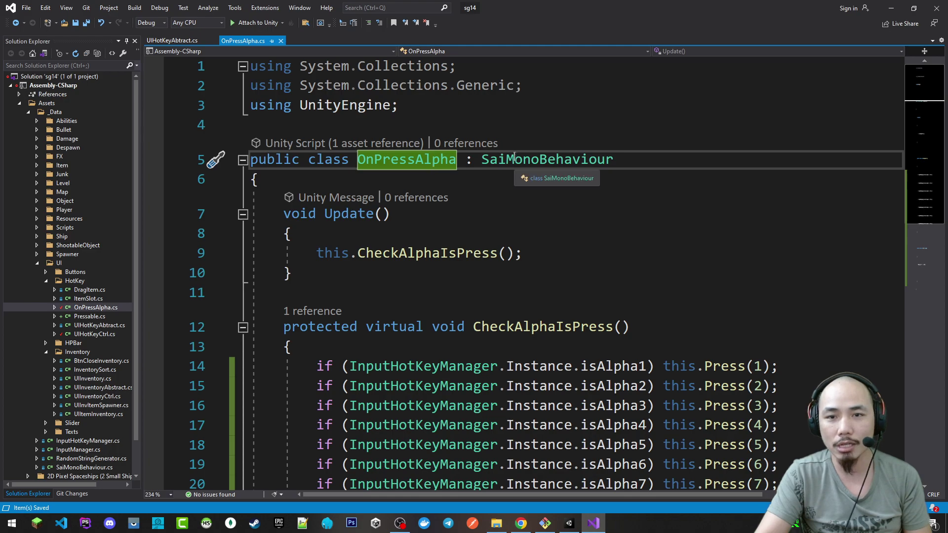
left_click(537, 159)
double_click(537, 159)
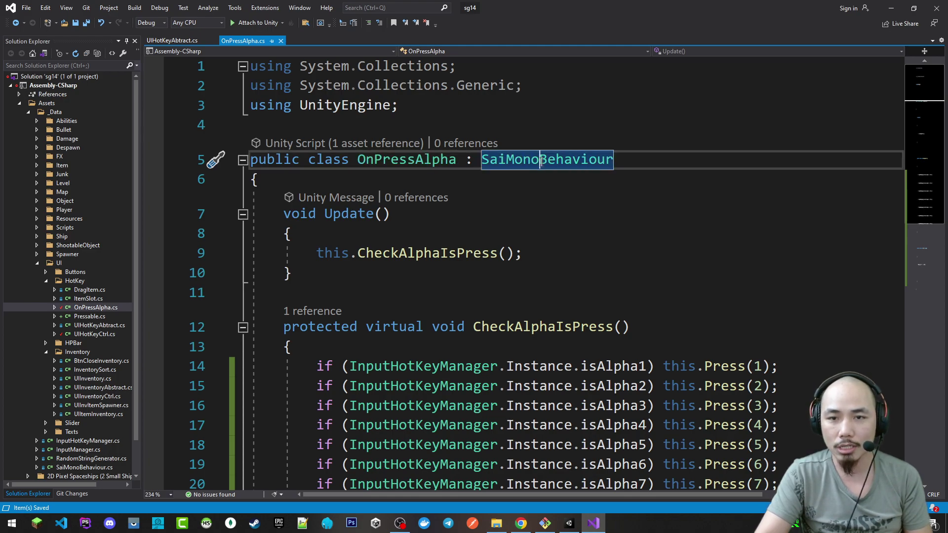
key("ctrl+v")
left_click(538, 182)
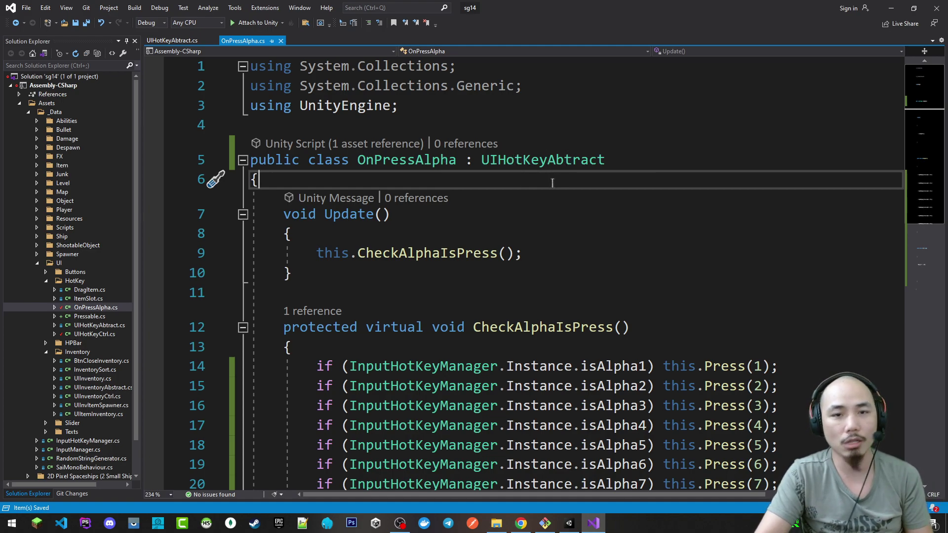
scroll(548, 174, "down", 2)
scroll(548, 174, "up", 2)
key("alt+Tab")
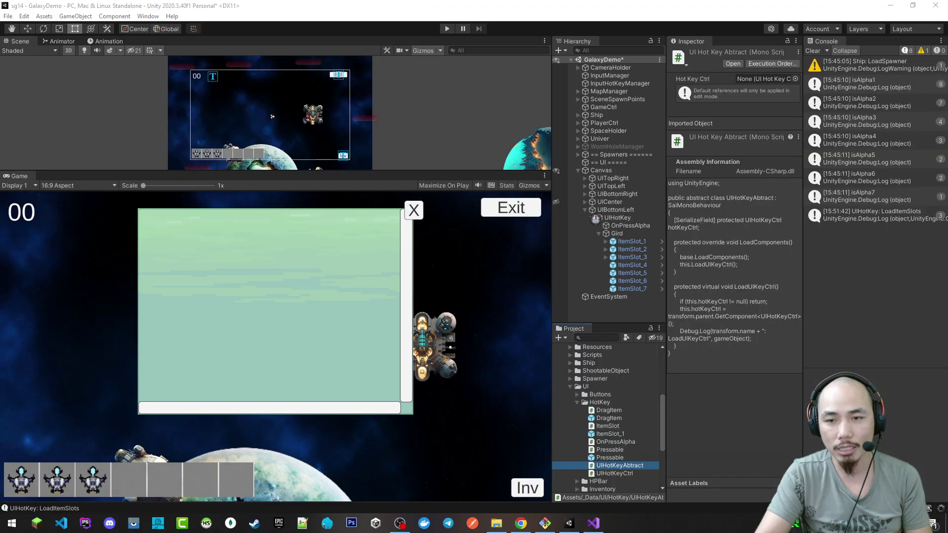
Step: Reset the On Press Alpha component so Hot Key Ctrl links to UIHotKey, then check its Item Slots
left_click(640, 226)
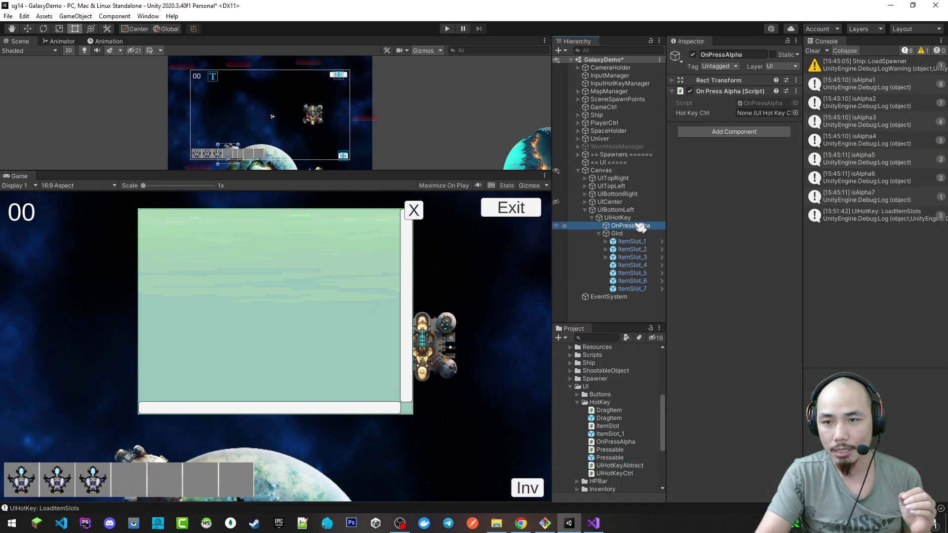
left_click(795, 90)
left_click(819, 100)
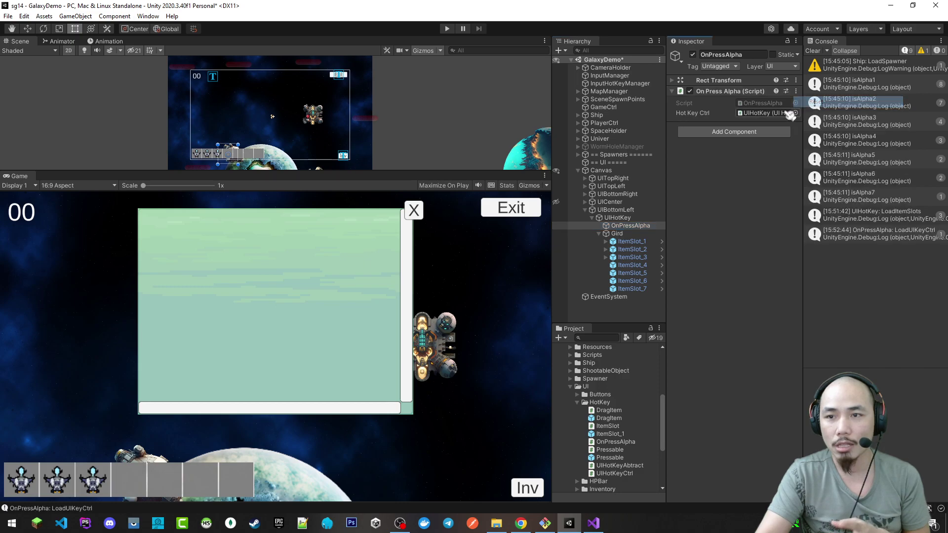
left_click(627, 218)
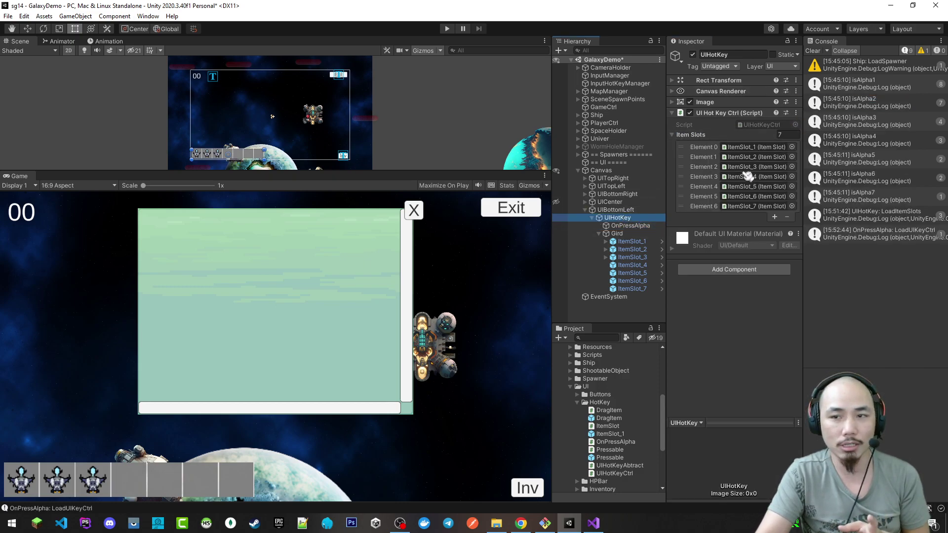
scroll(531, 282, "down", 4)
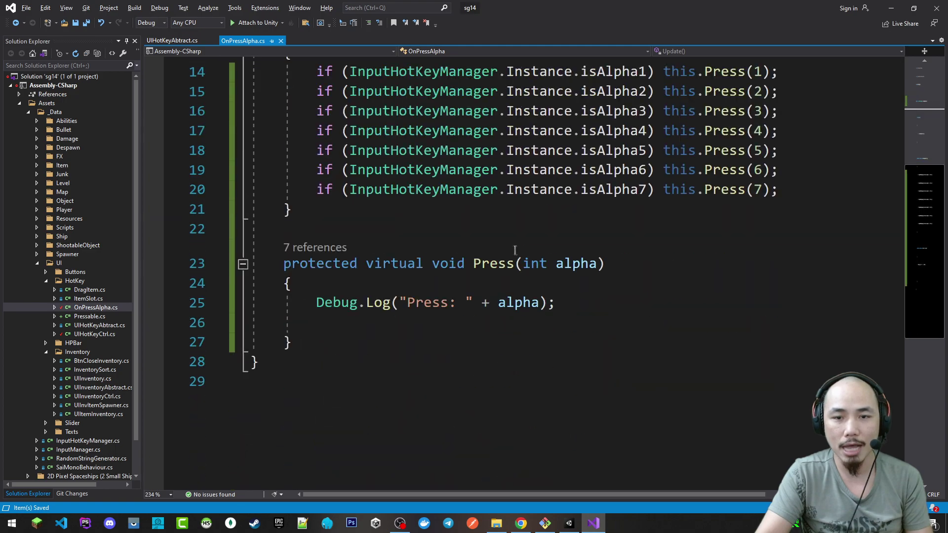
Step: Begin Press with 'ItemSlot itemSlot = this.hotKeyCtrl', checking where hotKeyCtrl is defined
left_click(586, 315)
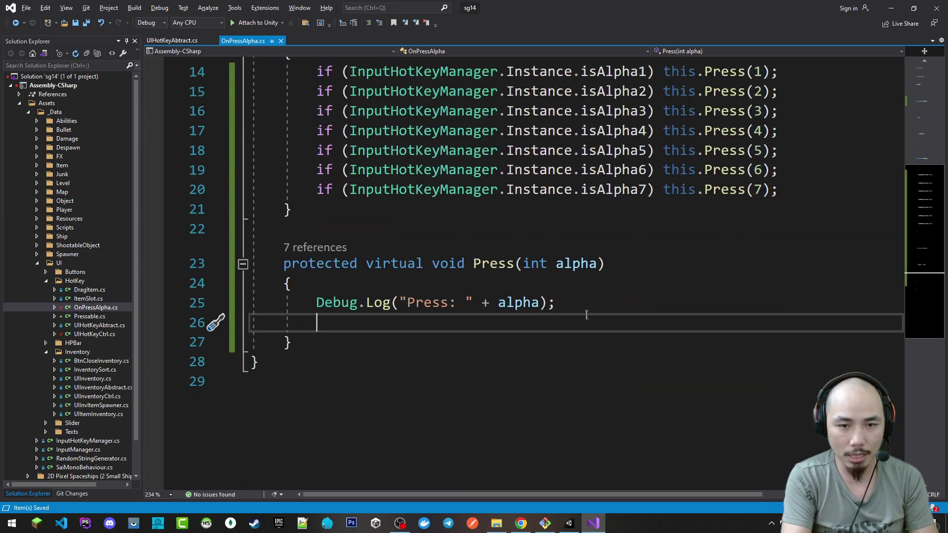
type("ItemSlot it")
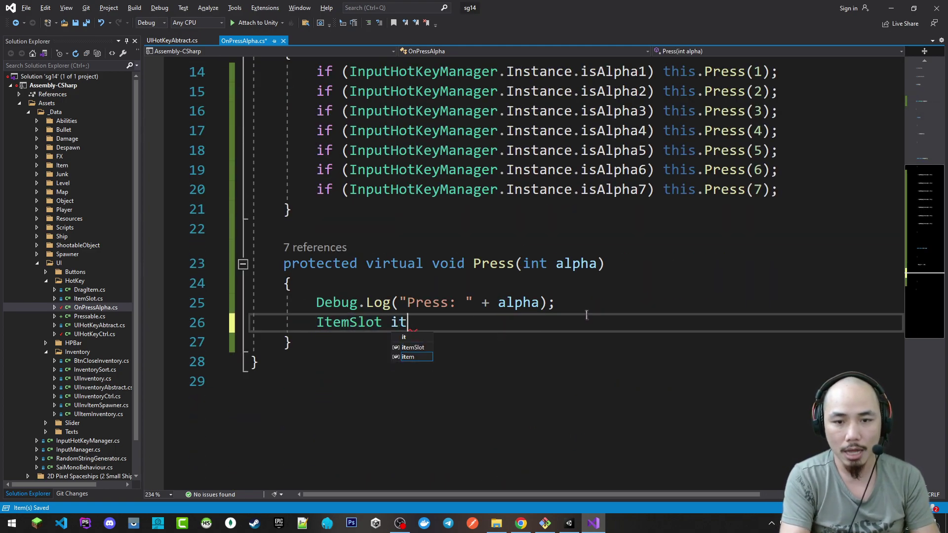
type("emSlot")
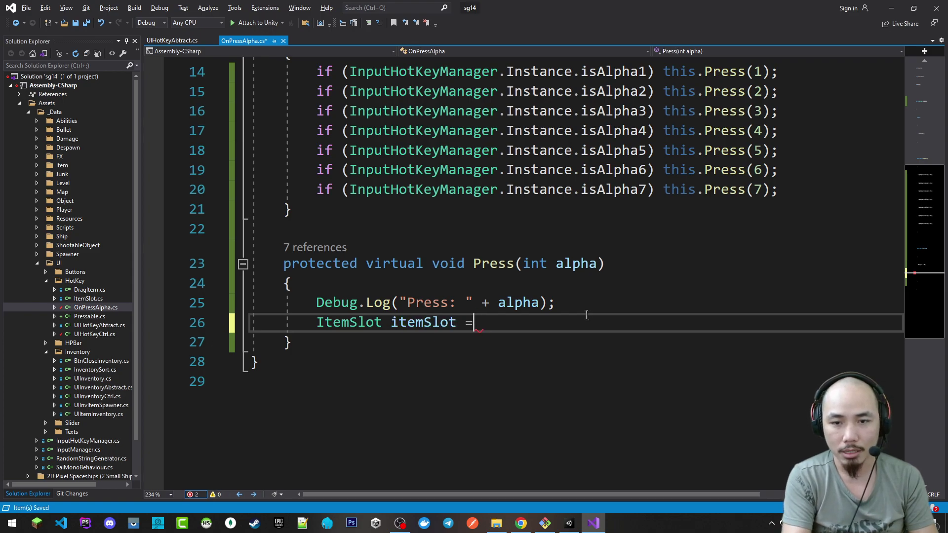
type(" = this.ho")
key("Tab")
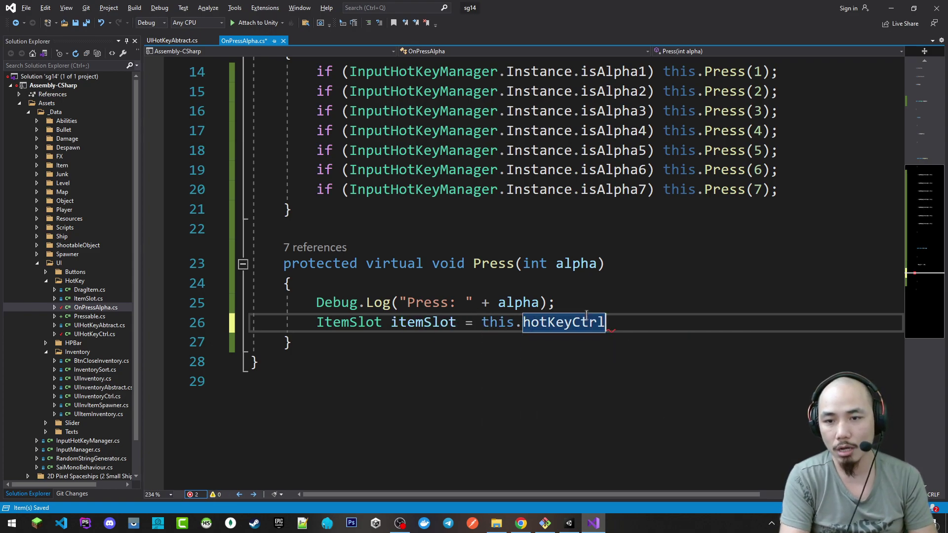
left_click(577, 323, "ctrl")
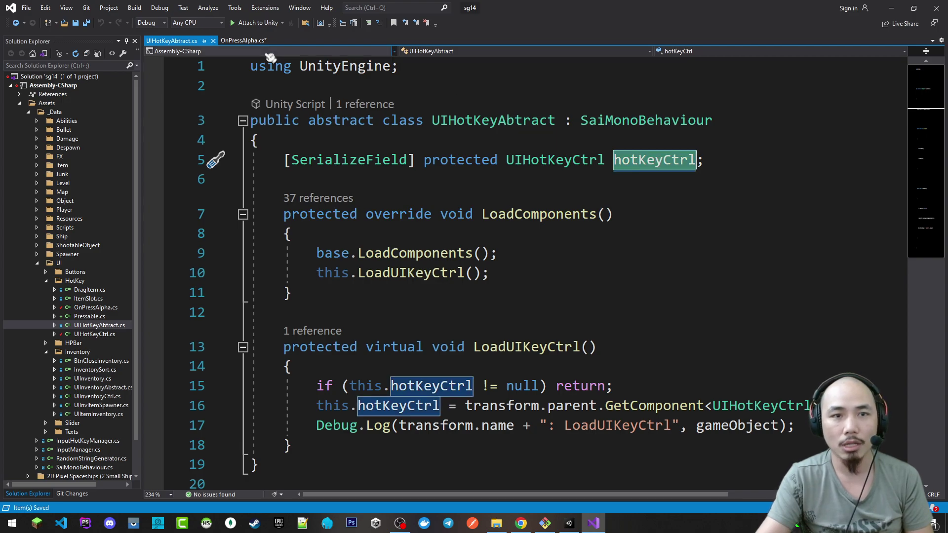
key("ctrl+minus")
Step: Finish the line as this.hotKeyCtrl.itemSlots[alpha]; and save the script
left_click(626, 319)
type(".hotKeyCtrl.s")
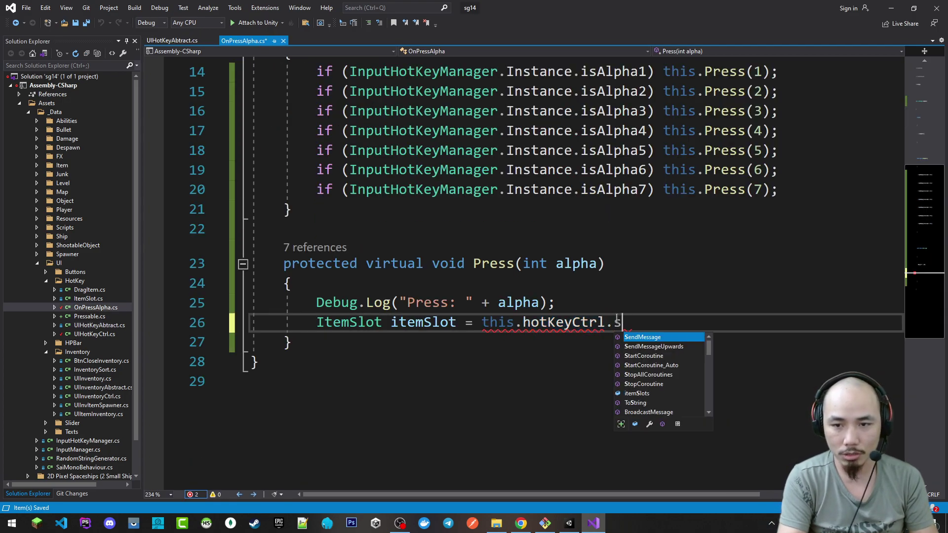
type("item")
key("BackSpace")
key("BackSpace")
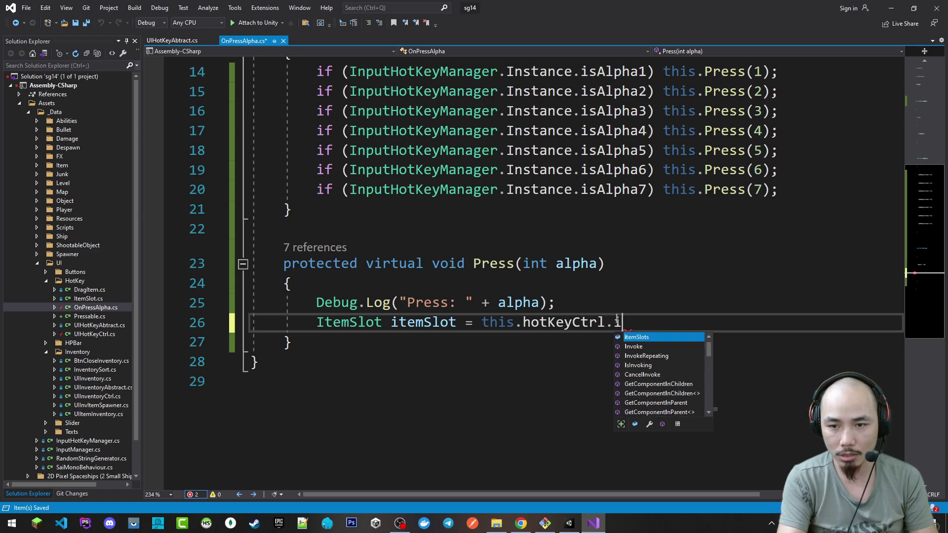
key("BackSpace")
key("BackSpace")
type("item")
key("Tab")
type("[")
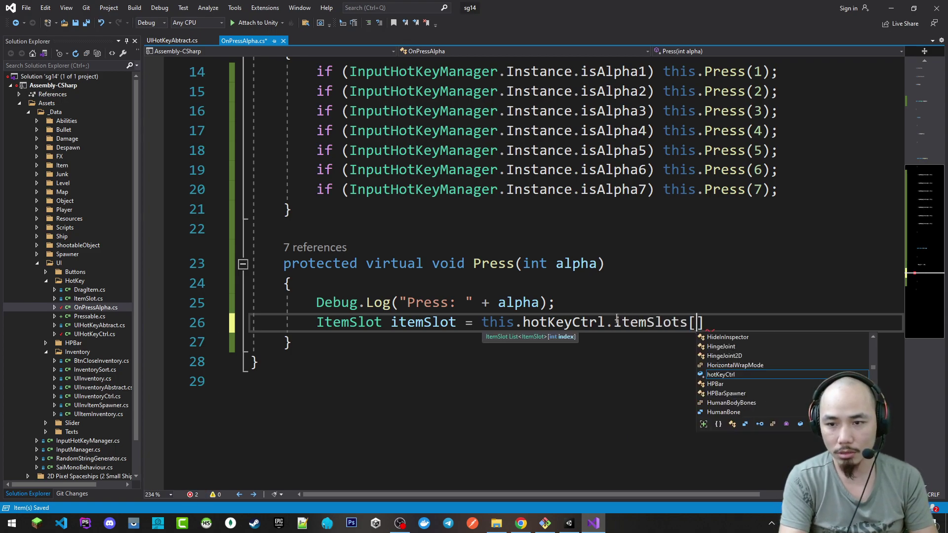
type("al")
key("Tab")
type("];")
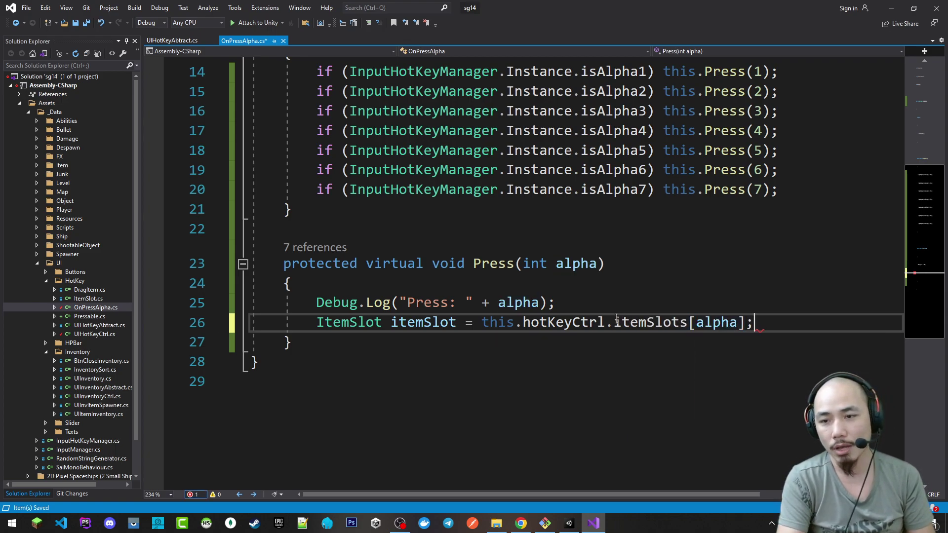
key("ctrl+s")
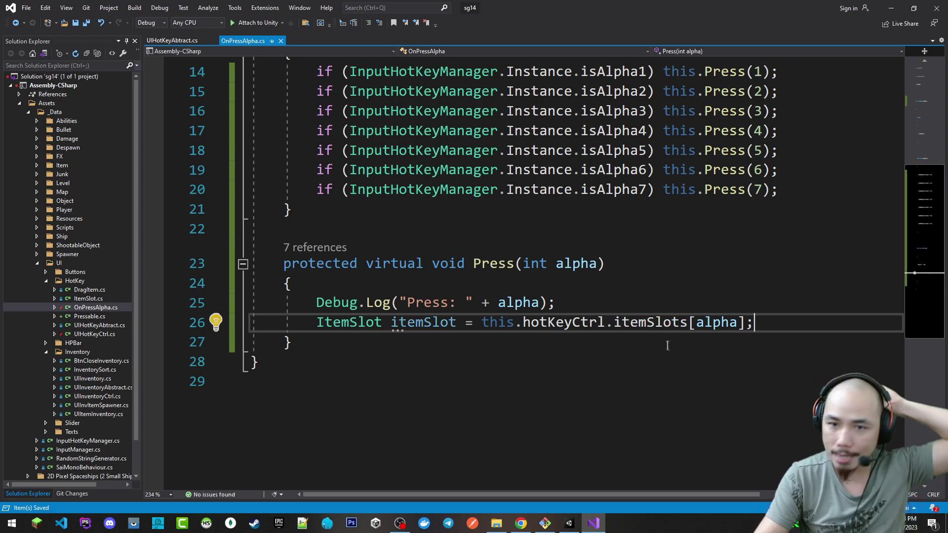
scroll(755, 359, "up", 1)
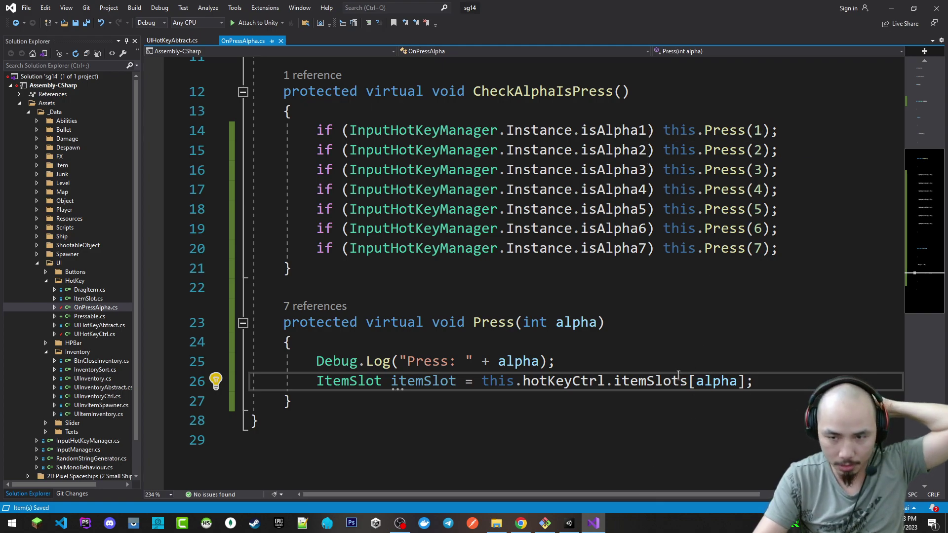
left_click(569, 523)
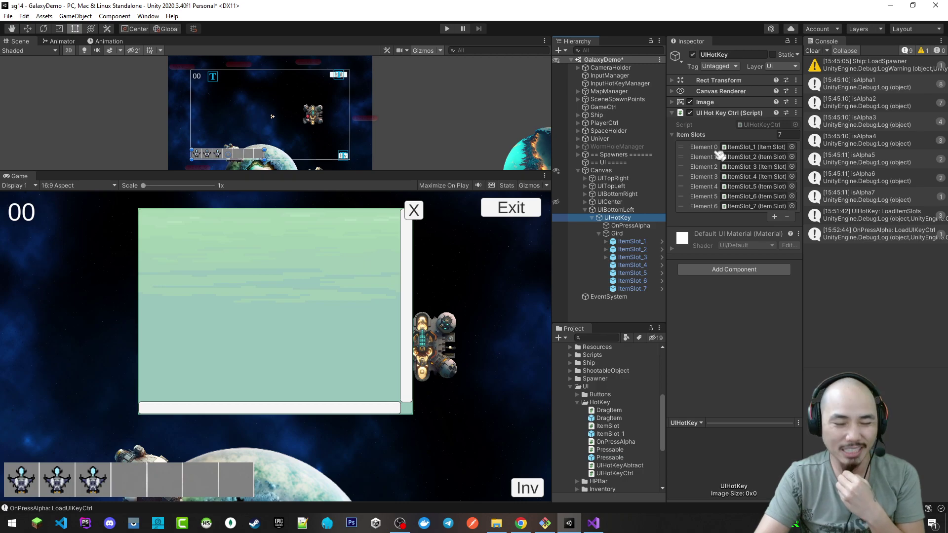
Step: In the OnPressAlpha script, add -1 to the index in the item slot lookup
left_click(593, 524)
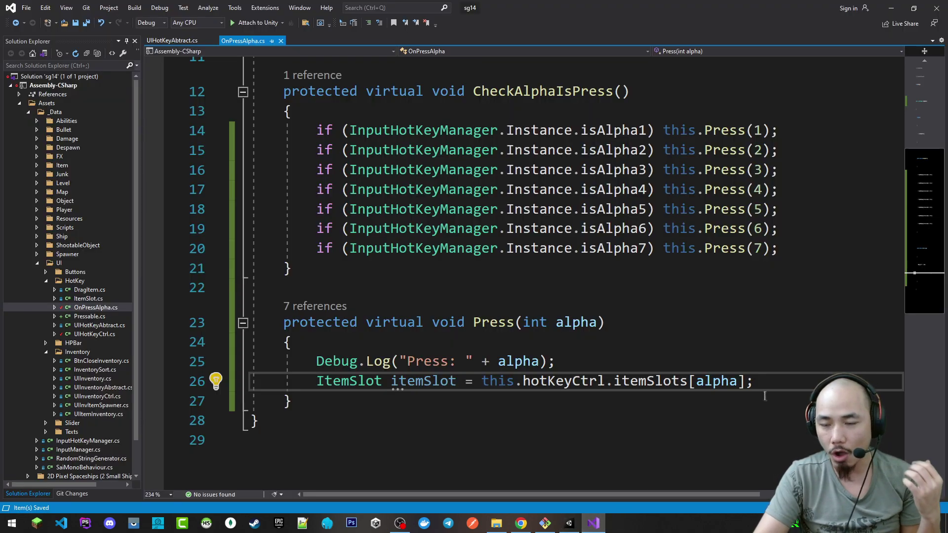
double_click(758, 130)
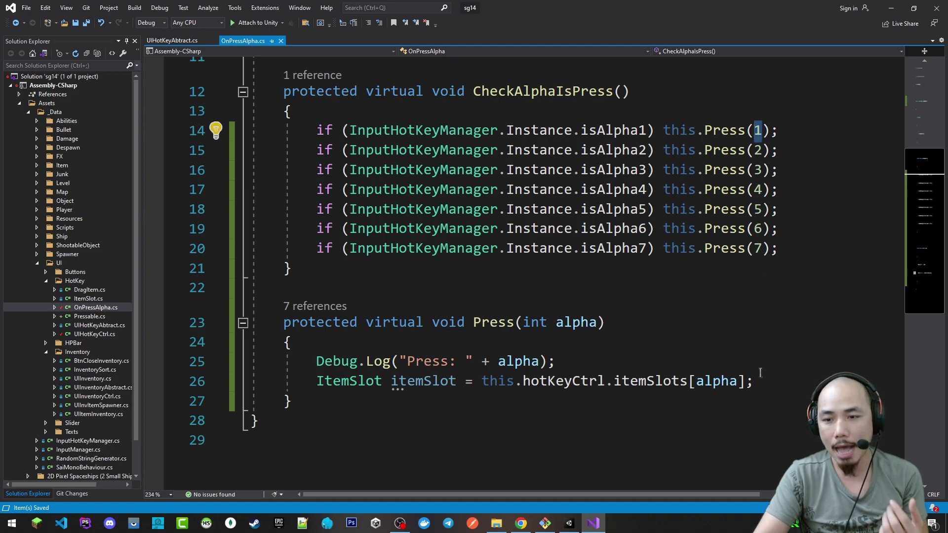
left_click(738, 384)
type("-1")
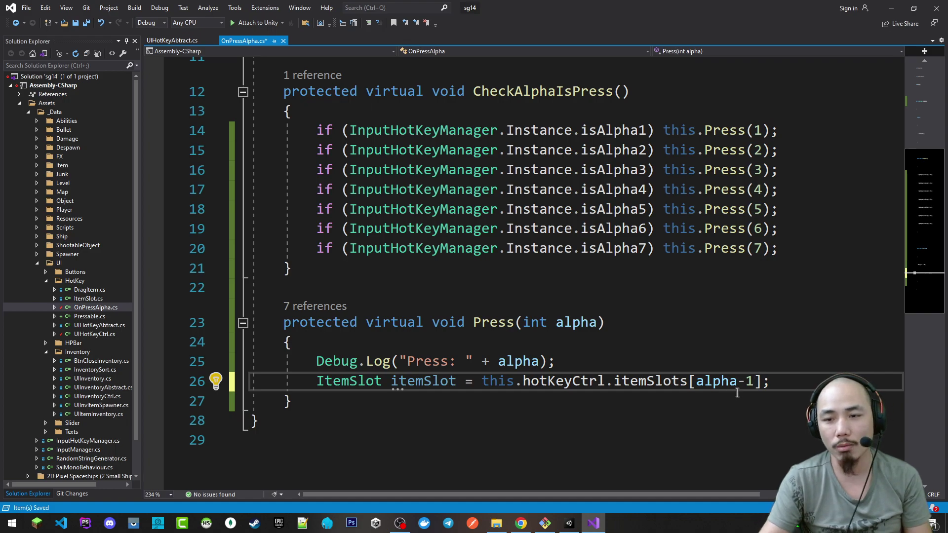
Step: Change the Press calls for keys 1–7 to pass 0–6, then save OnPressAlpha
left_click(762, 132)
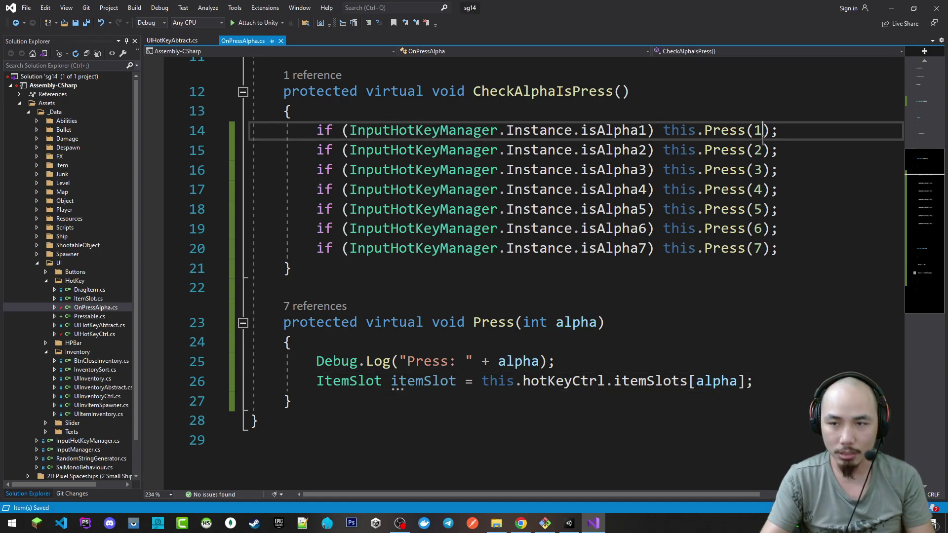
key("BackSpace")
type("0")
key("Down")
key("BackSpace")
type("1")
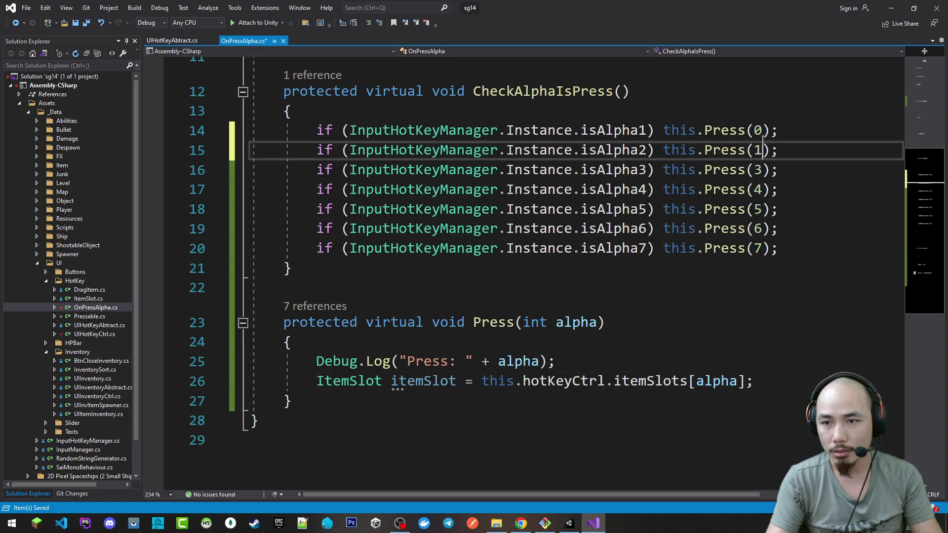
key("Down")
key("BackSpace")
type("2")
key("Down")
key("BackSpace")
type("3")
key("Down")
key("BackSpace")
type("4")
key("Down")
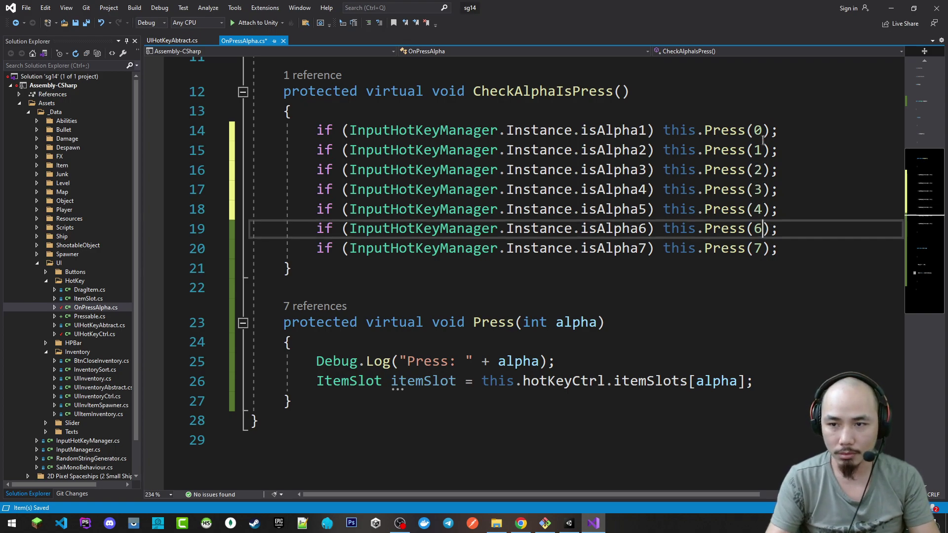
key("Down")
key("BackSpace")
type("6")
key("ctrl+s")
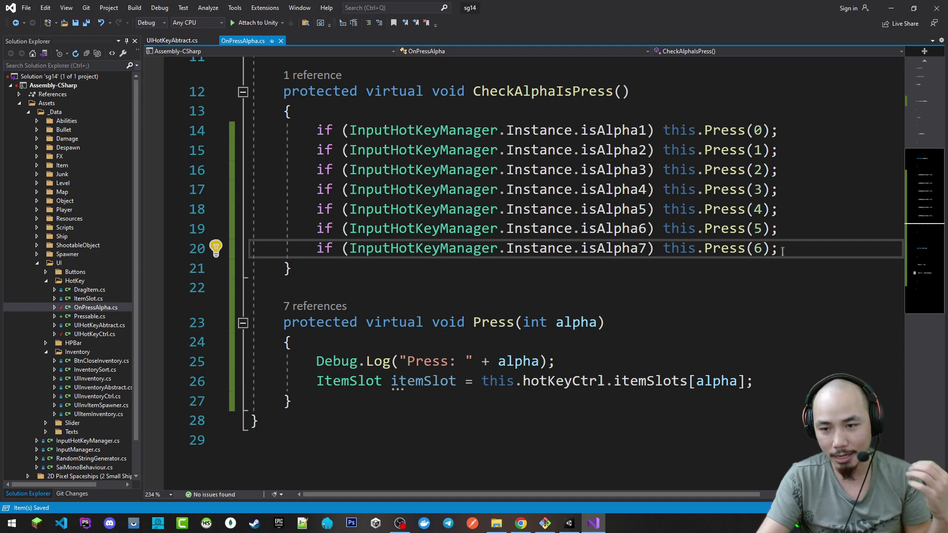
Step: Add a blank line after the item slot lookup line
left_click(740, 380)
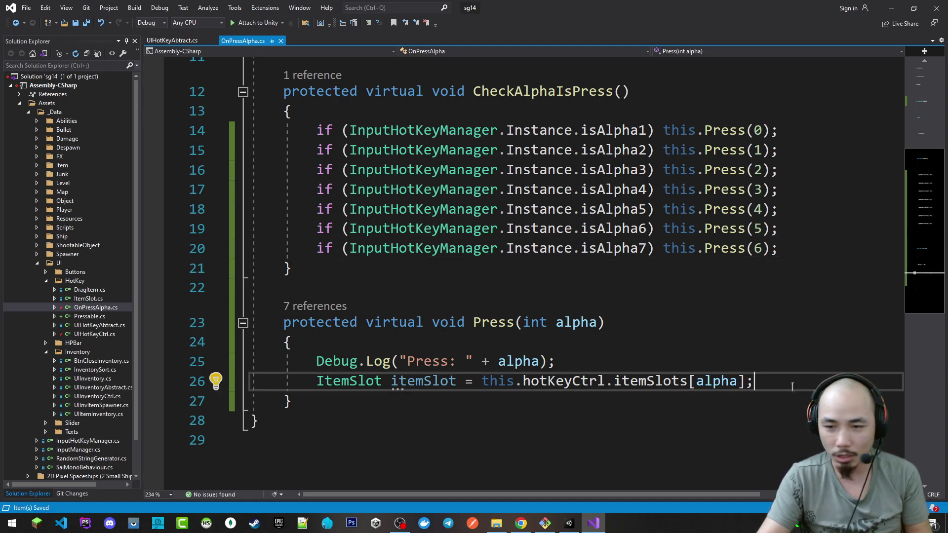
key("Return")
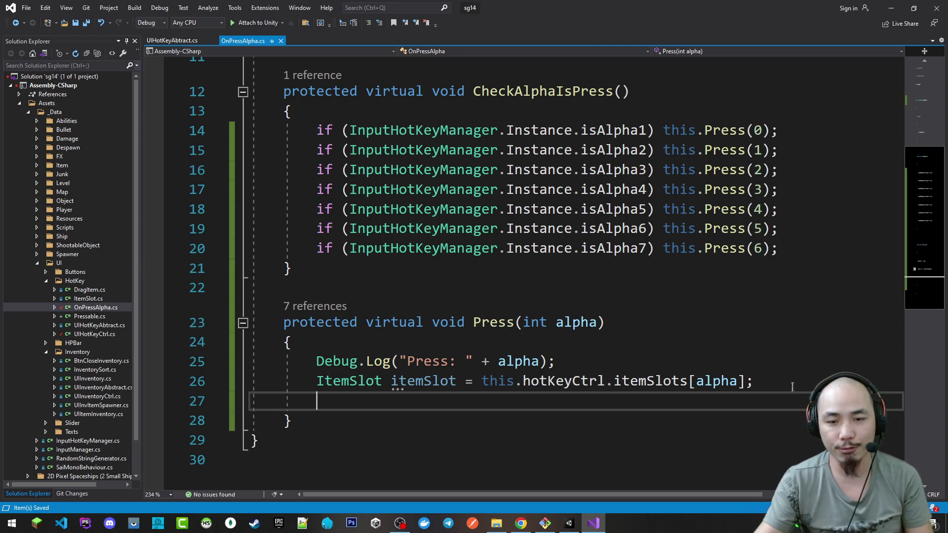
key("alt+Tab")
Step: Expand ItemSlot_1, ItemSlot_2 and ItemSlot_3 in the Hierarchy, and widen the panel
left_click(606, 241)
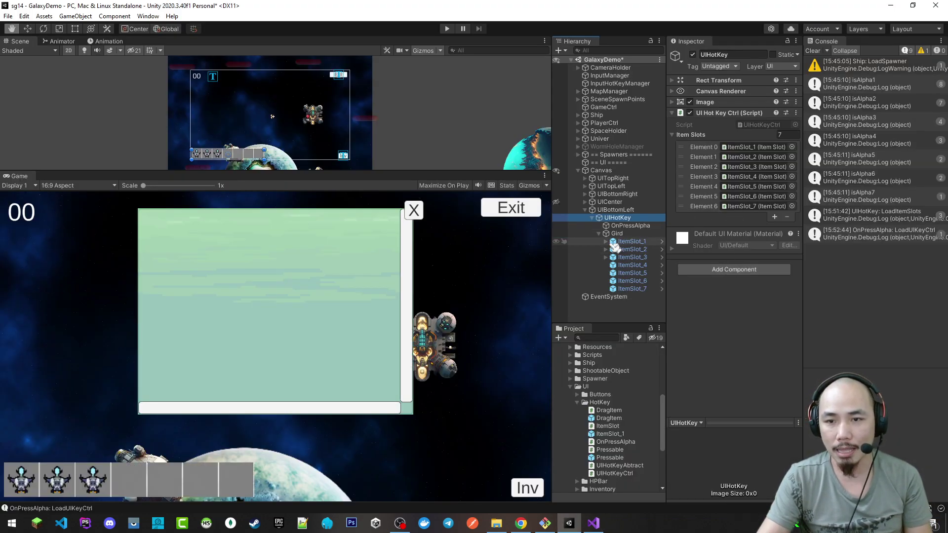
left_click(606, 257)
left_click(615, 273)
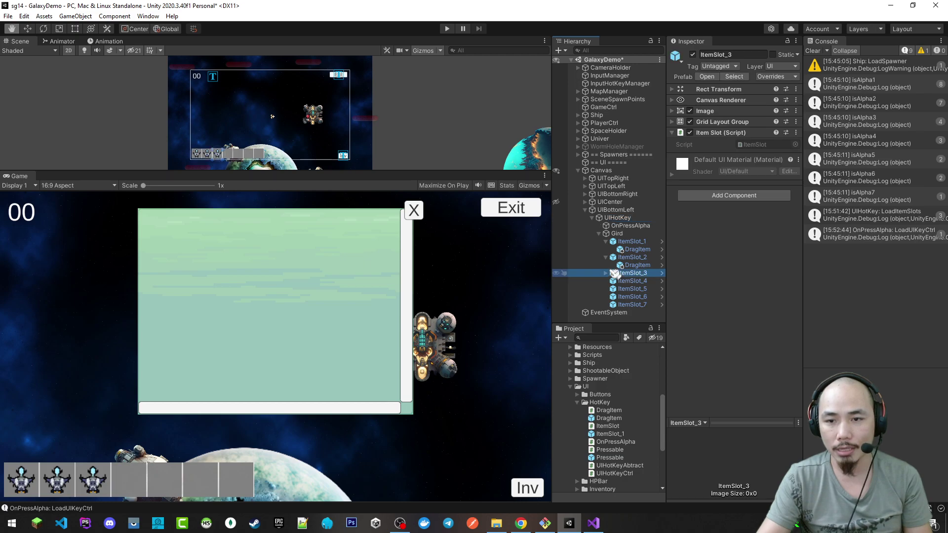
left_click(606, 273)
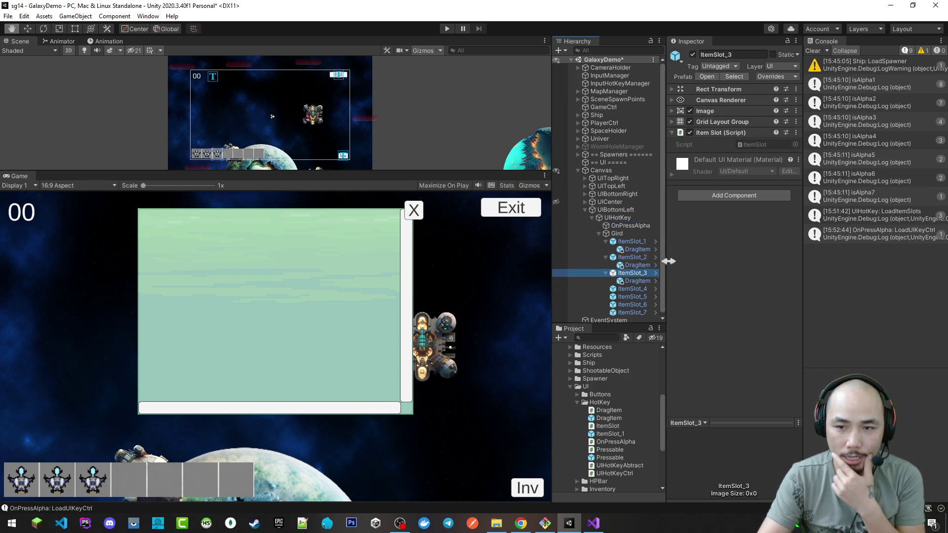
left_click_drag(667, 267, 684, 265)
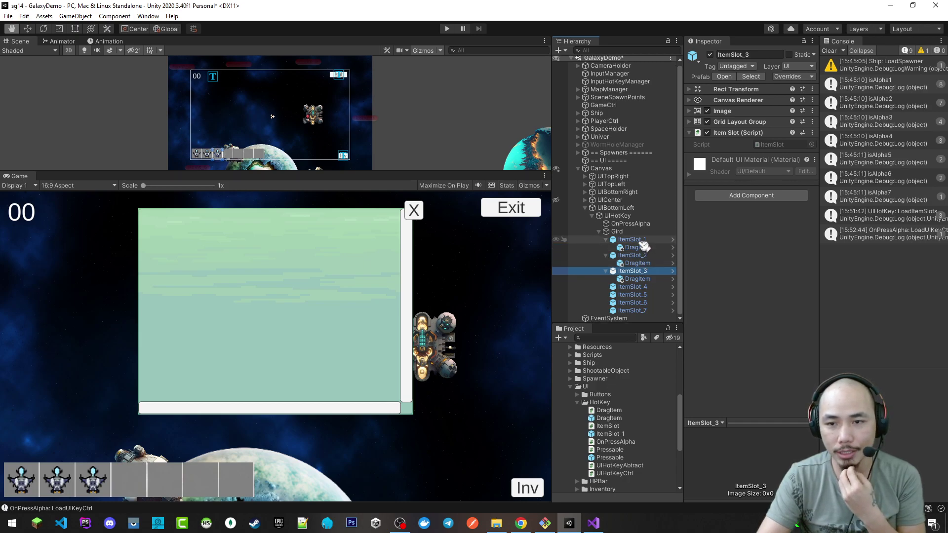
Step: Select the DragItem under ItemSlot_1, keeping its name DragItem
left_click(642, 240)
left_click(642, 248)
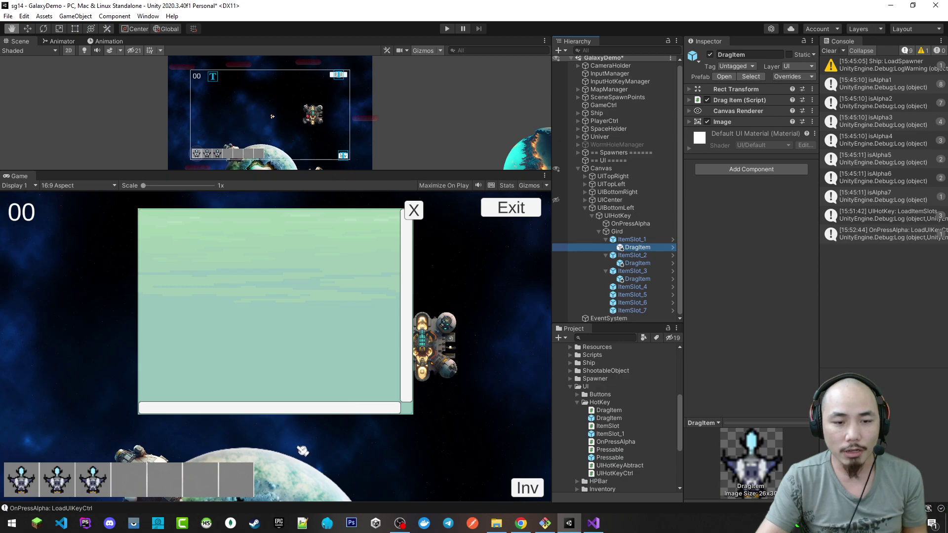
left_click(637, 247)
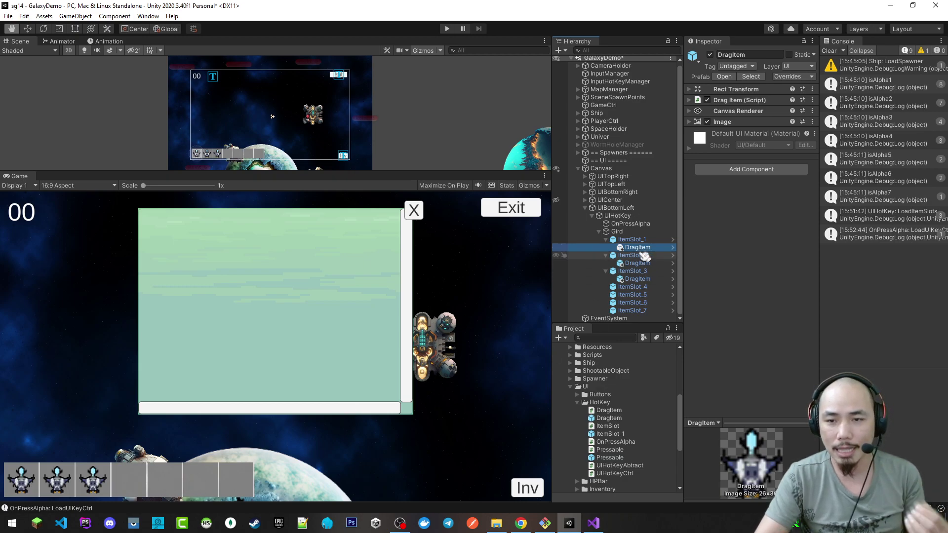
left_click(654, 257)
key("Up")
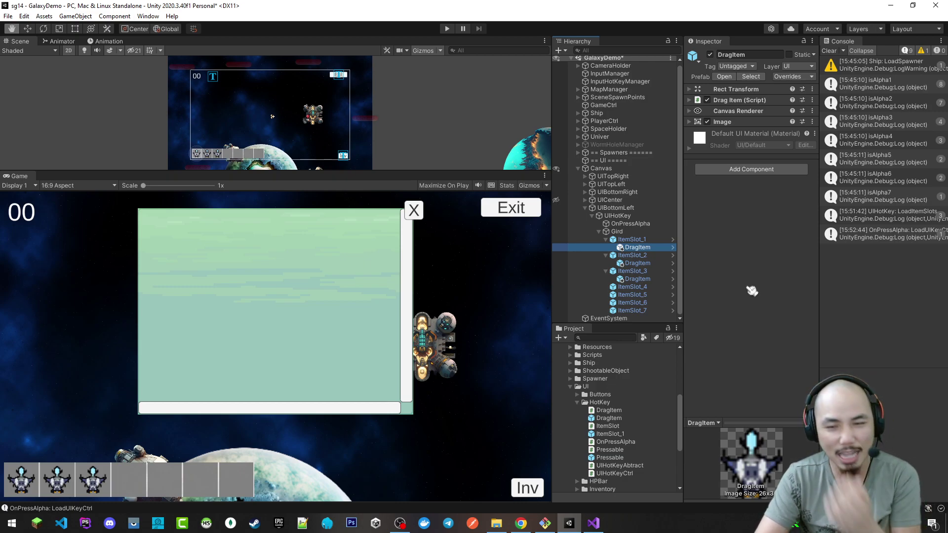
Step: Drag the Pressable prefab onto ItemSlot_1's DragItem and expand it to show the Pressable child
left_click_drag(752, 291, 642, 249)
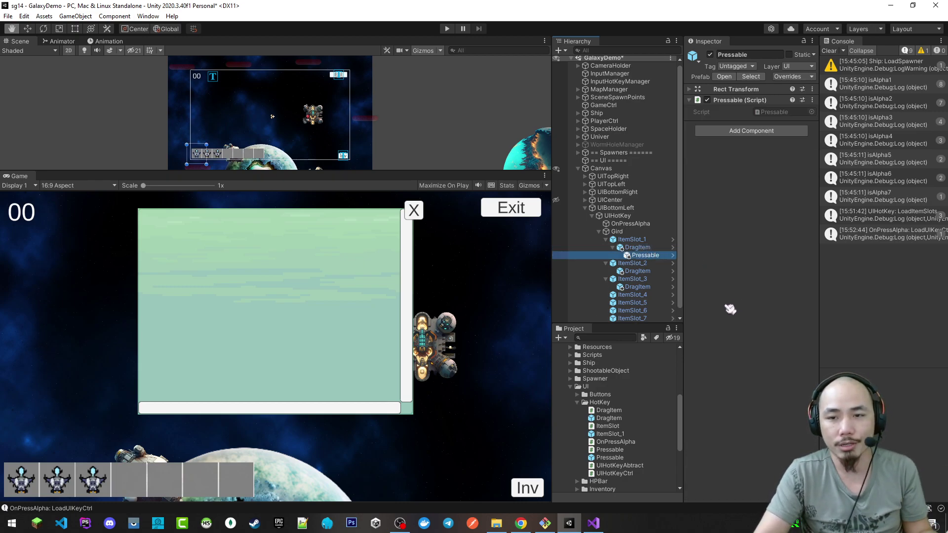
left_click_drag(626, 459, 658, 268)
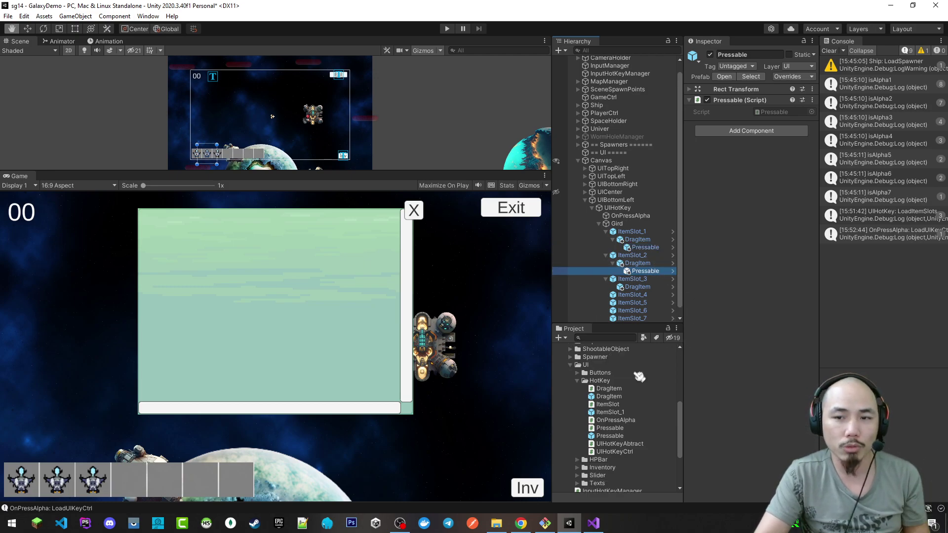
left_click(637, 240)
left_click(613, 239)
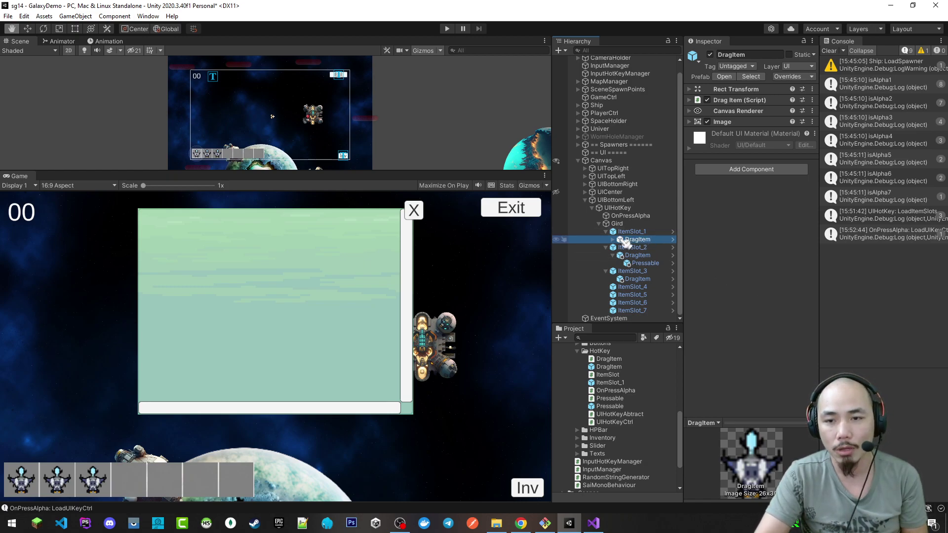
key("Right")
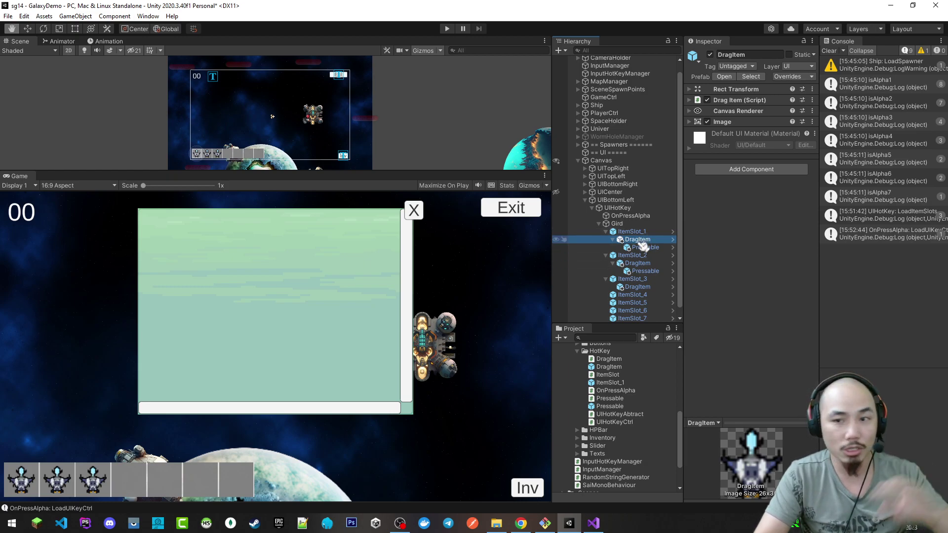
key("t")
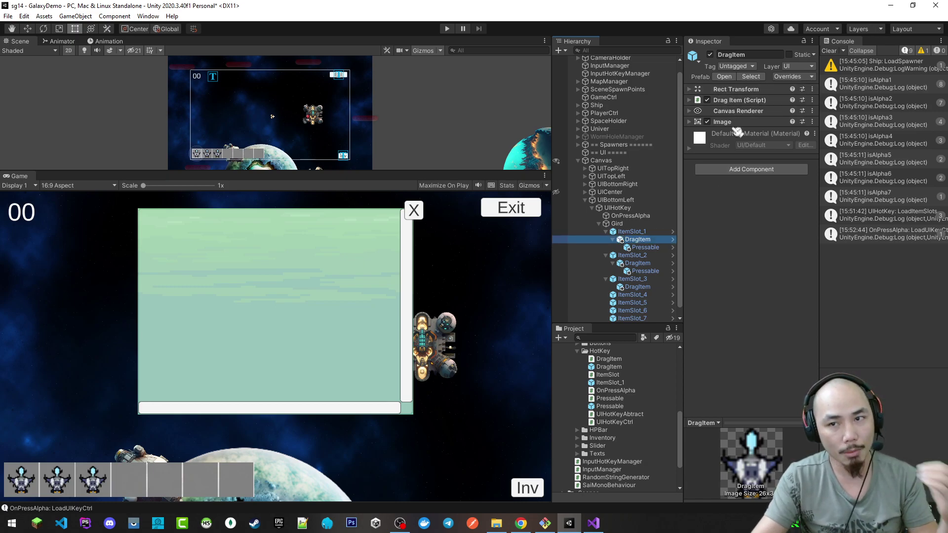
Step: Move a Pressable under ItemSlot_3's DragItem, delete the extra, and inspect ItemSlot_1's Pressable script
left_click(657, 275)
left_click_drag(656, 274, 637, 287)
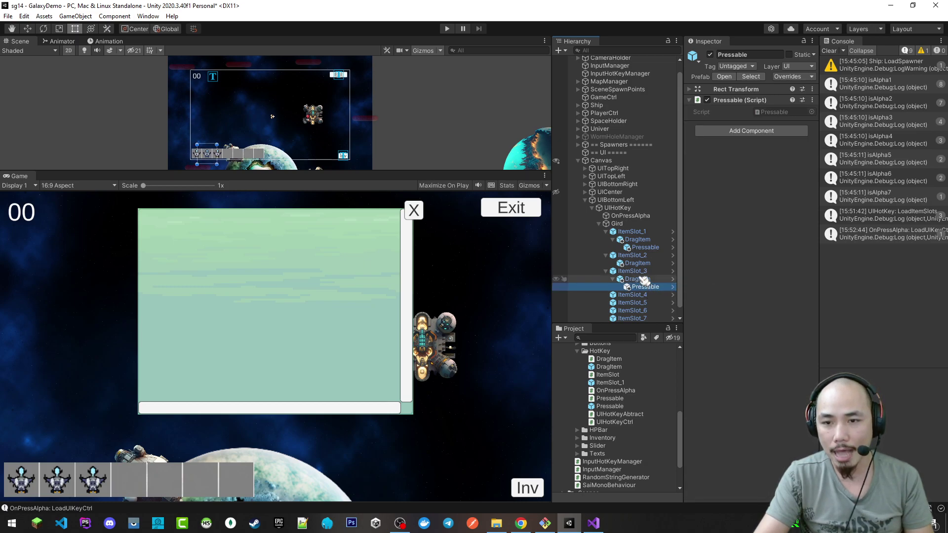
left_click_drag(623, 408, 644, 256)
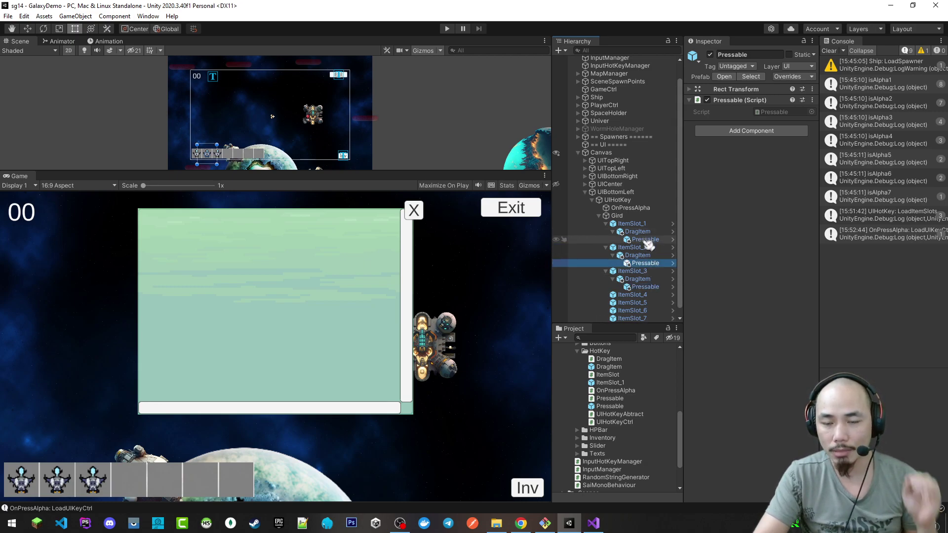
left_click(655, 288)
key("Delete")
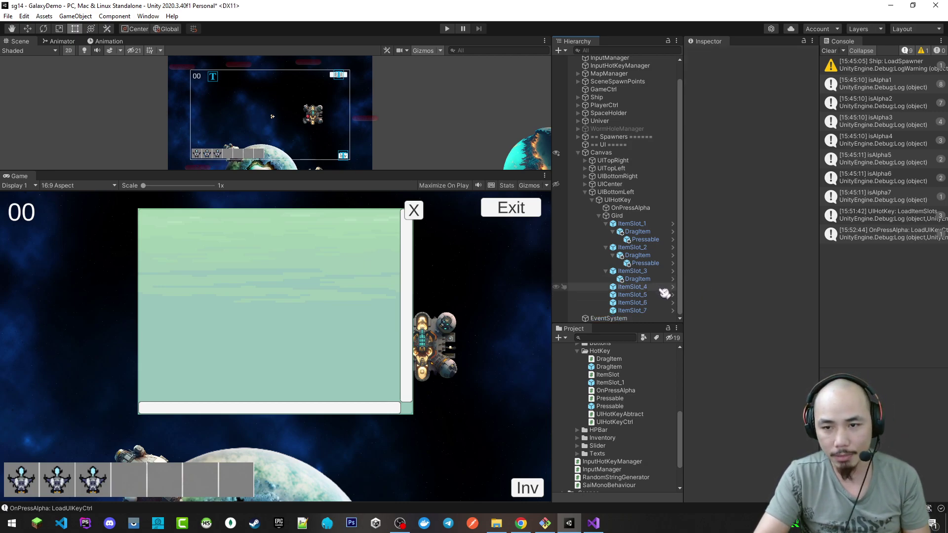
left_click_drag(645, 263, 638, 278)
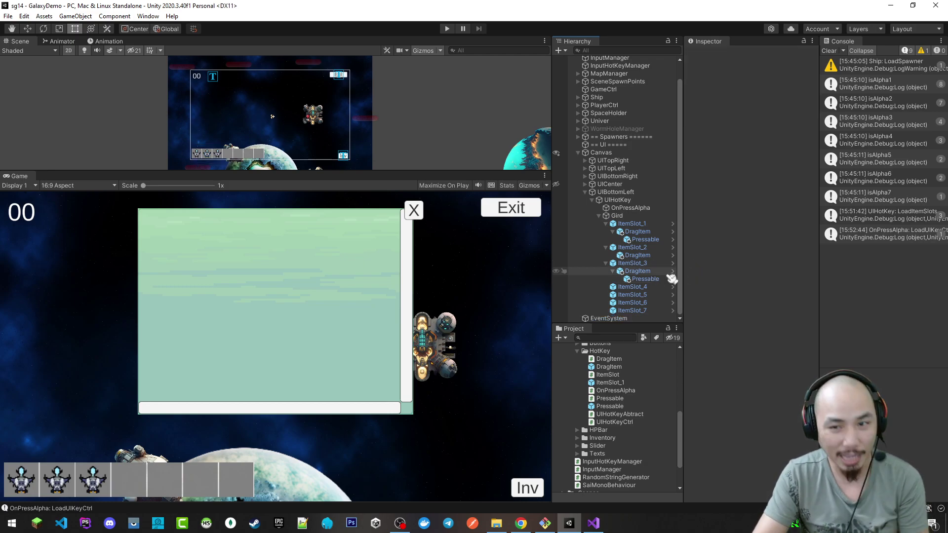
left_click(659, 240)
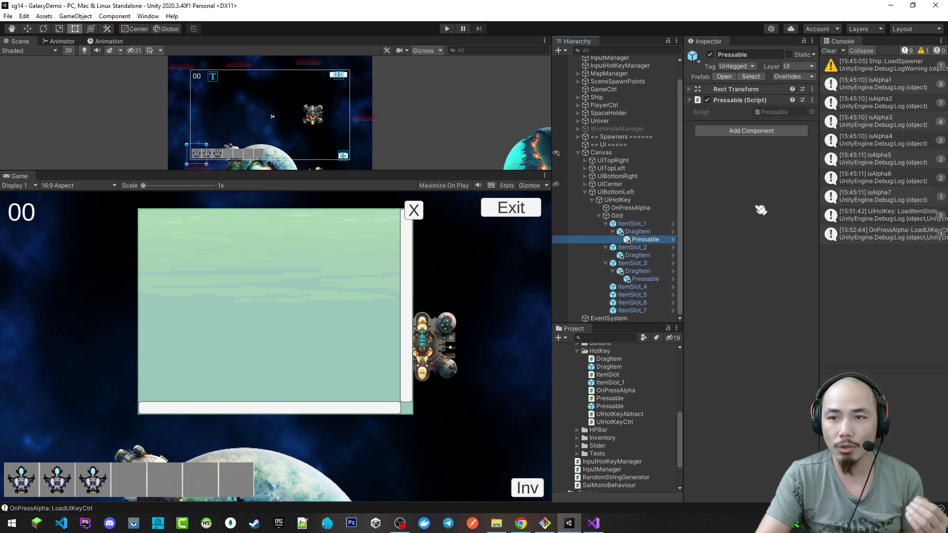
left_click(814, 101)
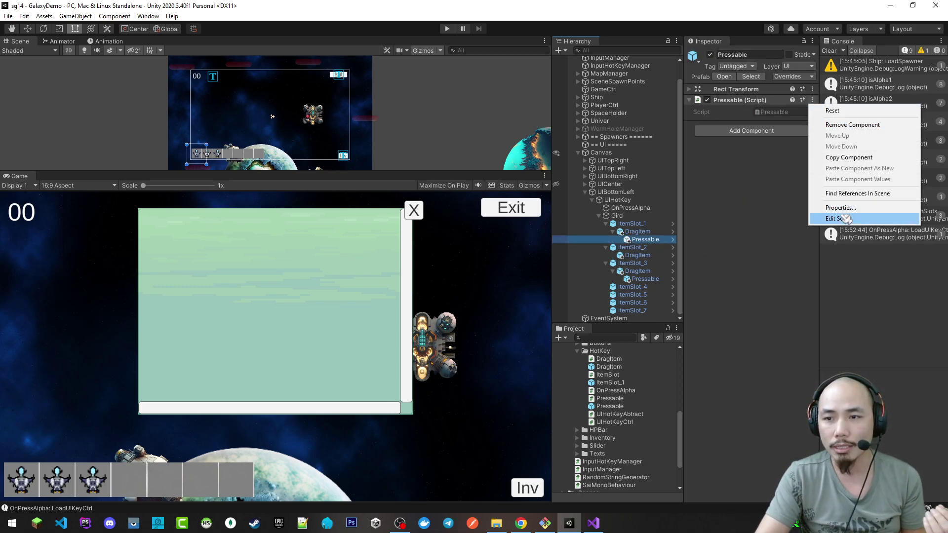
Step: Review the Pressed method in the Pressable script before returning to OnPressAlpha
left_click(834, 219)
left_click_drag(364, 265, 237, 211)
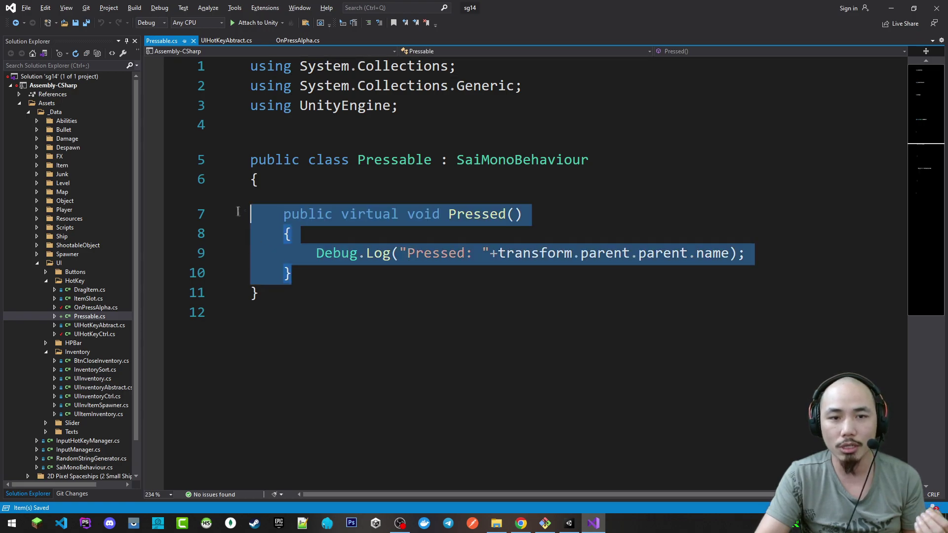
left_click(533, 237)
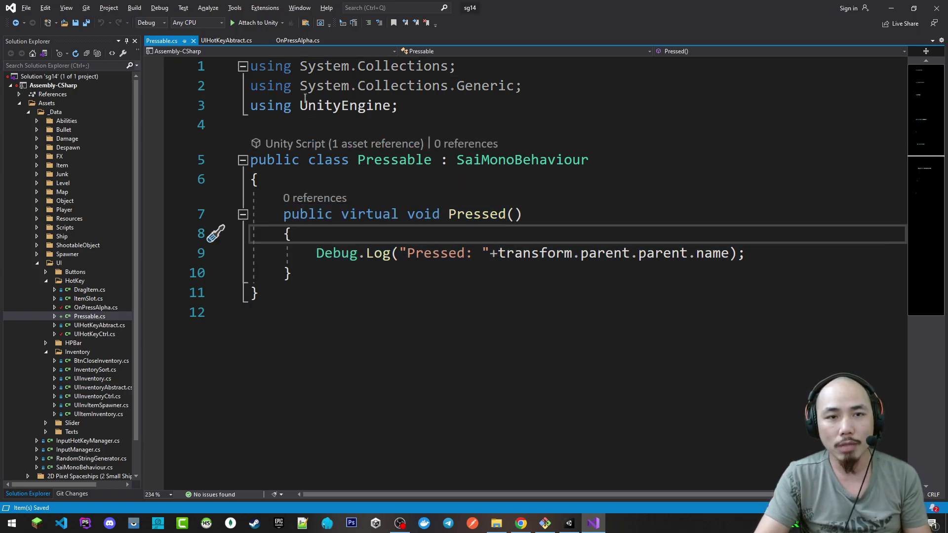
left_click(294, 41)
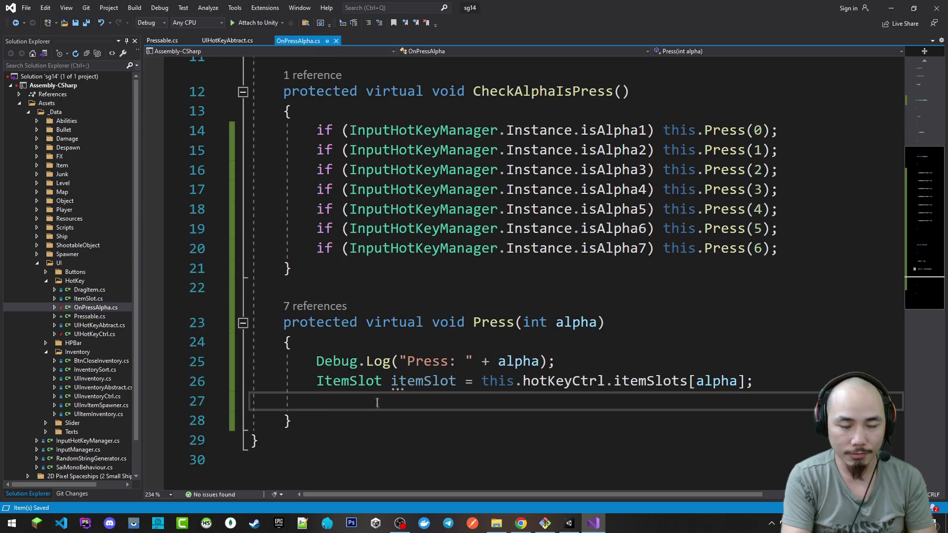
Step: In Press, declare pressable as item.GetComponentInChildren<Pressable>()
type("Pre")
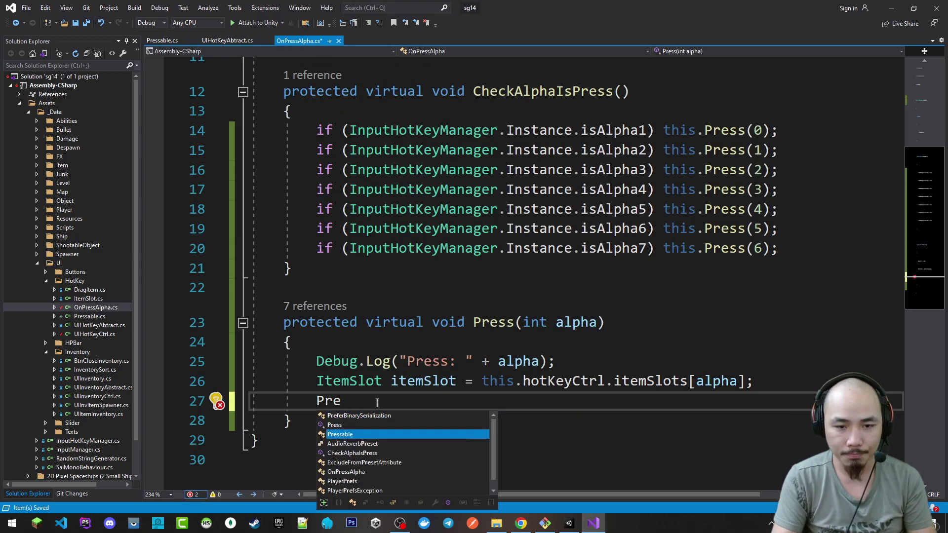
type("ssable pre")
key("Tab")
type("=")
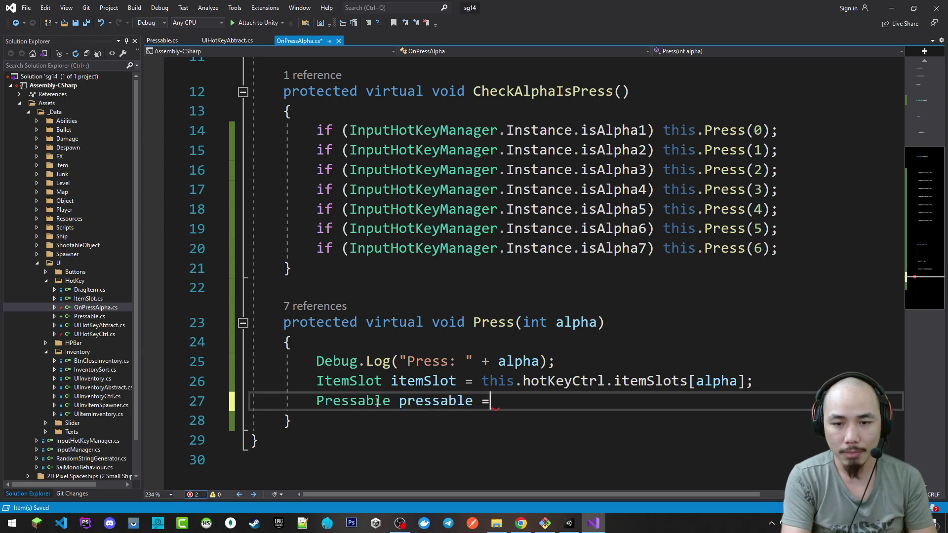
type(" ite")
type("mSlot.")
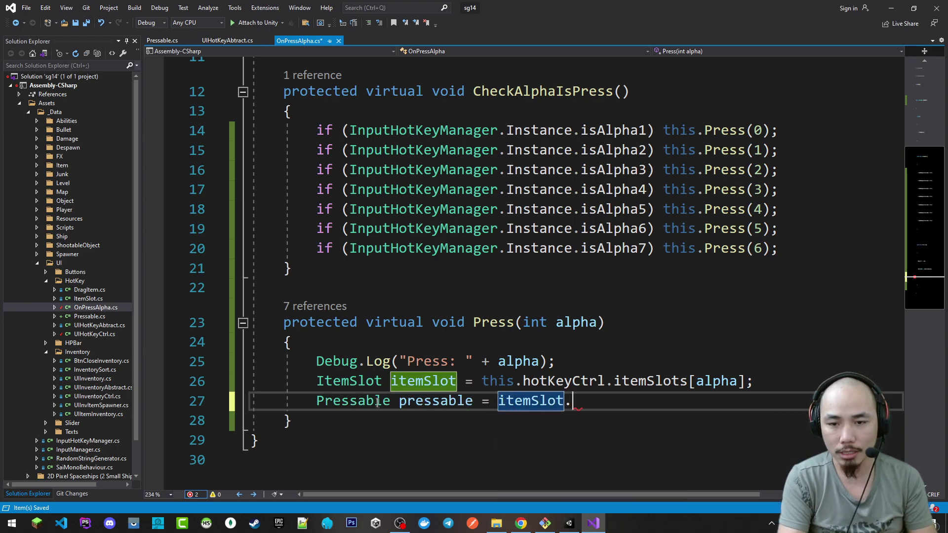
type("getCom")
key("Down")
key("Down")
key("Tab")
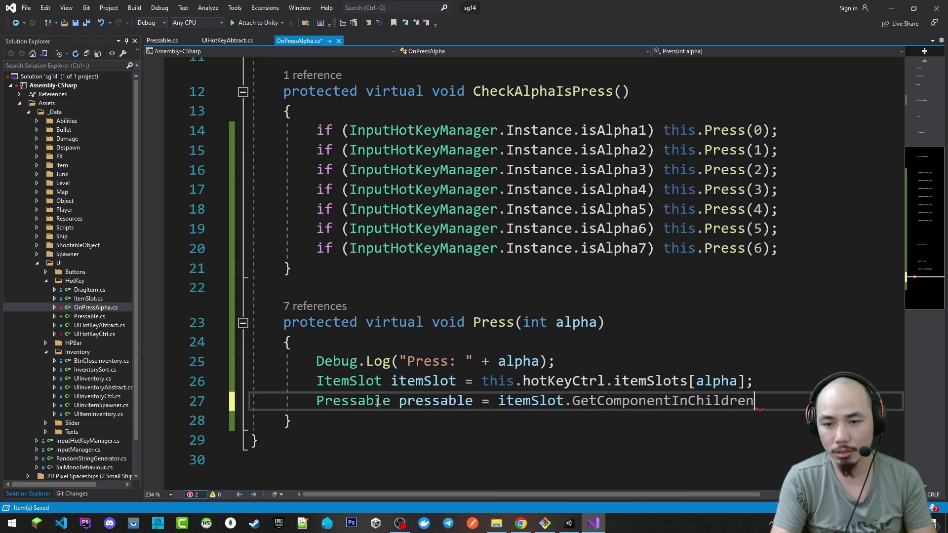
type("<>")
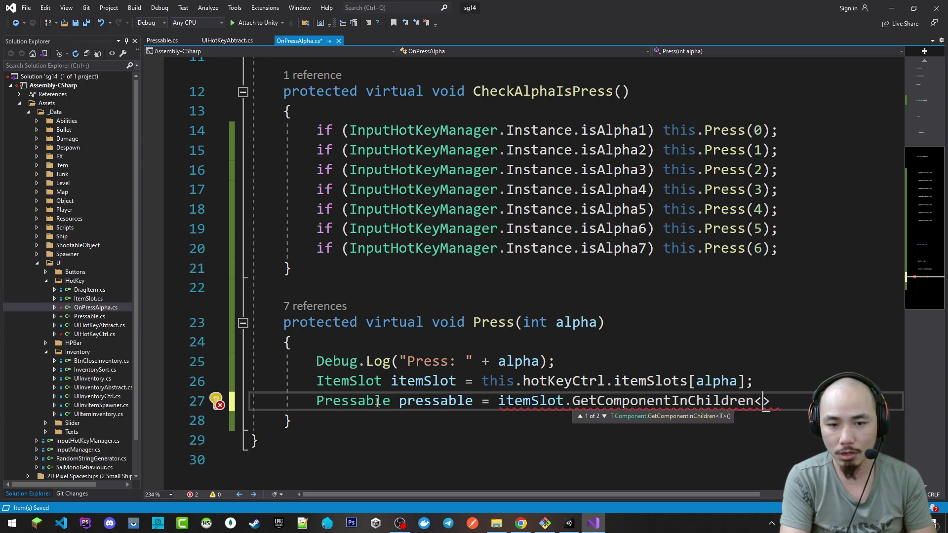
type("Pressab")
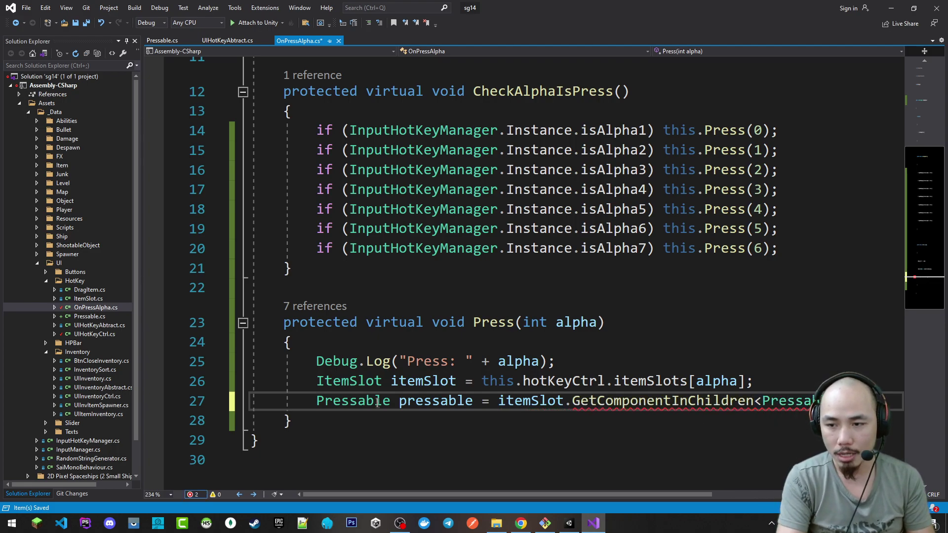
Step: Add the check if (pressable == null) return; after the lookup
key("Return")
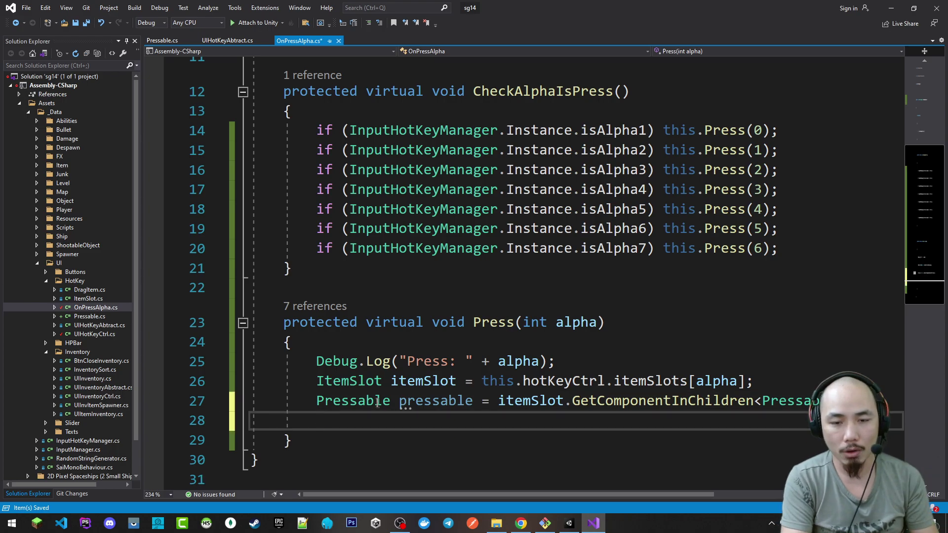
type("if(")
type("pressable")
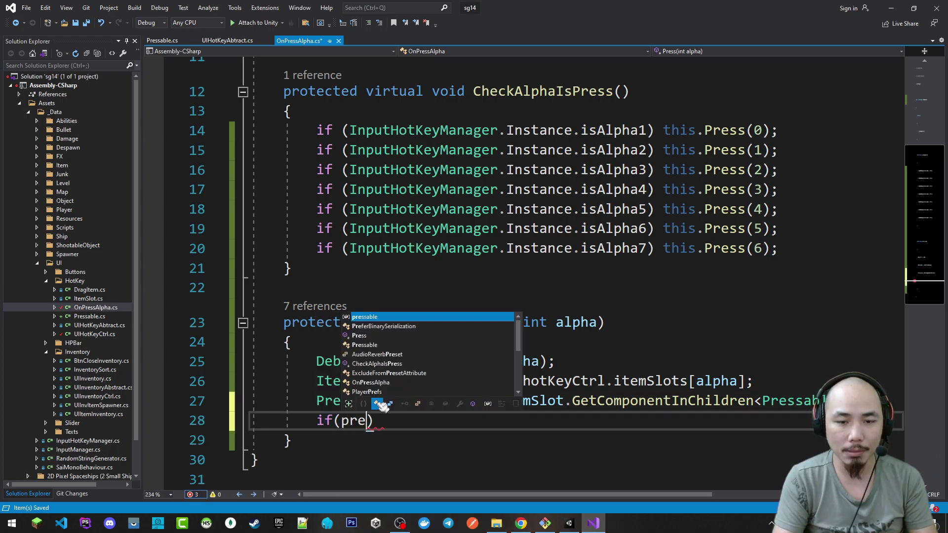
type(" == nu")
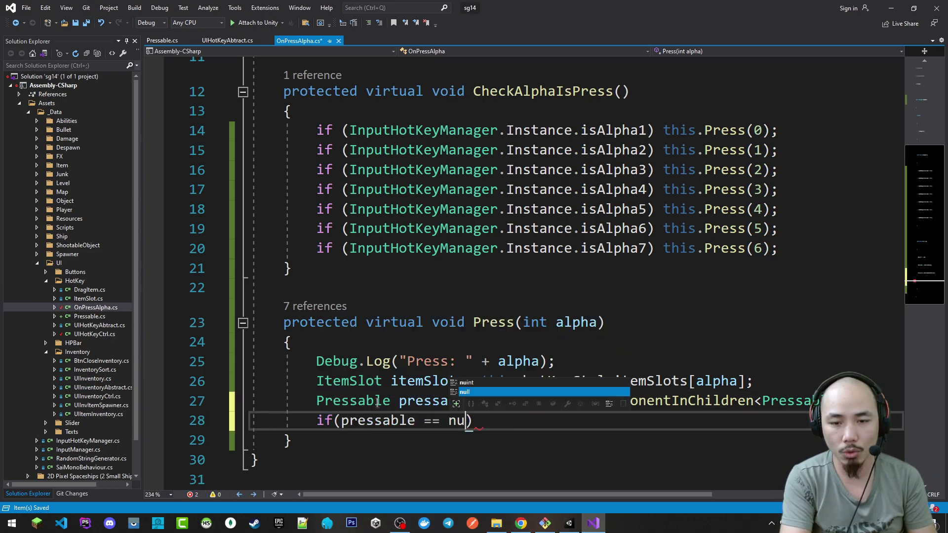
key("Tab")
type(") re")
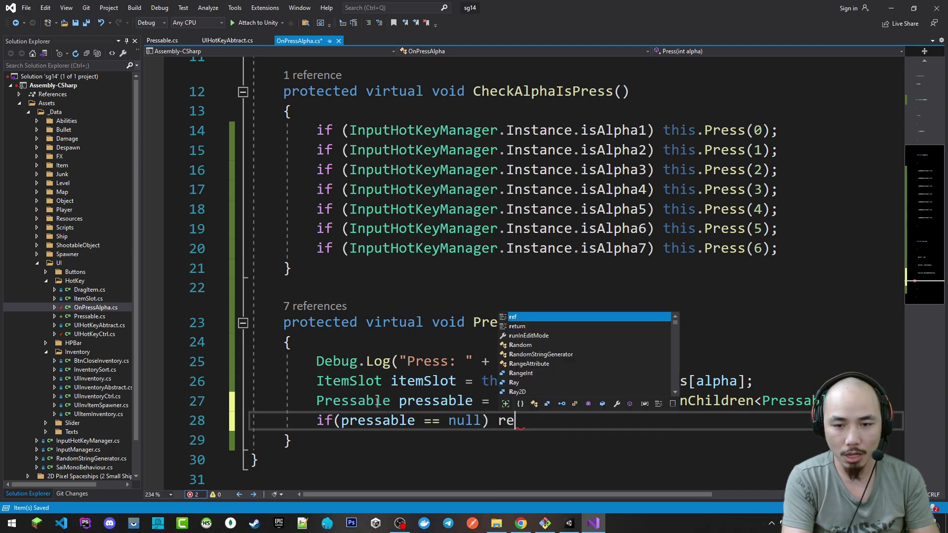
type("tuy")
key("BackSpace")
key("Tab")
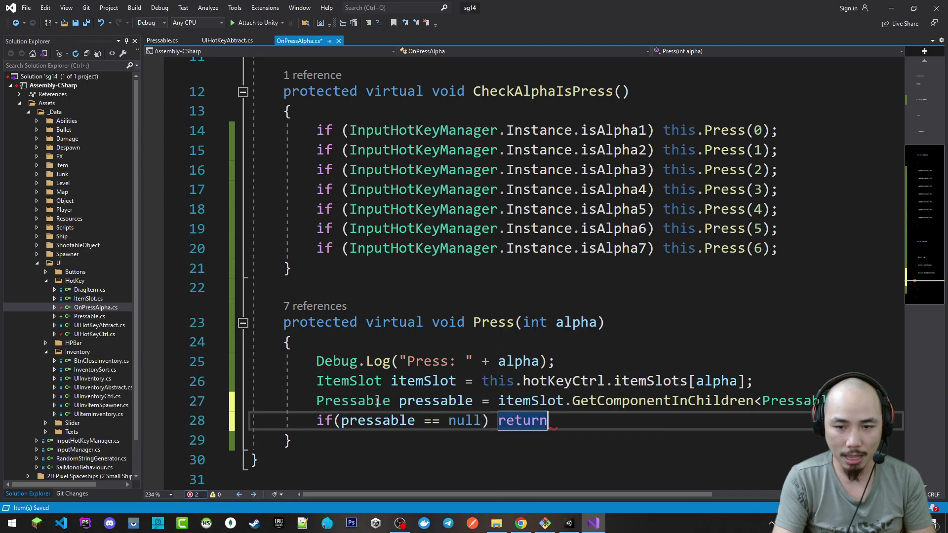
type(";")
Step: Call pressable.Pressed(); on the next line and save the script
key("Return")
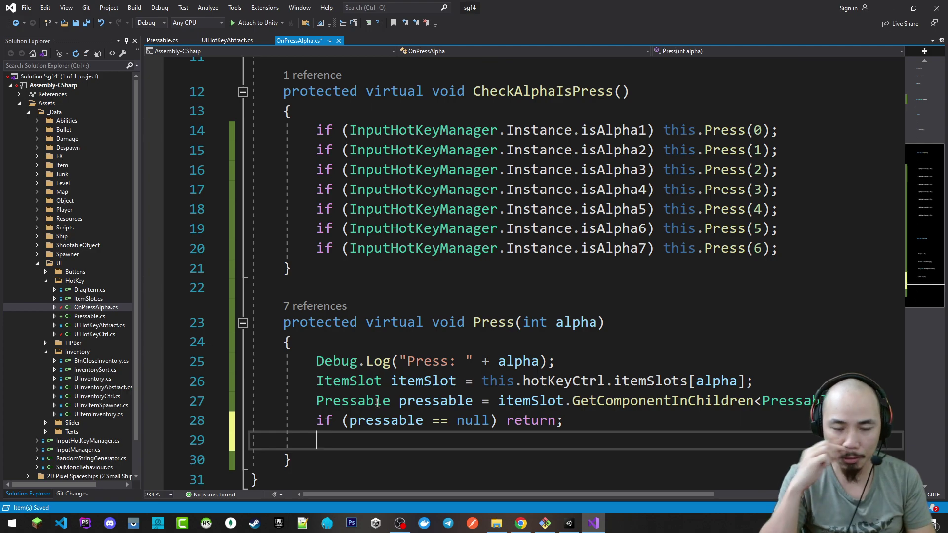
type("pre")
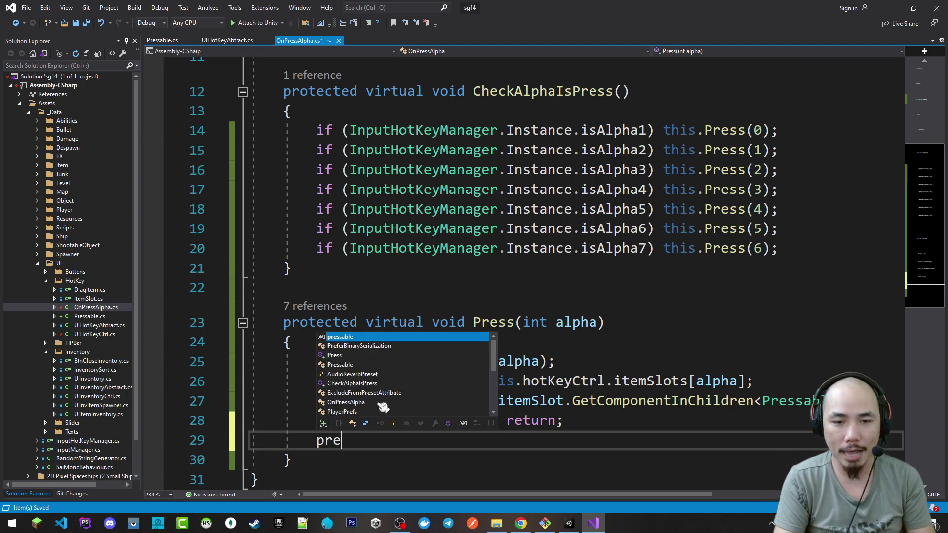
key("Tab")
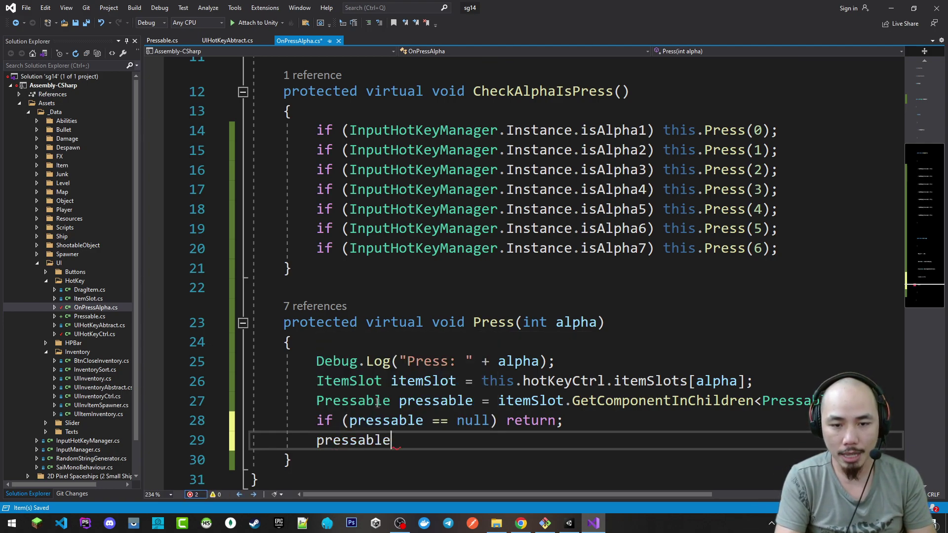
type(".pre")
key("Tab")
type("();")
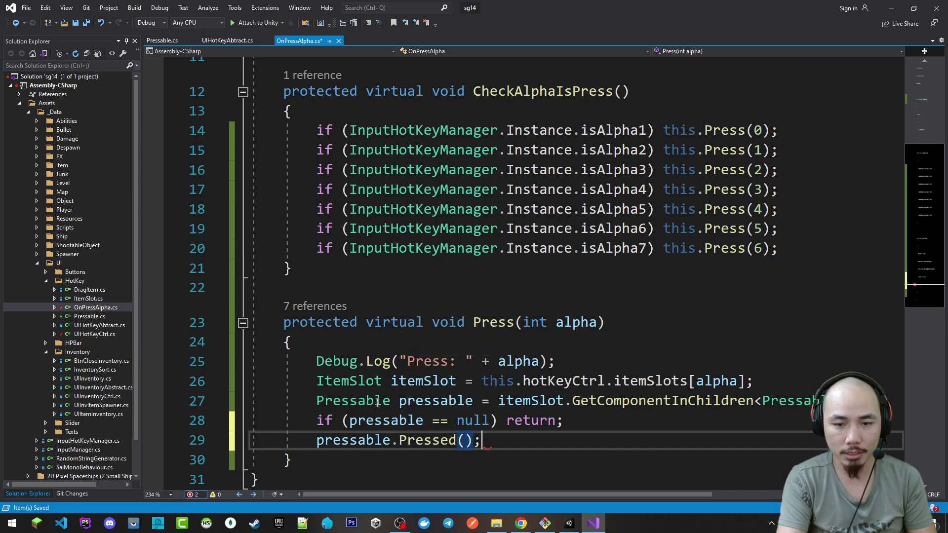
key("ctrl+s")
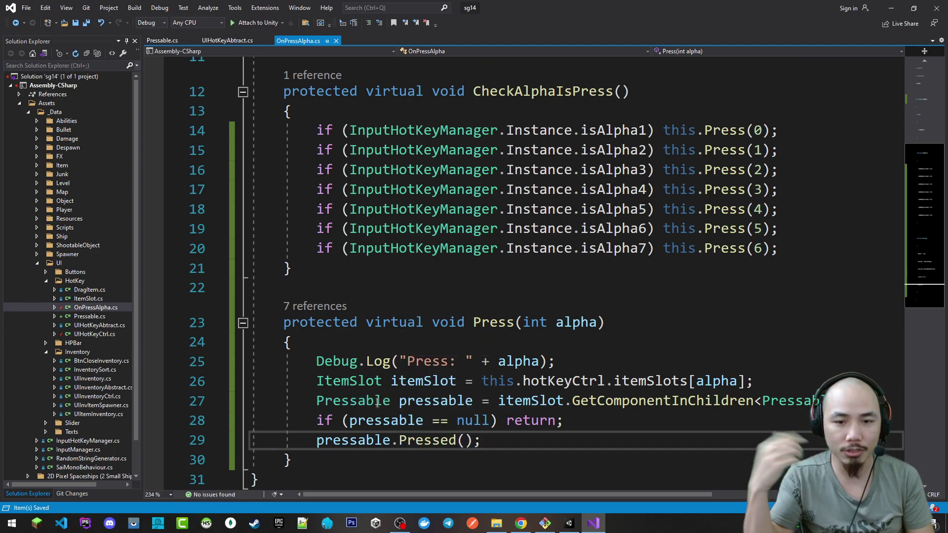
Step: Check the log line inside the Pressed method definition
left_click(437, 440, "ctrl")
left_click(437, 238)
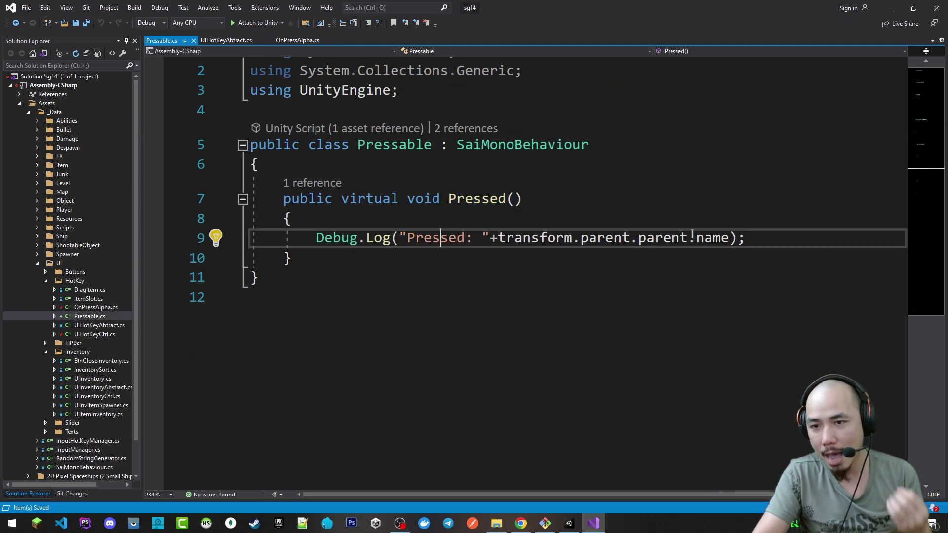
left_click(570, 523)
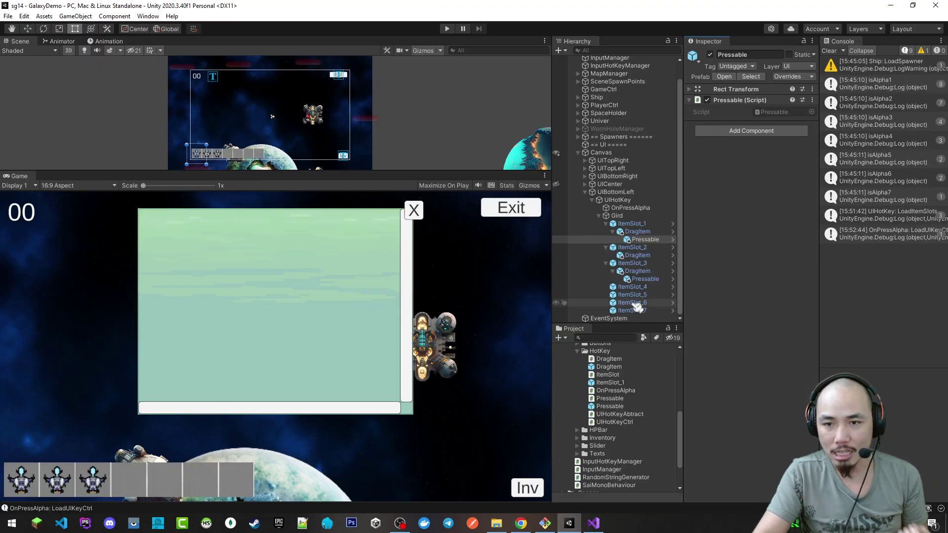
Step: With ItemSlot_1 selected, enter Play mode and test hotkeys 1, 2 and 3 in the Console
left_click(641, 227)
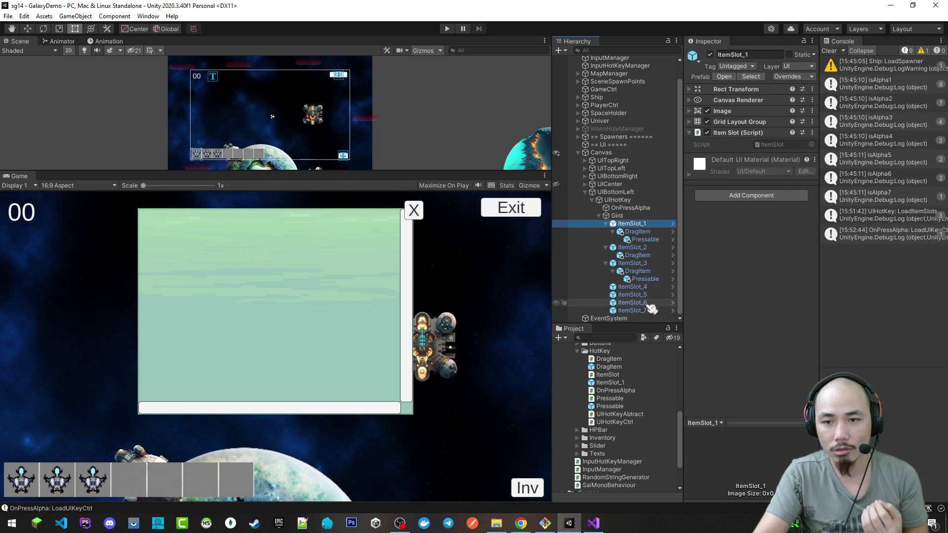
left_click(828, 51)
left_click(448, 28)
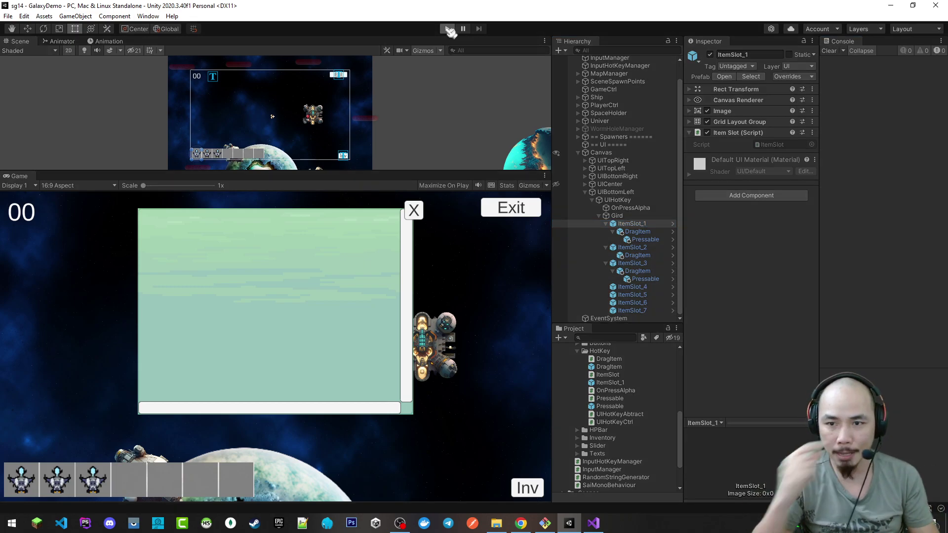
key("1")
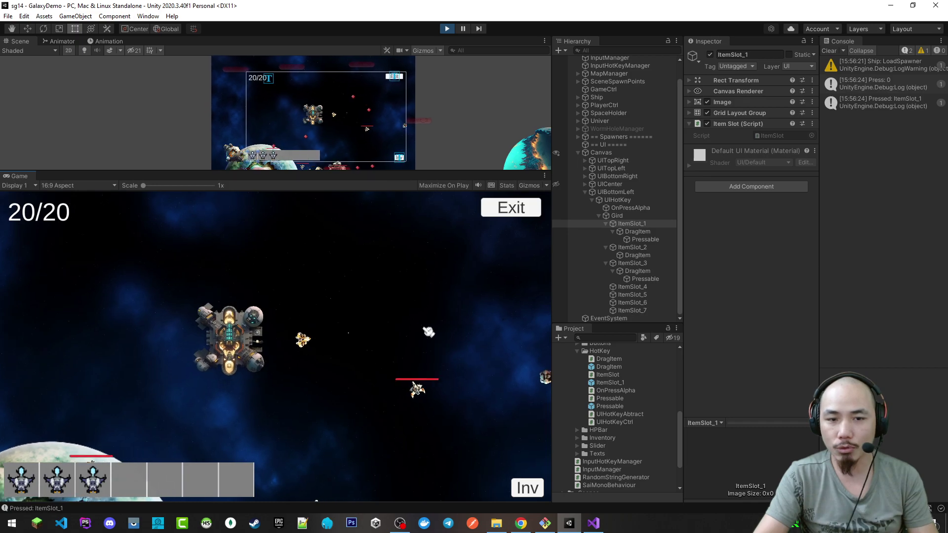
key("2")
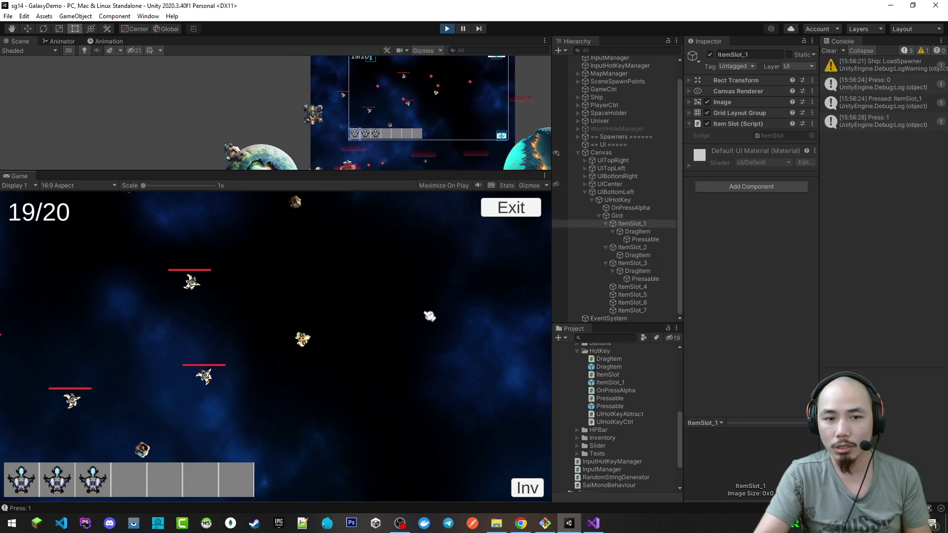
key("3")
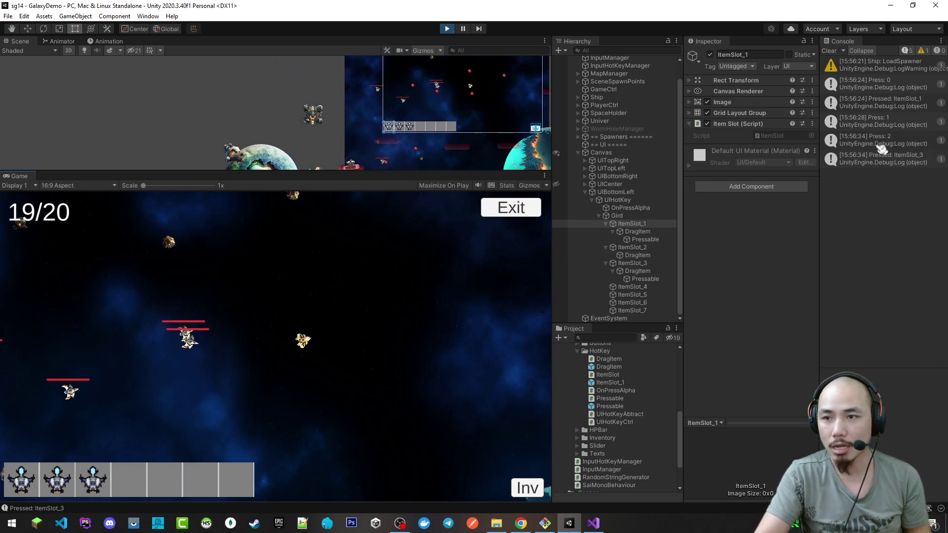
left_click(828, 50)
key("3")
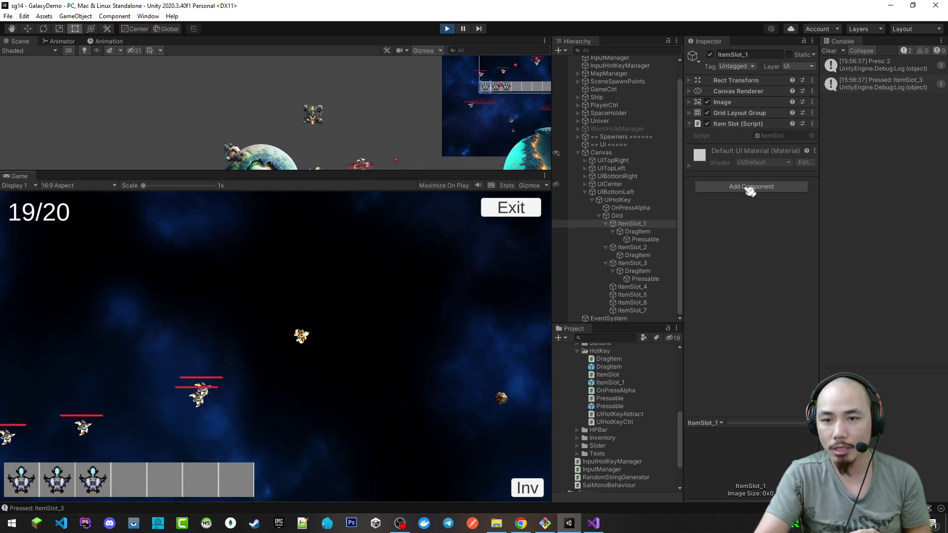
Step: Collapse ItemSlot_1 and ItemSlot_2 in the Hierarchy and clear the Console
left_click(615, 226)
scroll(612, 237, "up", 1)
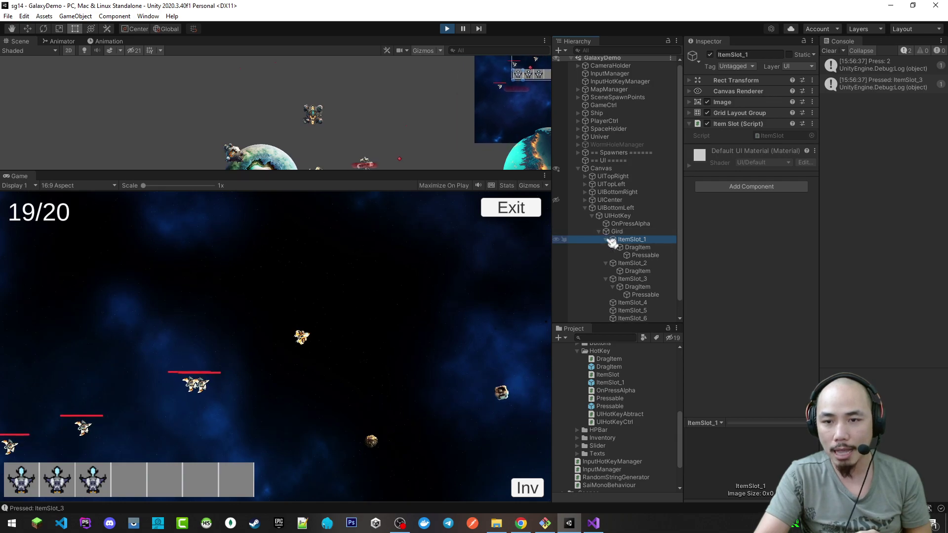
left_click(608, 240)
left_click(607, 249)
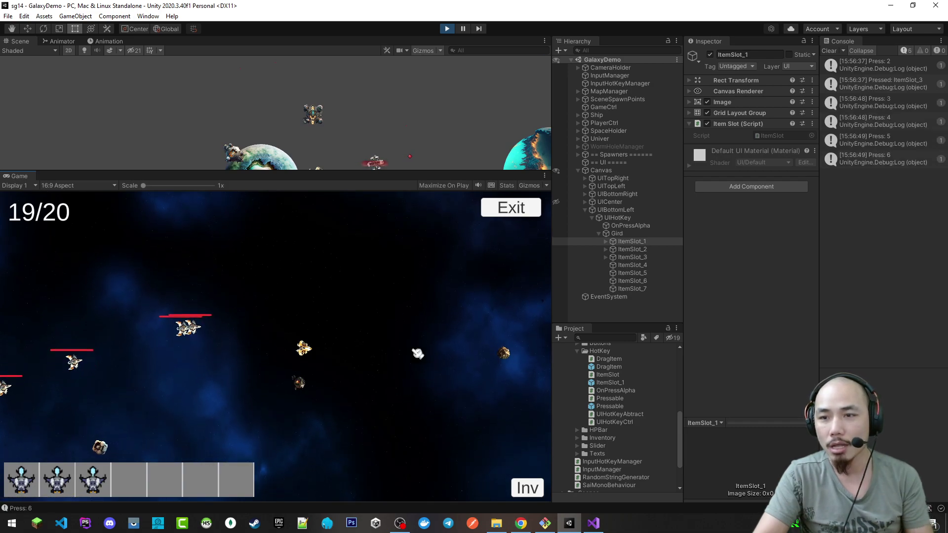
left_click(836, 52)
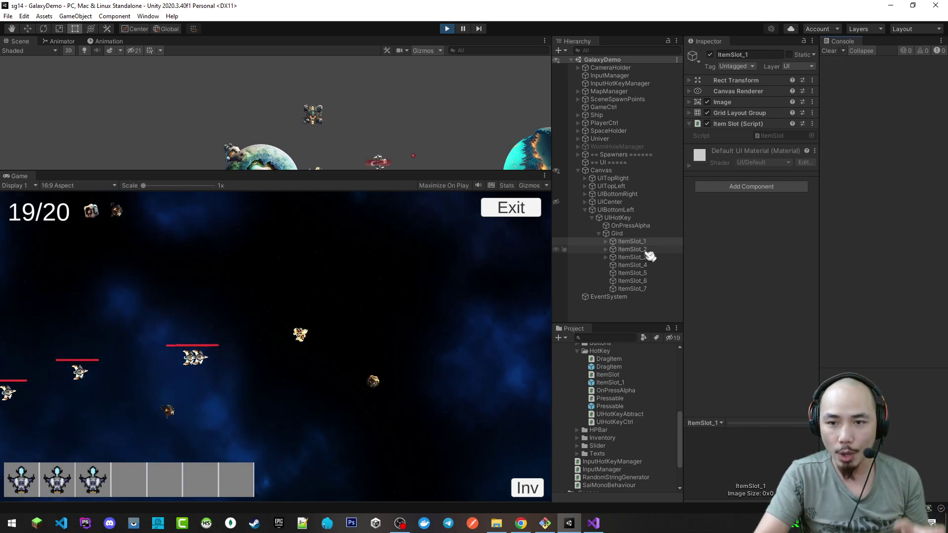
Step: Drag the ship from hotbar slot 1 to slot 7, then test hotkeys 1 and 7
left_click_drag(43, 468, 236, 479)
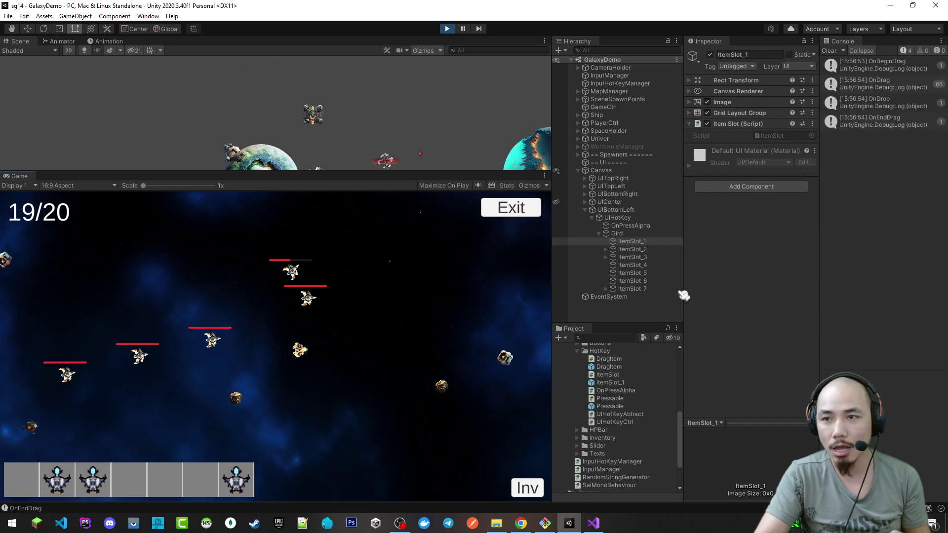
left_click(475, 258)
key("1")
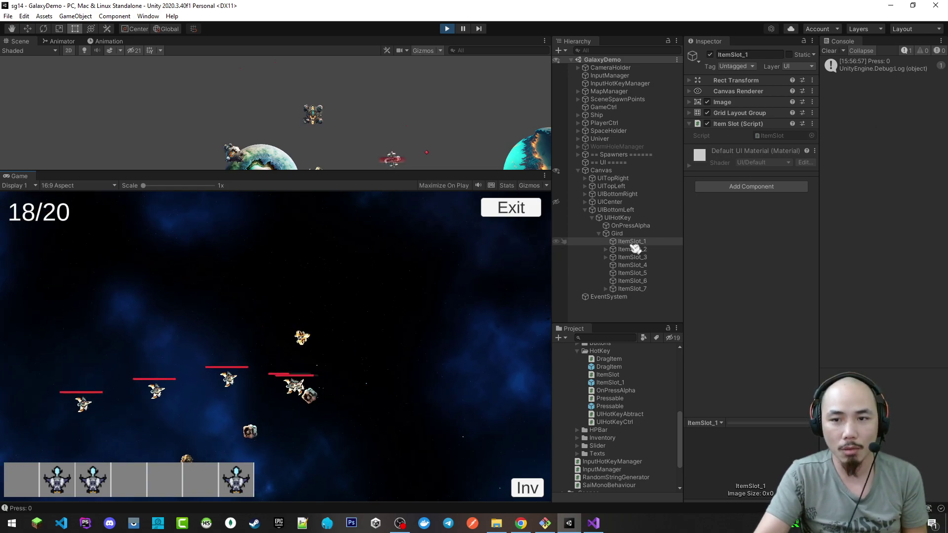
key("7")
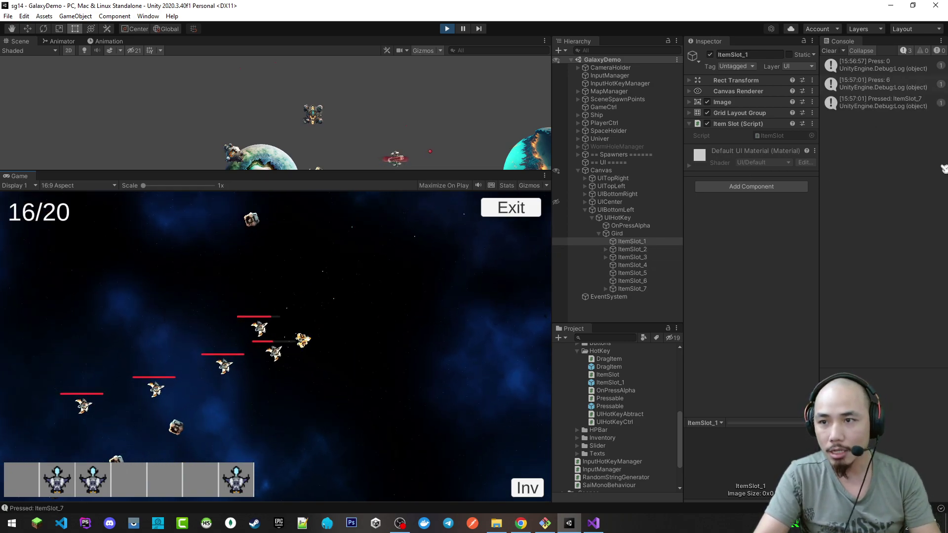